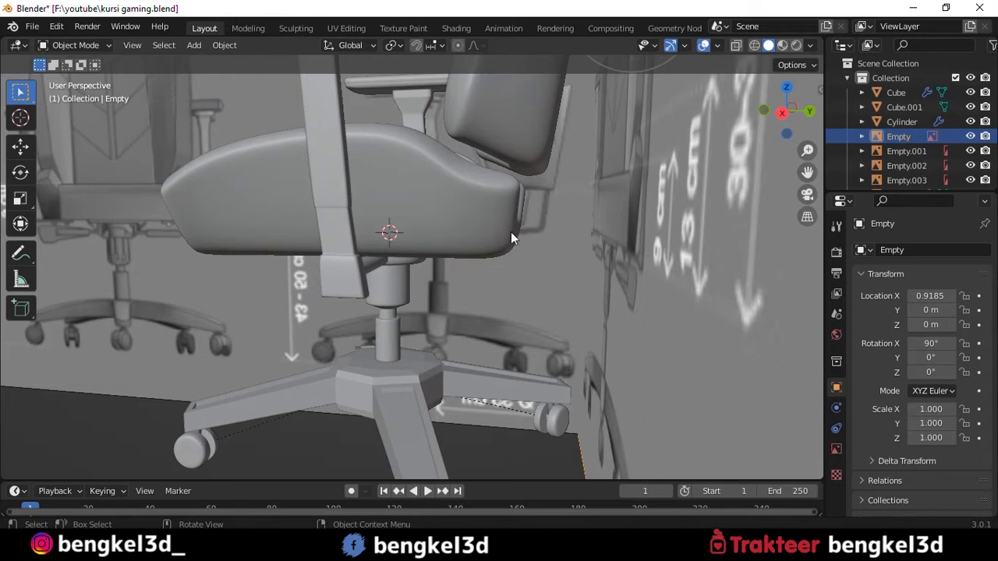
# - Deselect the reference image in the right orthographic view and enable the Screencast Keys overlay
pyautogui.moveTo(540, 209); pyautogui.dragTo(604, 227, button='middle')
pyautogui.scroll(-4, 604, 228)
pyautogui.press('`')
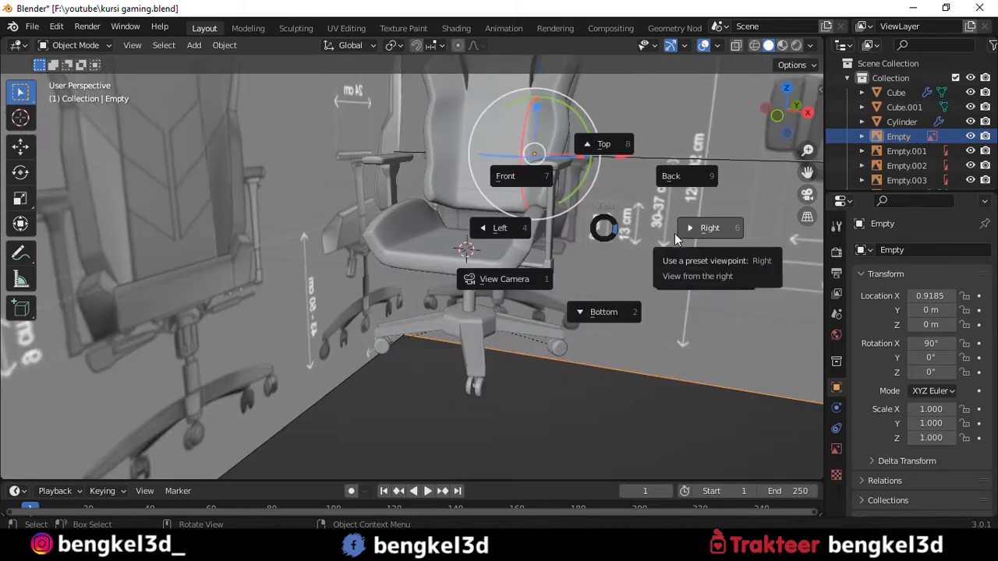
pyautogui.click(675, 233)
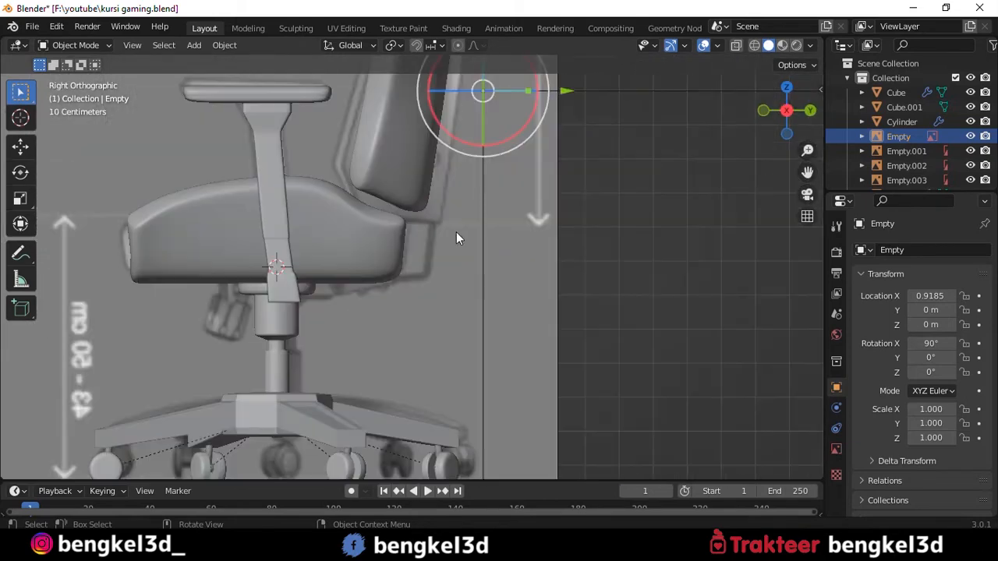
pyautogui.click(679, 215)
pyautogui.press('n')
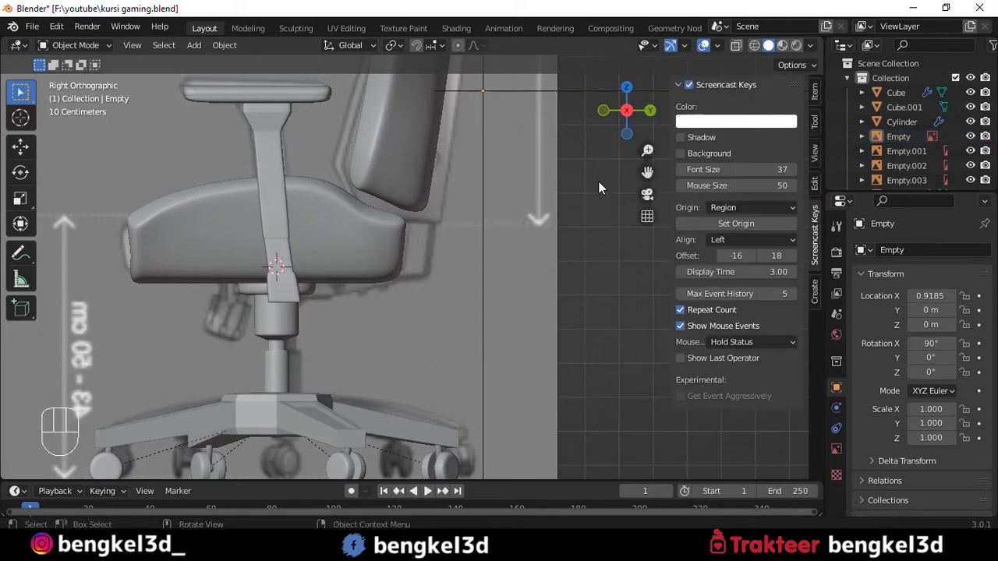
pyautogui.press('n')
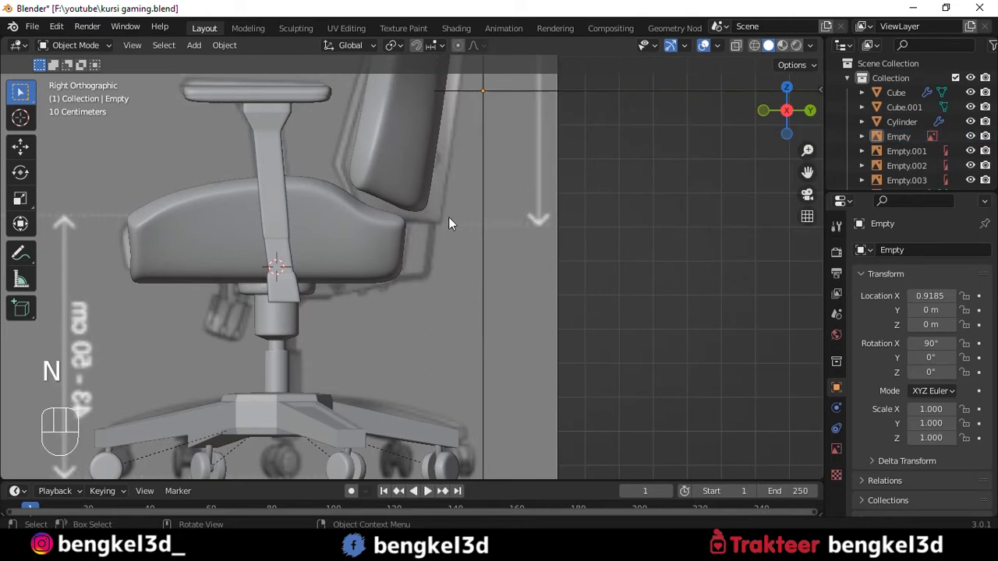
# - Examine the seat-to-backrest bracket in the side reference image, comparing the chair model with and without X-ray
pyautogui.scroll(2, 449, 218)
pyautogui.hotkey('alt', 'z')
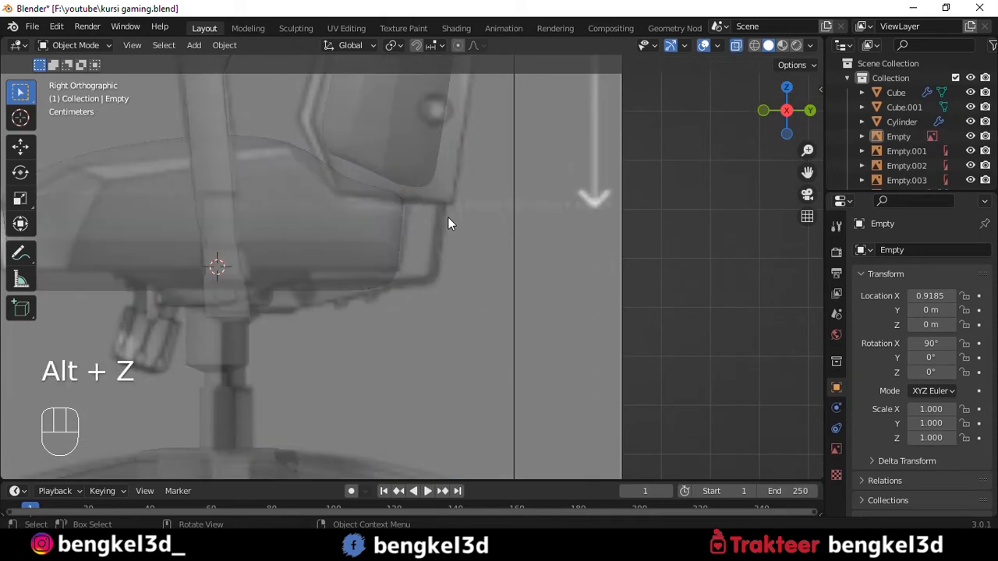
pyautogui.scroll(2, 446, 218)
pyautogui.keyDown('shift'); pyautogui.moveTo(418, 252); pyautogui.dragTo(458, 263, button='middle'); pyautogui.keyUp('shift')
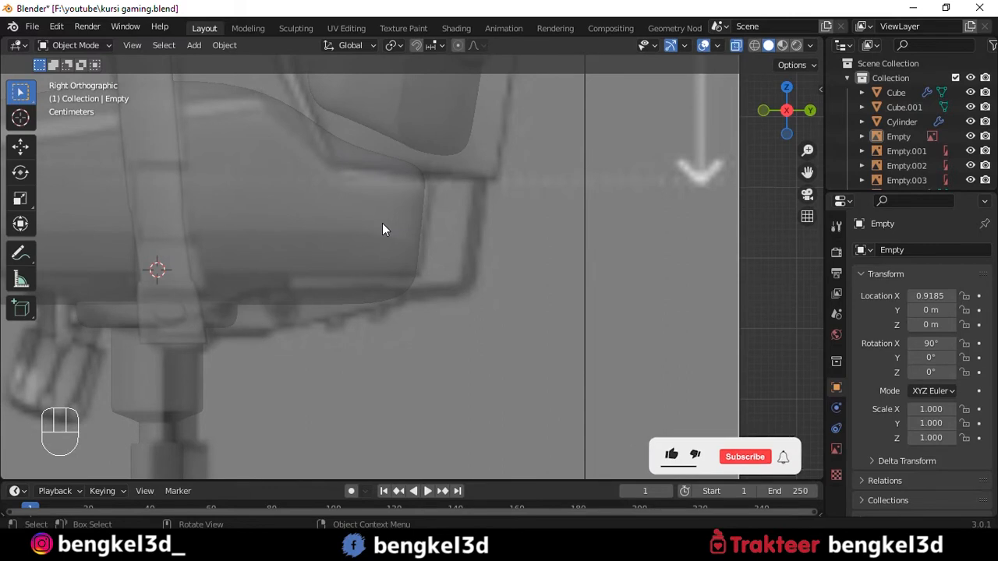
pyautogui.hotkey('alt', 'z')
pyautogui.hotkey('alt', 'z')
pyautogui.hotkey('alt', 'z')
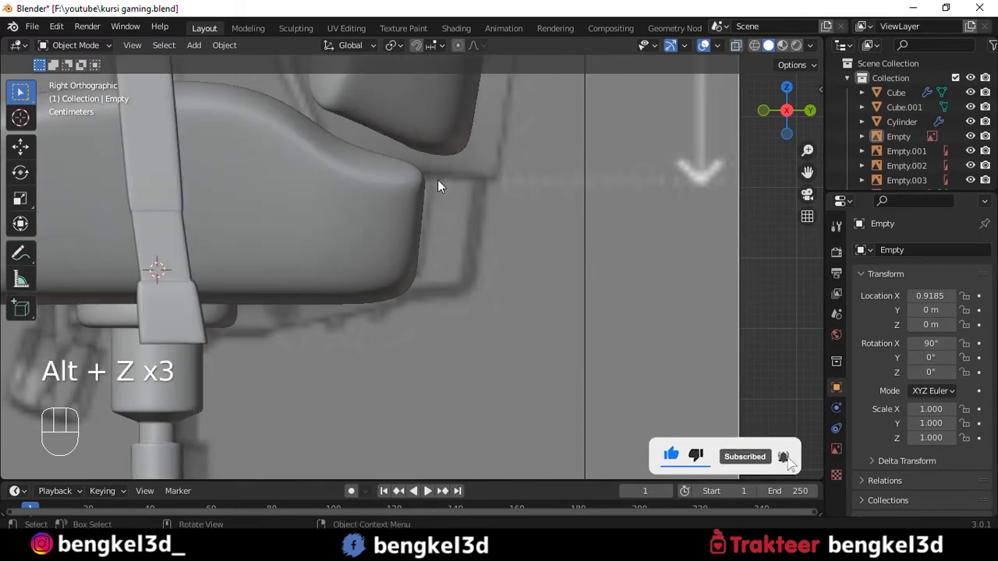
pyautogui.scroll(-5, 459, 188)
pyautogui.scroll(5, 459, 213)
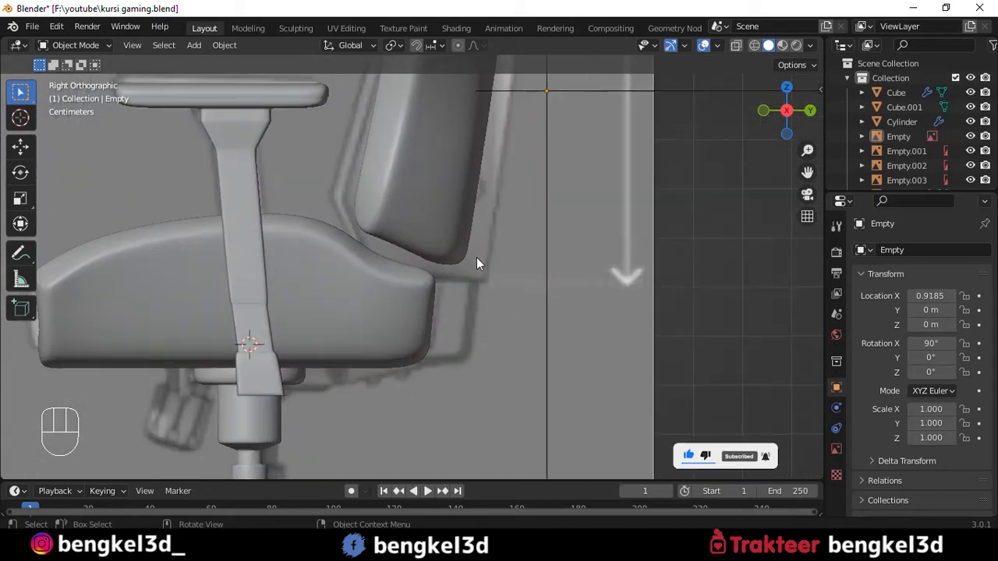
pyautogui.keyDown('shift'); pyautogui.moveTo(477, 257); pyautogui.dragTo(447, 204, button='middle'); pyautogui.keyUp('shift')
# - Add a cube under the rear of the seat, scaled to 0.048 in X and Y and 0.020 in Z
pyautogui.hotkey('shift', 'a')
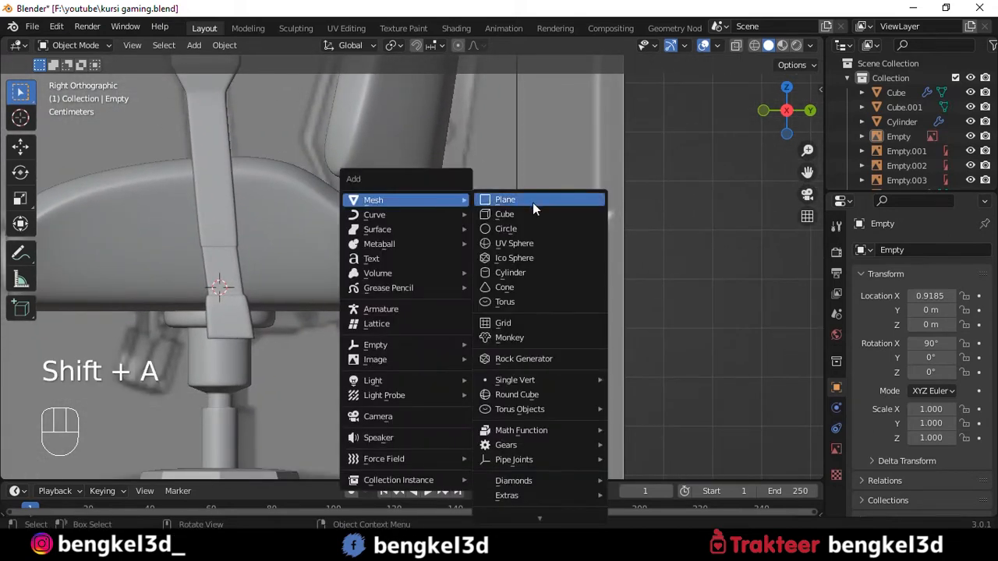
pyautogui.click(521, 216)
pyautogui.press('s')
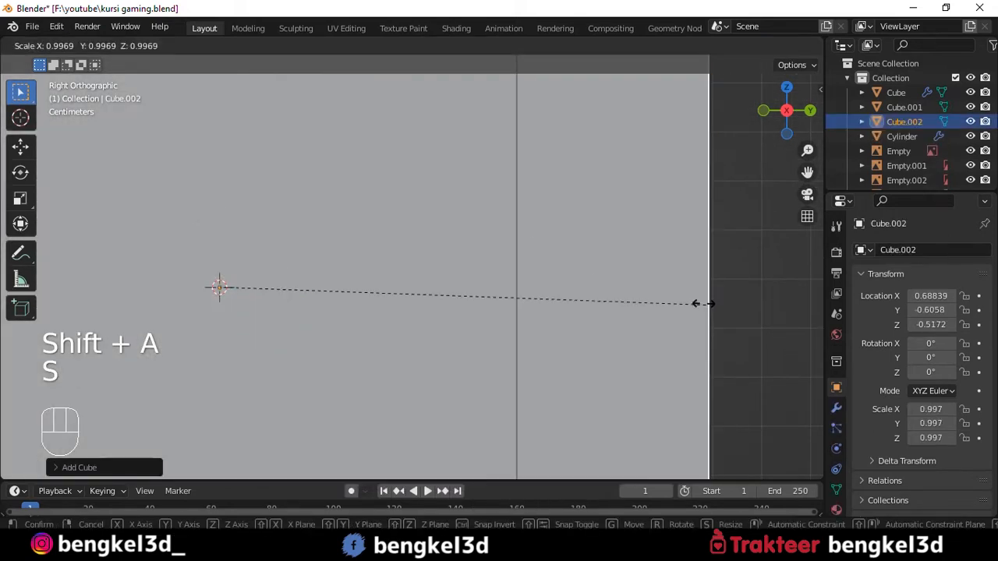
pyautogui.click(238, 306)
pyautogui.moveTo(299, 287); pyautogui.dragTo(427, 287)
pyautogui.scroll(3, 422, 289)
pyautogui.hotkey('alt', 'z')
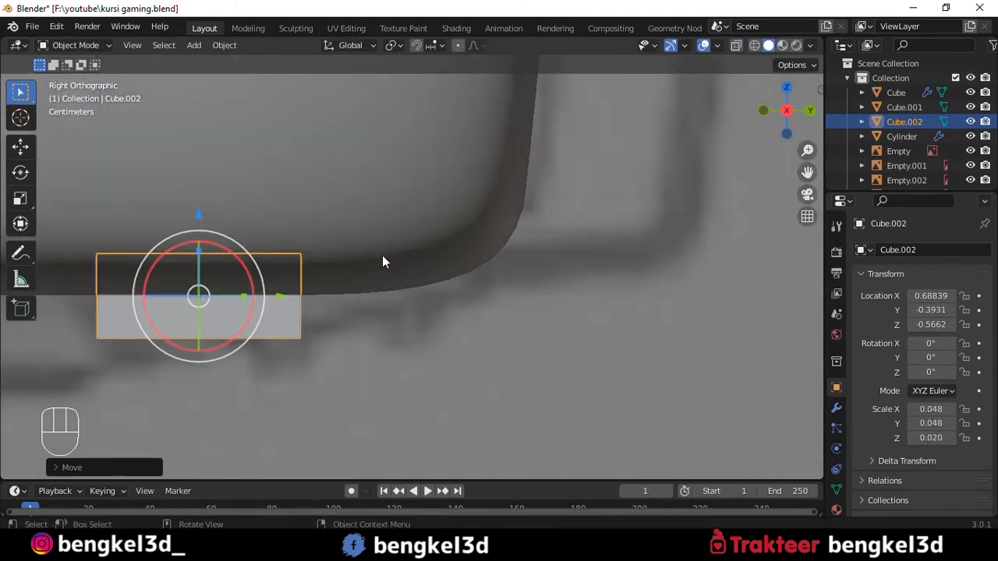
# - Move the cube's rear vertices back and up to follow the underside of the bracket in the reference
pyautogui.scroll(-3, 383, 257)
pyautogui.press('Tab')
pyautogui.hotkey('alt', 'z')
pyautogui.press('a')
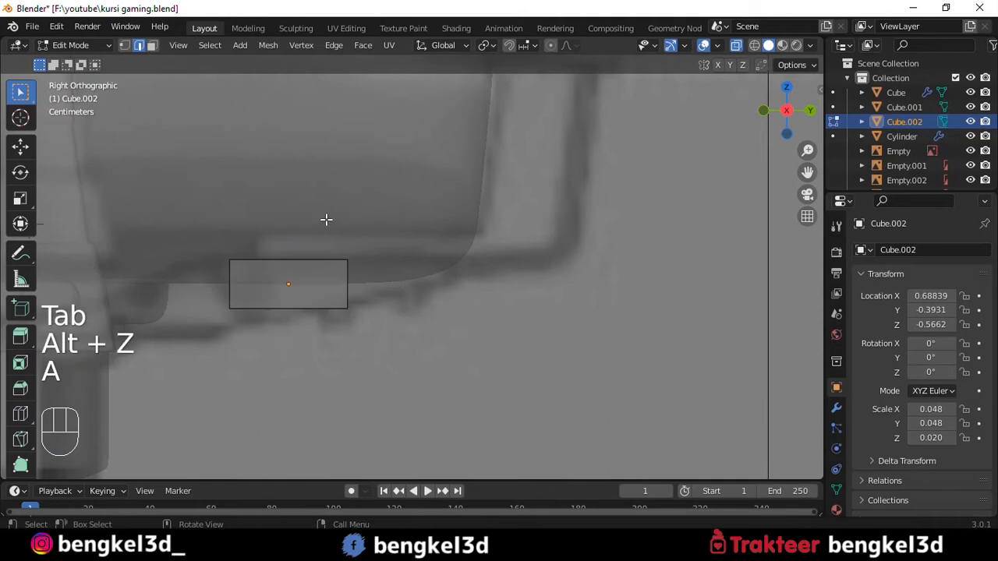
pyautogui.press('1')
pyautogui.moveTo(320, 224); pyautogui.dragTo(418, 361)
pyautogui.press('g')
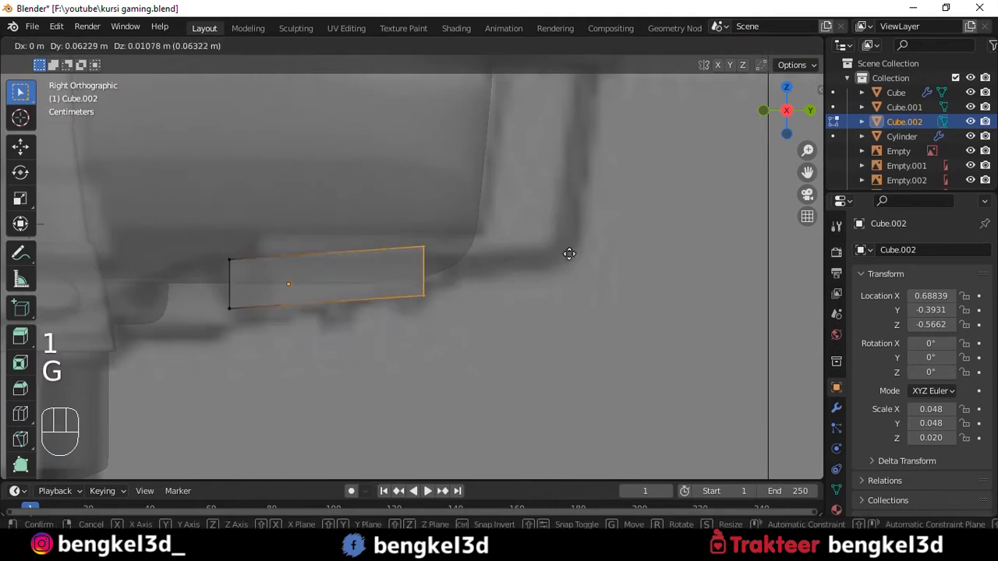
pyautogui.click(570, 246)
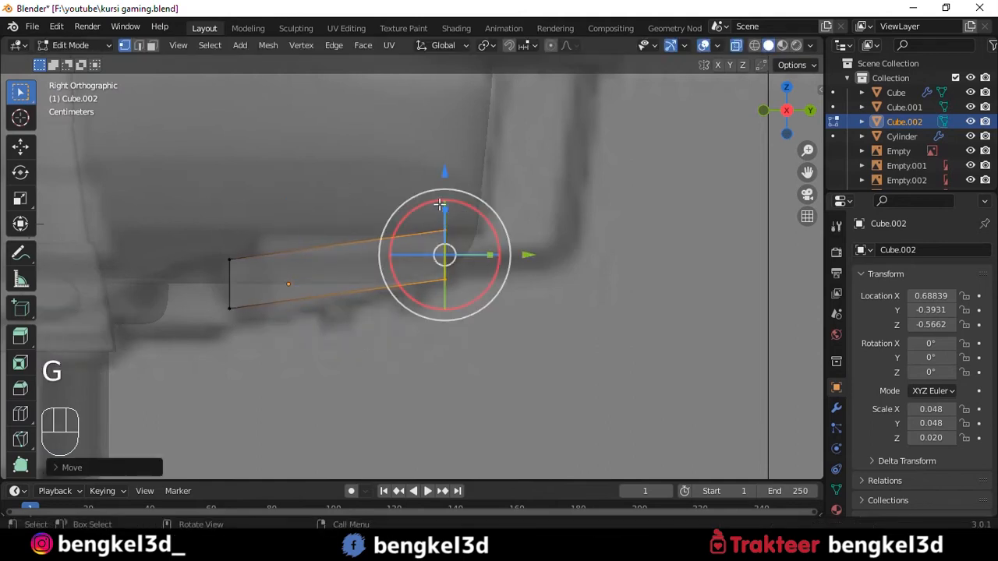
# - Lower the upper rear vertices so the block tapers towards the back of the seat
pyautogui.press('a')
pyautogui.moveTo(427, 206); pyautogui.dragTo(483, 257)
pyautogui.moveTo(444, 146); pyautogui.dragTo(444, 169)
pyautogui.press('a')
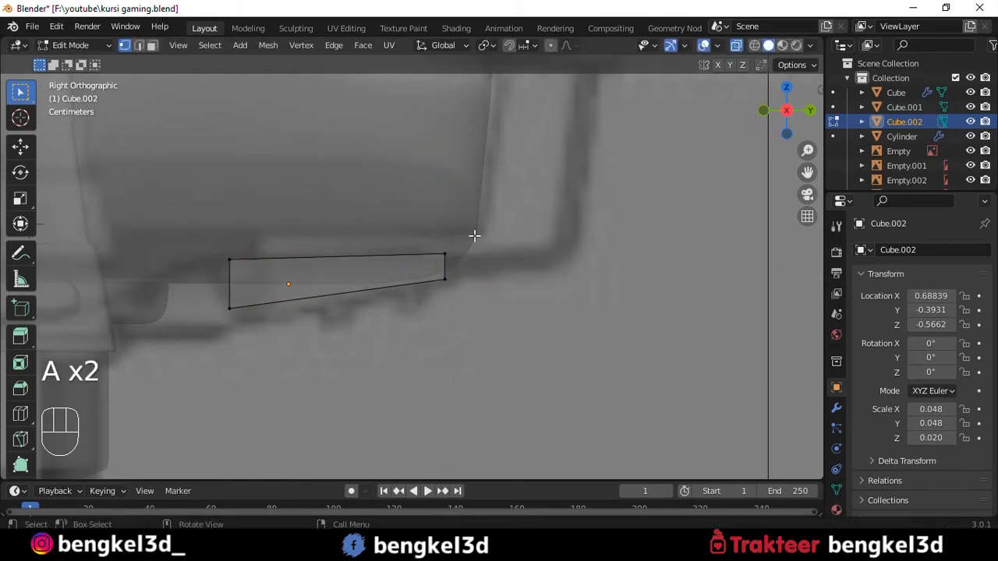
# - Inset the rear end face of the tapered block
pyautogui.moveTo(564, 293); pyautogui.dragTo(526, 265)
pyautogui.moveTo(526, 265); pyautogui.dragTo(440, 210, button='middle')
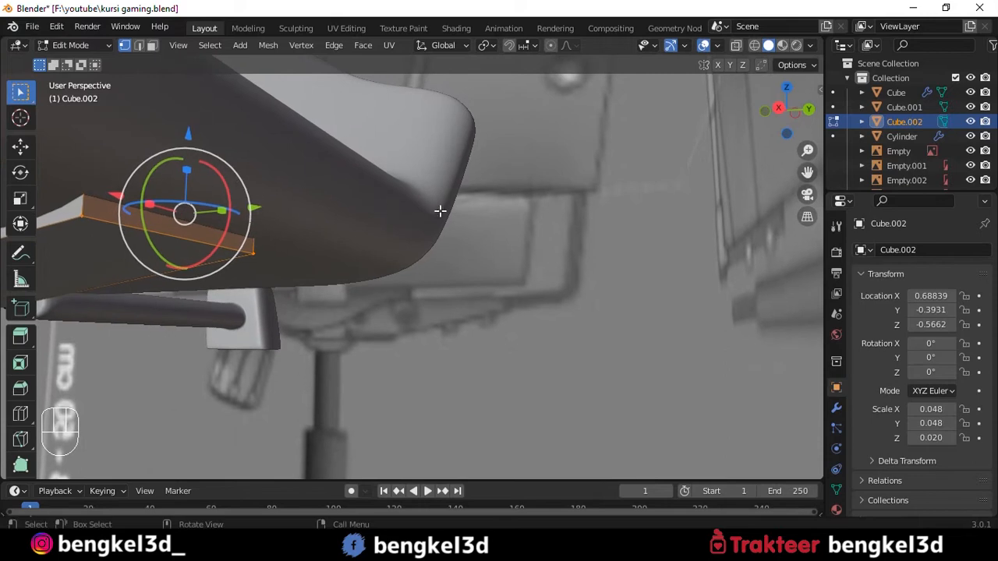
pyautogui.press('i')
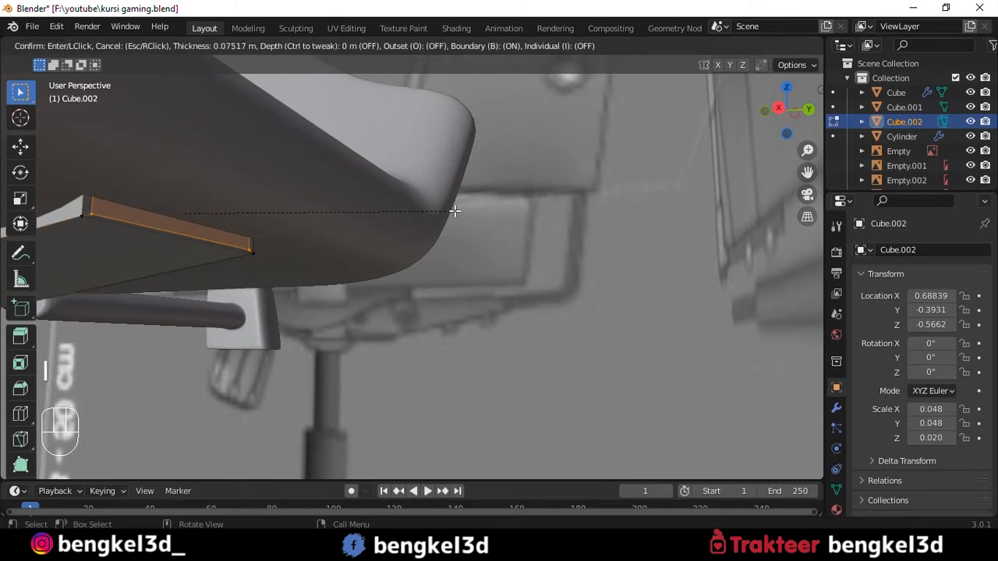
pyautogui.click(452, 212)
# - Extrude the inset face about 0.09 m backwards from the seat and align its end with the side reference
pyautogui.keyDown('alt'); pyautogui.keyDown('shift'); pyautogui.moveTo(358, 191); pyautogui.dragTo(427, 205, button='middle'); pyautogui.keyUp('shift'); pyautogui.keyUp('alt')
pyautogui.press('`')
pyautogui.click(472, 205)
pyautogui.scroll(2, 465, 217)
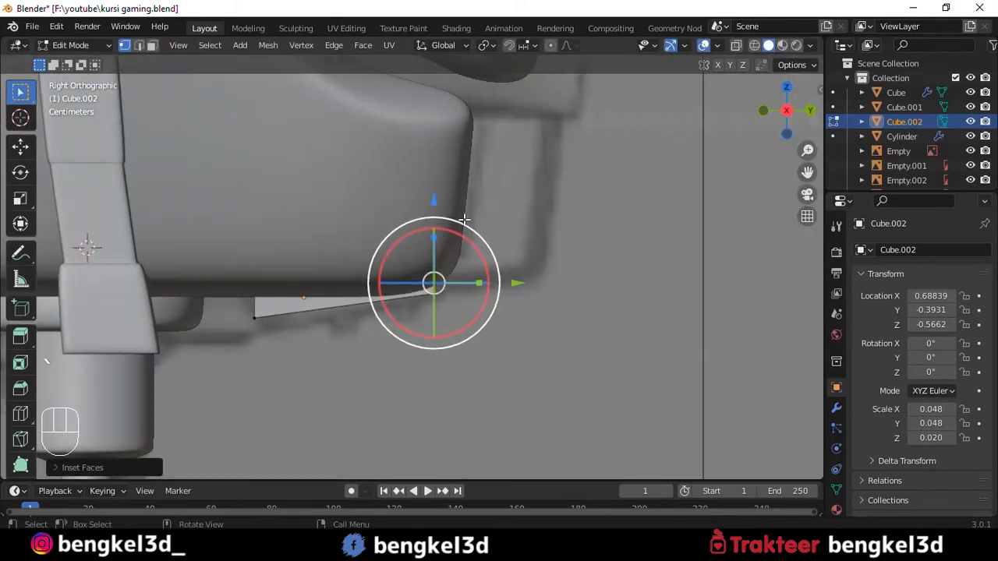
pyautogui.keyDown('alt'); pyautogui.keyDown('shift'); pyautogui.moveTo(497, 226); pyautogui.dragTo(436, 234, button='middle'); pyautogui.keyUp('shift'); pyautogui.keyUp('alt')
pyautogui.press('e')
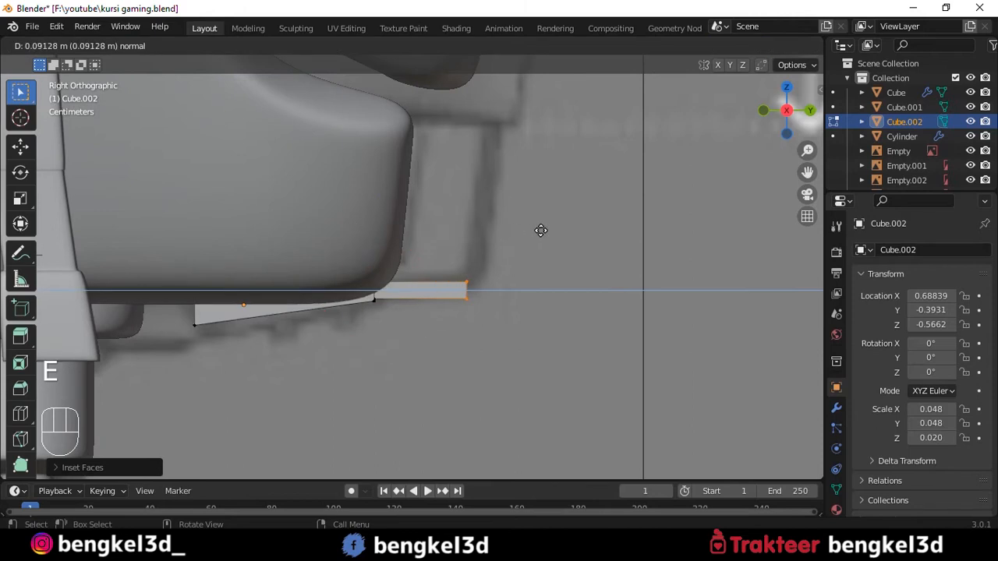
pyautogui.click(533, 229)
pyautogui.scroll(3, 528, 234)
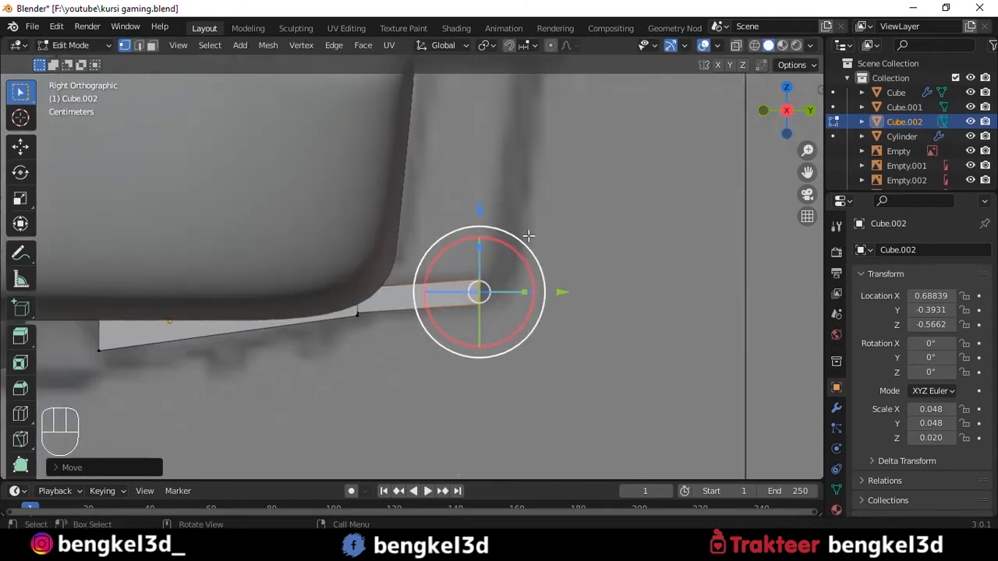
# - Extrude a short corner segment from the bracket's end and rotate its end face to start the upward bend
pyautogui.press('e')
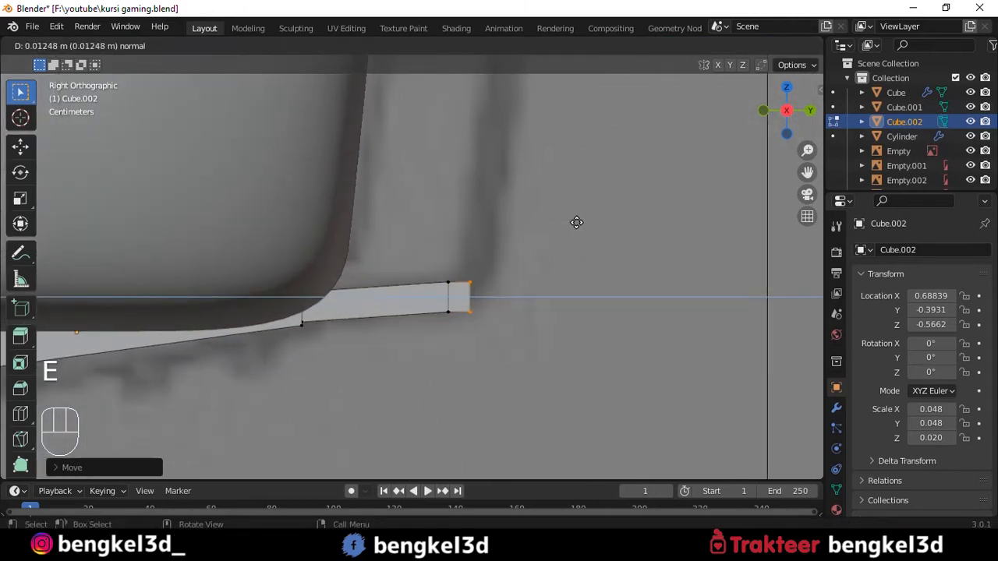
pyautogui.click(583, 215)
pyautogui.press('r')
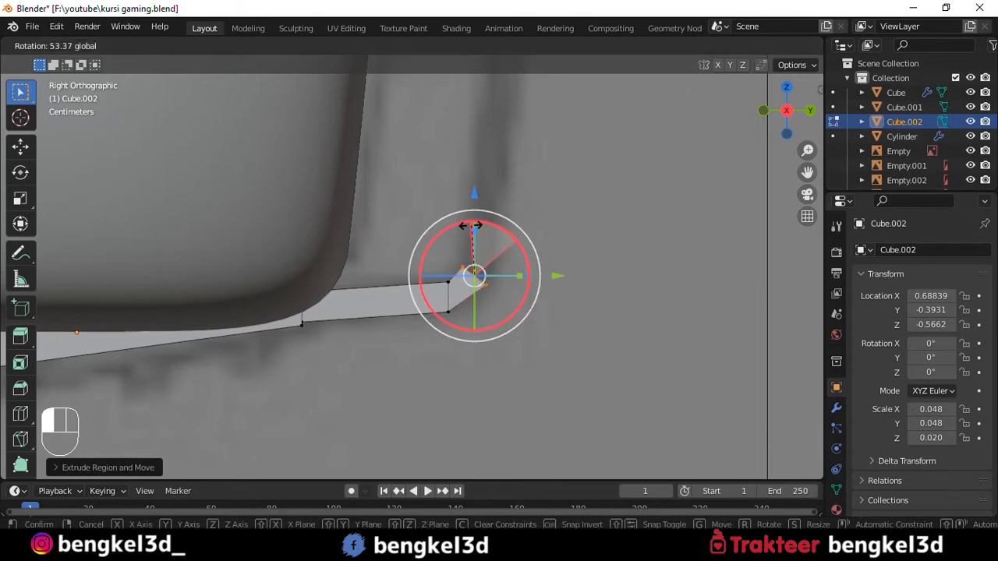
pyautogui.moveTo(465, 228); pyautogui.dragTo(453, 335)
pyautogui.scroll(-2, 568, 185)
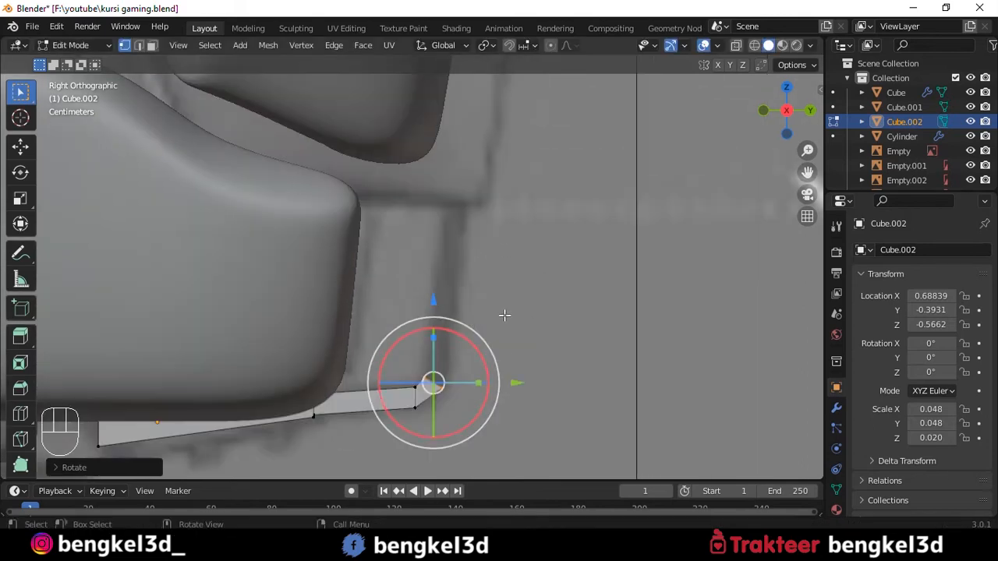
# - Extrude the bracket upwards about 0.14 m to the backrest, then rotate and scale its end face to fit
pyautogui.press('e')
pyautogui.middleClick(527, 162)
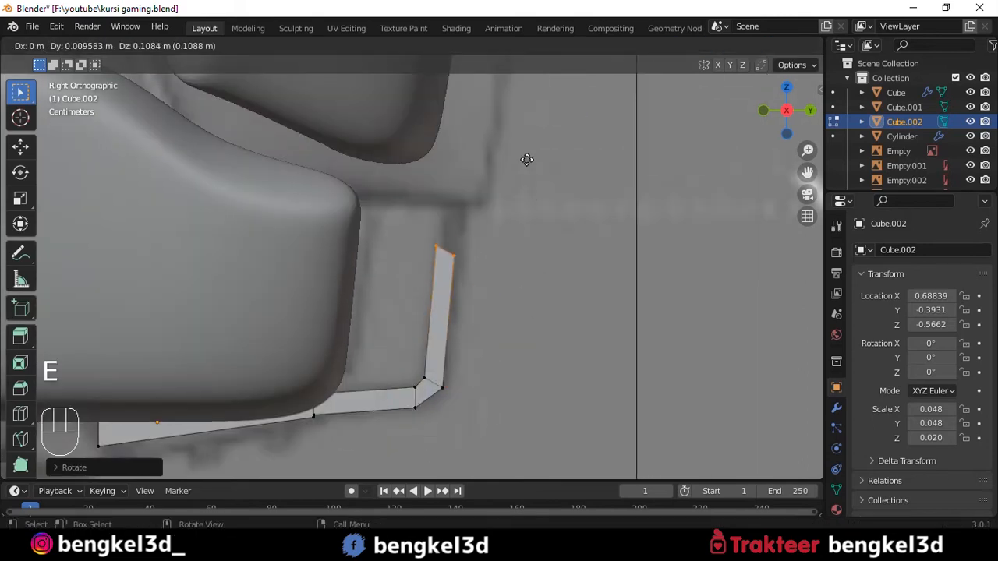
pyautogui.click(534, 111)
pyautogui.press('r')
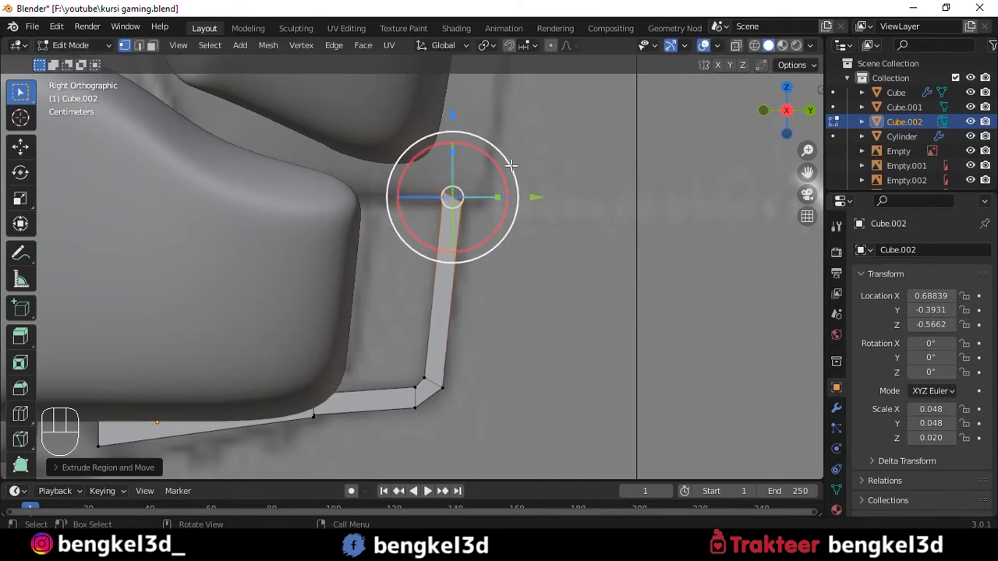
pyautogui.press('s')
pyautogui.click(551, 161)
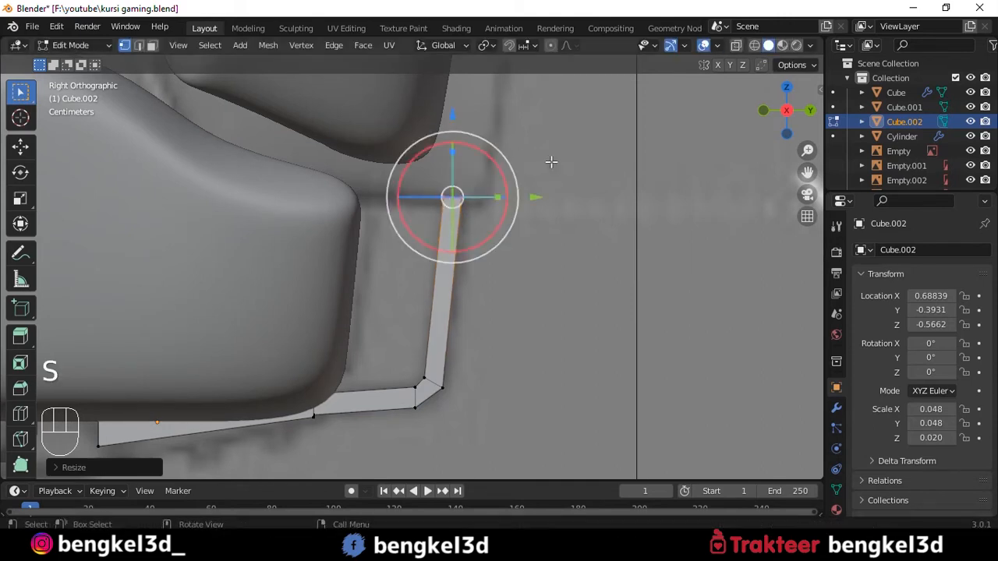
pyautogui.press('Tab')
# - Resize the backrest to match the side reference and check its fit against the bracket from the right
pyautogui.scroll(-4, 429, 214)
pyautogui.scroll(3, 430, 214)
pyautogui.scroll(-1, 439, 224)
pyautogui.hotkey('alt', 'z')
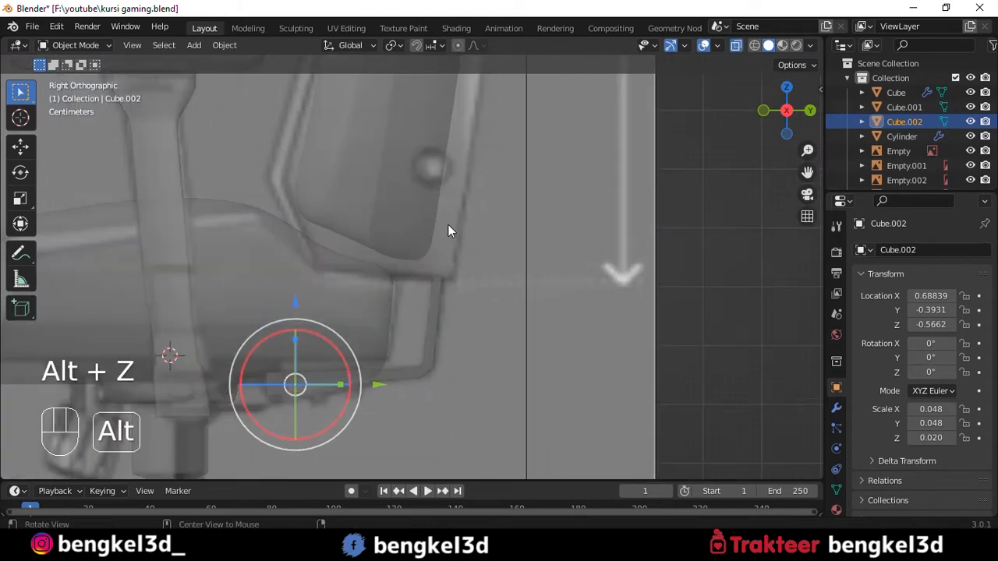
pyautogui.hotkey('alt', 'z')
pyautogui.click(421, 214)
pyautogui.scroll(-3, 425, 212)
pyautogui.keyDown('alt'); pyautogui.keyDown('shift'); pyautogui.moveTo(428, 211); pyautogui.dragTo(436, 259); pyautogui.keyUp('shift'); pyautogui.keyUp('alt')
pyautogui.keyDown('alt'); pyautogui.moveTo(436, 260); pyautogui.dragTo(442, 241); pyautogui.keyUp('alt')
pyautogui.keyDown('alt'); pyautogui.moveTo(442, 241); pyautogui.dragTo(408, 223, button='middle'); pyautogui.keyUp('alt')
pyautogui.press('`')
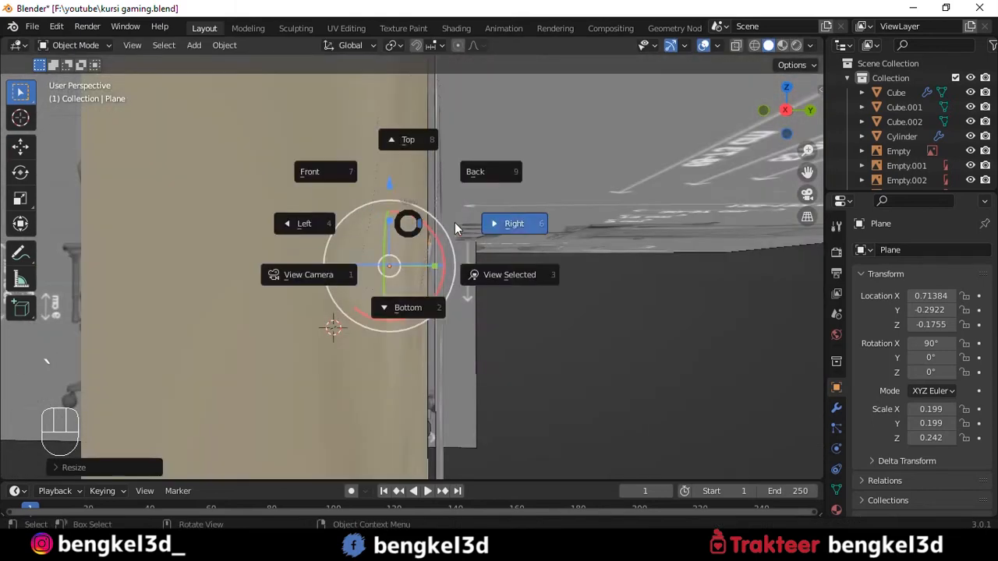
pyautogui.click(454, 222)
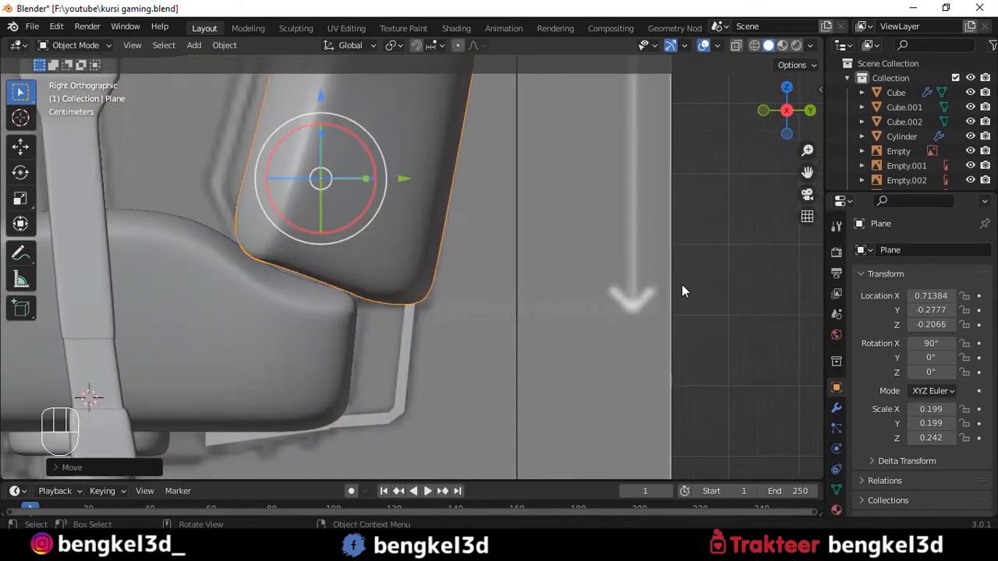
pyautogui.click(708, 271)
# - Add a level 3 subdivision surface to the bracket and isolate it in local view
pyautogui.keyDown('alt'); pyautogui.moveTo(708, 271); pyautogui.dragTo(320, 390, button='middle'); pyautogui.keyUp('alt')
pyautogui.click(414, 276)
pyautogui.hotkey('ctrl', '3')
pyautogui.press('/')
# - Add loop cuts near the bracket's front and upper ends to sharpen them, then return to the full scene
pyautogui.press('Tab')
pyautogui.hotkey('ctrl', 'r')
pyautogui.click(361, 388)
pyautogui.click(194, 443)
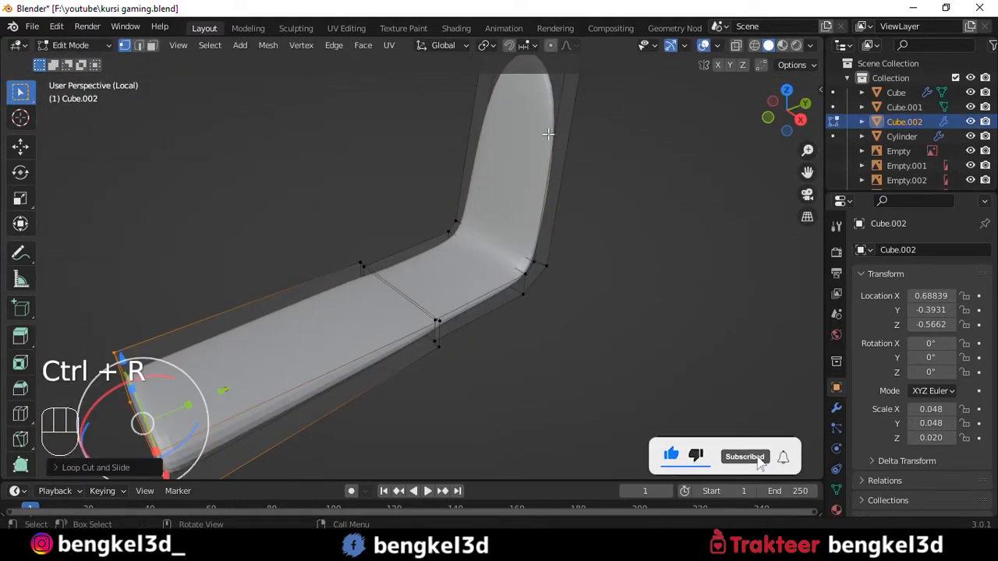
pyautogui.hotkey('ctrl', 'r')
pyautogui.click(559, 148)
pyautogui.click(536, 317)
pyautogui.press('Tab')
pyautogui.keyDown('alt'); pyautogui.moveTo(537, 316); pyautogui.dragTo(395, 288, button='middle'); pyautogui.keyUp('alt')
pyautogui.press('/')
# - Lower the vertices at the joint between the bracket's thick base and its thin arm in the right view
pyautogui.click(426, 323)
pyautogui.moveTo(426, 324)
pyautogui.keyDown('alt'); pyautogui.mouseDown(button='middle')
pyautogui.moveTo(435, 293)
pyautogui.moveTo(433, 315)
pyautogui.mouseUp(button='middle'); pyautogui.keyUp('alt')
pyautogui.press('`')
pyautogui.click(489, 312)
pyautogui.press('Tab')
pyautogui.click(420, 307)
pyautogui.press('Tab')
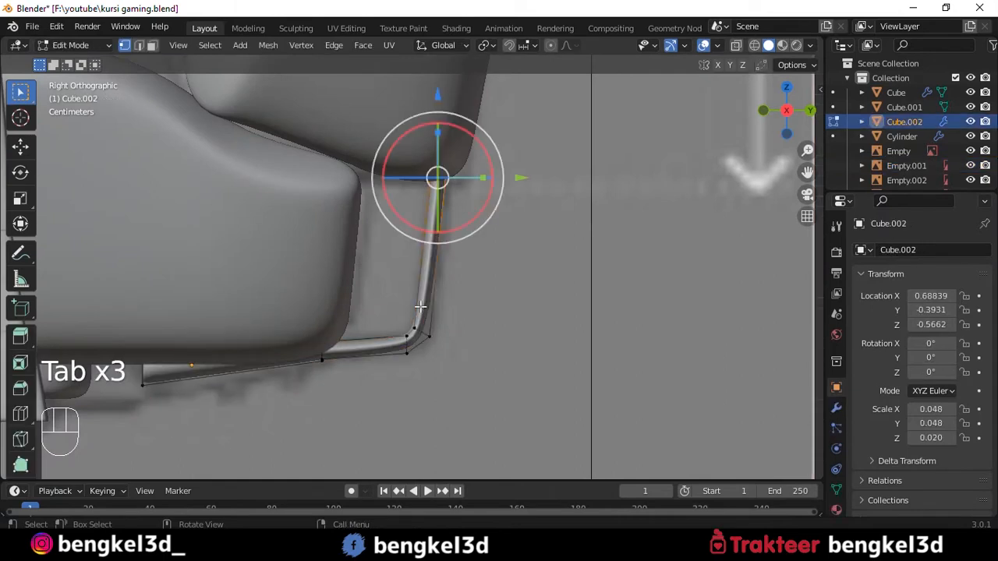
pyautogui.hotkey('alt', 'z')
pyautogui.moveTo(356, 330); pyautogui.dragTo(307, 372)
pyautogui.hotkey('alt', 'z')
pyautogui.keyDown('shift'); pyautogui.moveTo(339, 276); pyautogui.dragTo(395, 233, button='middle'); pyautogui.keyUp('shift')
pyautogui.moveTo(383, 224); pyautogui.dragTo(382, 248)
# - Move the bracket's front-end vertices further forward under the seat
pyautogui.hotkey('alt', 'z')
pyautogui.moveTo(258, 286); pyautogui.dragTo(148, 430)
# - Reposition the lower vertices of the bracket's rear bend to smooth the curve along the reference
pyautogui.hotkey('alt', 'z')
pyautogui.keyDown('shift'); pyautogui.moveTo(148, 431); pyautogui.dragTo(244, 403, button='middle'); pyautogui.keyUp('shift')
pyautogui.moveTo(384, 291); pyautogui.dragTo(320, 291)
pyautogui.press('Tab')
pyautogui.moveTo(468, 327); pyautogui.dragTo(472, 306, button='middle')
pyautogui.scroll(-5, 475, 253)
pyautogui.scroll(5, 460, 304)
pyautogui.press('Tab')
pyautogui.hotkey('alt', 'z')
pyautogui.moveTo(443, 304); pyautogui.dragTo(485, 378)
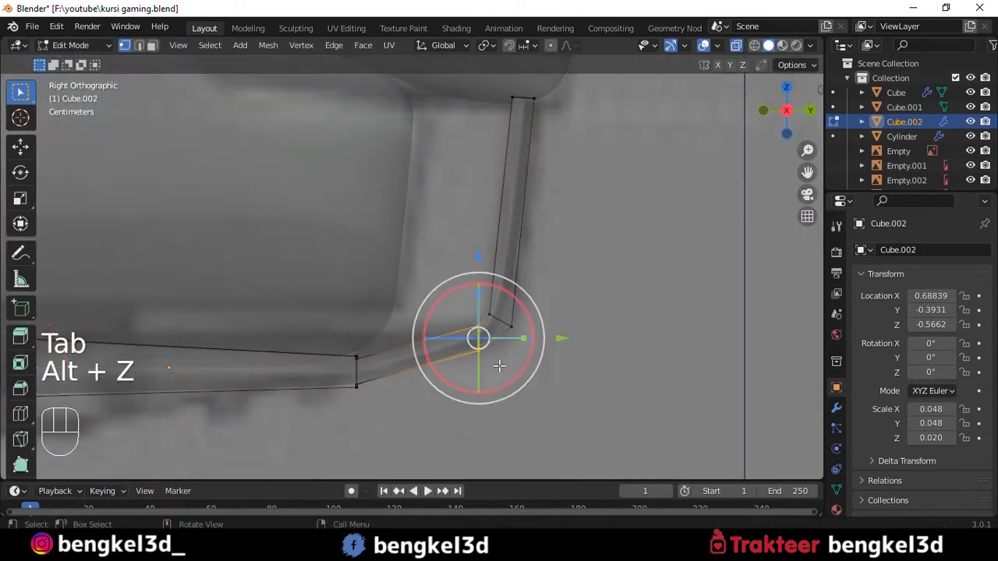
pyautogui.press('g')
pyautogui.click(570, 354)
pyautogui.press('Tab')
pyautogui.hotkey('alt', 'z')
# - Open the bracket's modifier settings and examine its bend against the seat, backrest and side reference
pyautogui.keyDown('alt'); pyautogui.moveTo(551, 339); pyautogui.dragTo(509, 267, button='middle'); pyautogui.keyUp('alt')
pyautogui.scroll(-6, 500, 334)
pyautogui.click(835, 407)
pyautogui.scroll(1, 475, 227)
pyautogui.moveTo(475, 227)
pyautogui.keyDown('alt'); pyautogui.mouseDown(button='middle')
pyautogui.moveTo(460, 216)
pyautogui.moveTo(479, 230)
pyautogui.mouseUp(button='middle'); pyautogui.keyUp('alt')
pyautogui.scroll(-1, 479, 230)
pyautogui.press('`')
pyautogui.click(501, 233)
pyautogui.scroll(3, 501, 232)
pyautogui.click(474, 197)
pyautogui.click(475, 198)
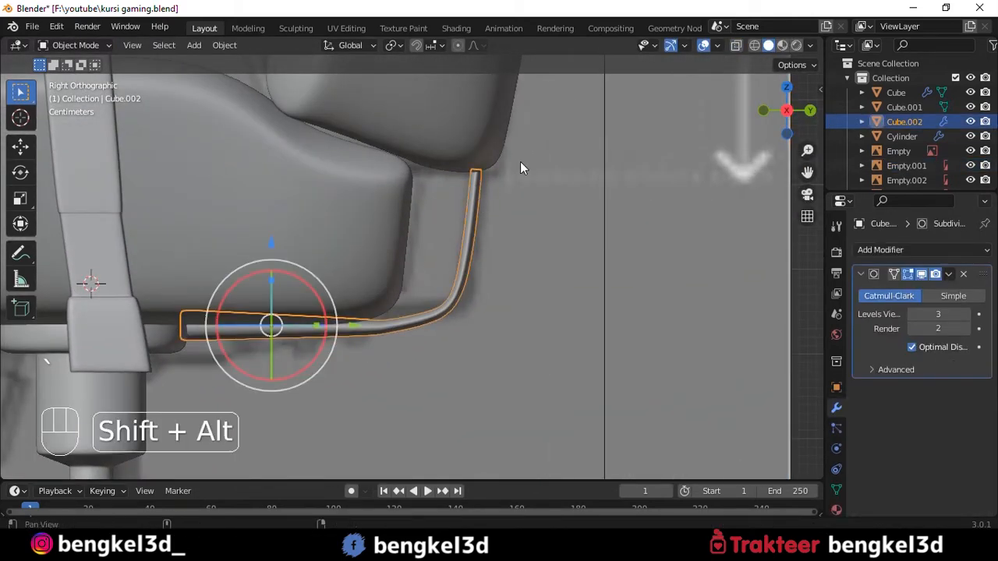
pyautogui.keyDown('alt'); pyautogui.keyDown('shift'); pyautogui.moveTo(520, 161); pyautogui.dragTo(440, 168, button='middle'); pyautogui.keyUp('shift'); pyautogui.keyUp('alt')
pyautogui.press('Tab')
pyautogui.hotkey('alt', 'z')
pyautogui.hotkey('alt', 'z')
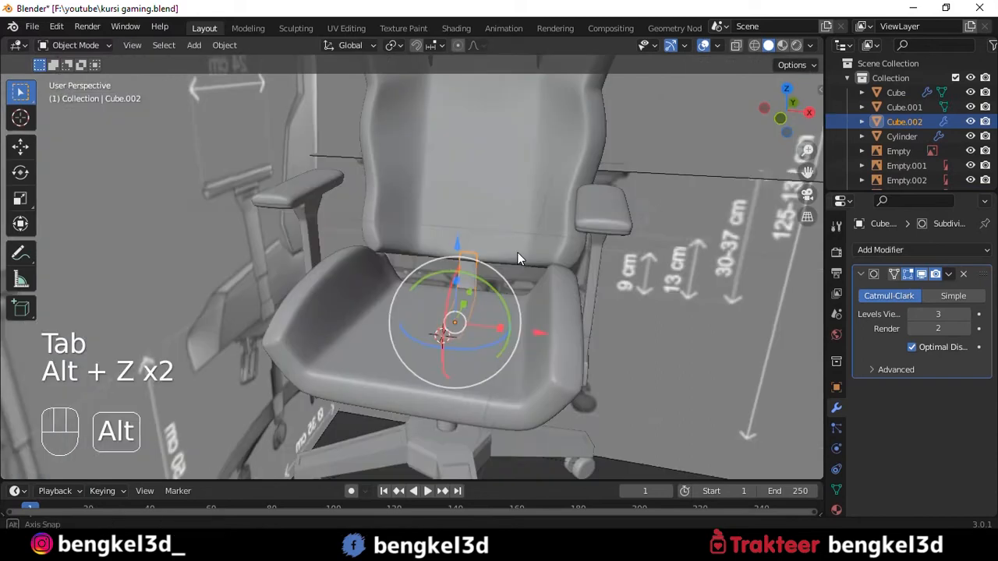
pyautogui.keyDown('alt'); pyautogui.moveTo(518, 253); pyautogui.dragTo(508, 316, button='middle'); pyautogui.keyUp('alt')
pyautogui.moveTo(506, 328); pyautogui.dragTo(561, 333)
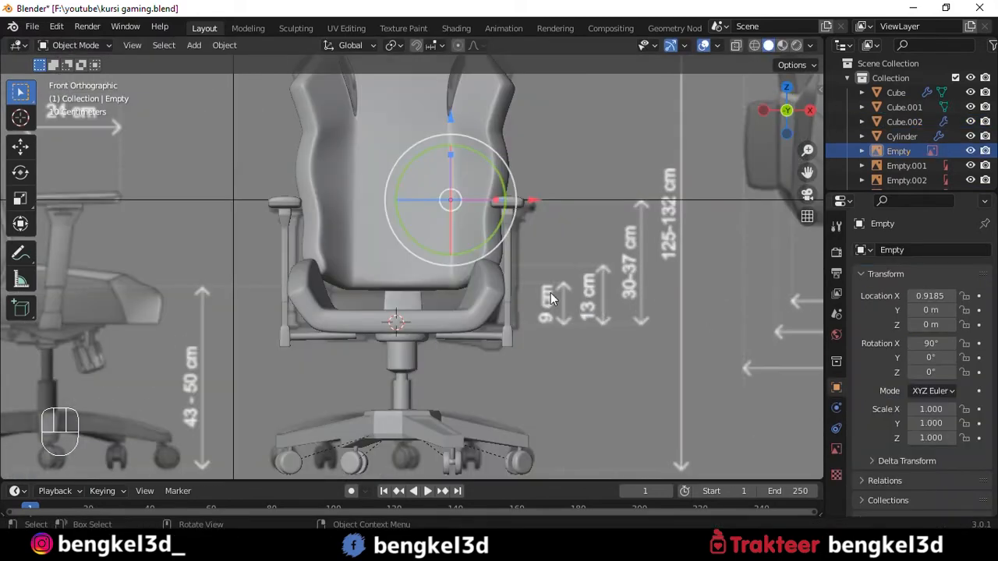
pyautogui.keyDown('alt'); pyautogui.moveTo(550, 292); pyautogui.dragTo(286, 304, button='middle'); pyautogui.keyUp('alt')
# - Add a cylinder mesh at the seat for the adjustment handle and scale it down to a rough size
pyautogui.press('`')
pyautogui.click(187, 252)
pyautogui.scroll(5, 262, 332)
pyautogui.keyDown('alt'); pyautogui.keyDown('shift'); pyautogui.moveTo(263, 342); pyautogui.dragTo(342, 324, button='middle'); pyautogui.keyUp('shift'); pyautogui.keyUp('alt')
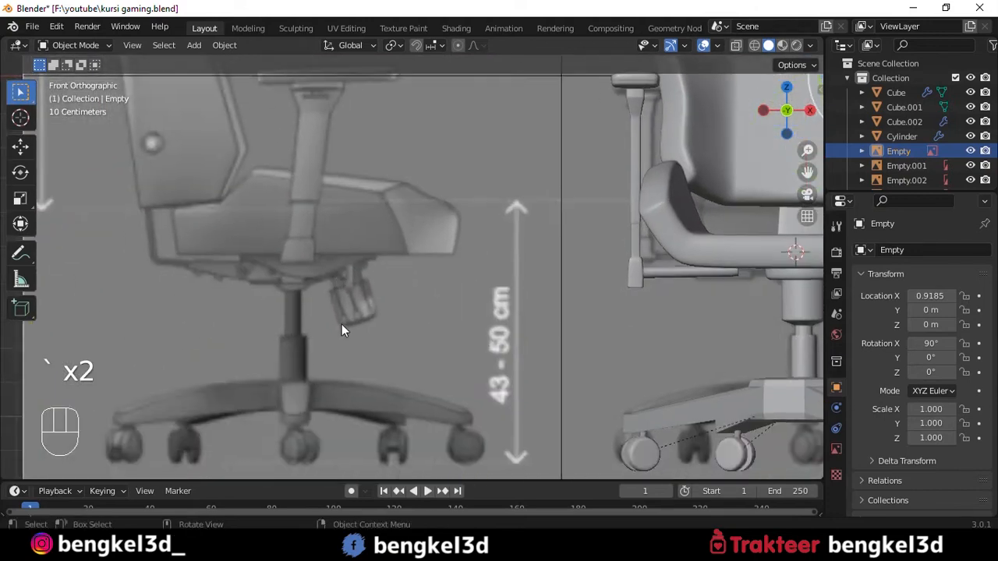
pyautogui.scroll(2, 336, 328)
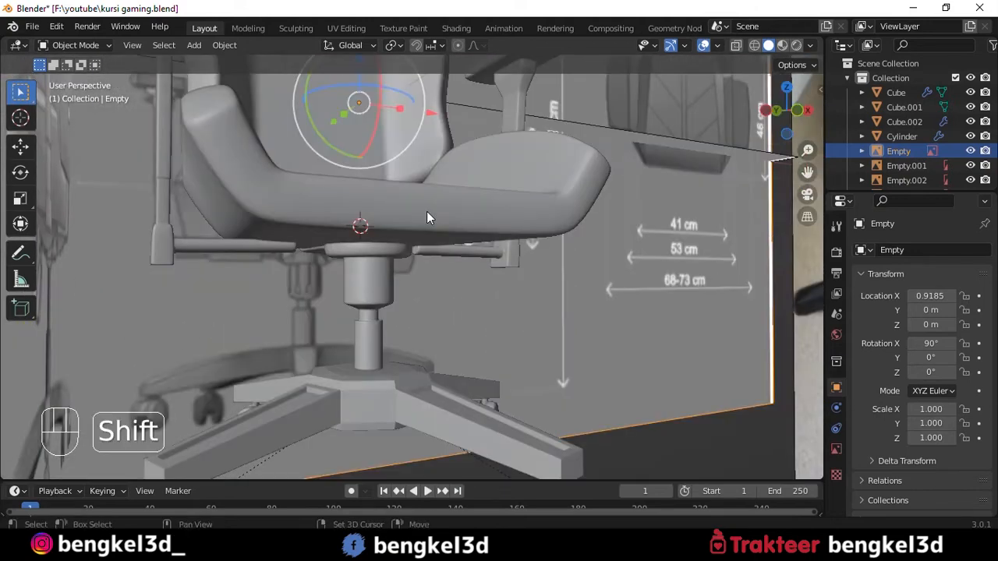
pyautogui.hotkey('shift', 'a')
pyautogui.moveTo(439, 210)
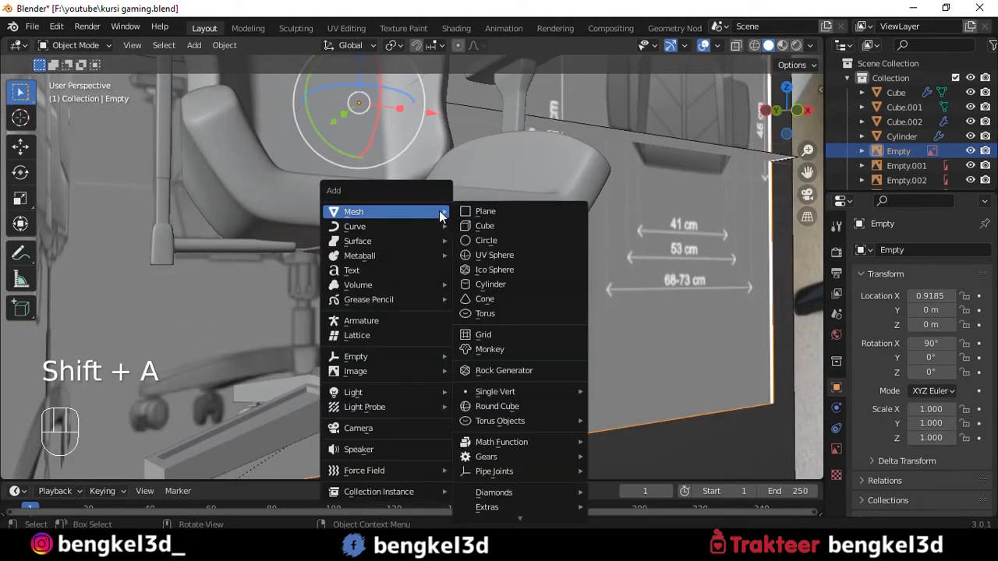
pyautogui.click(502, 284)
pyautogui.press('s')
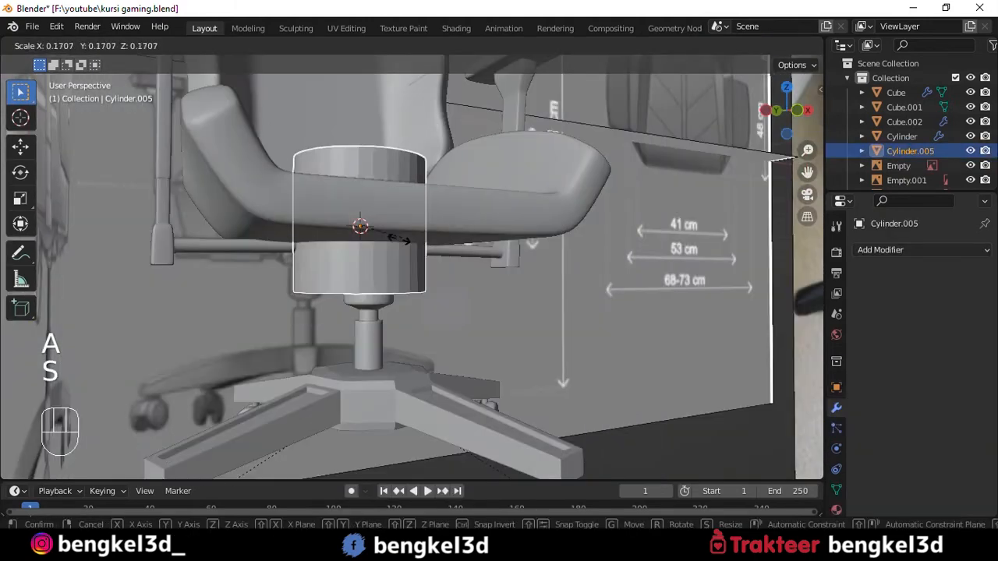
pyautogui.click(439, 255)
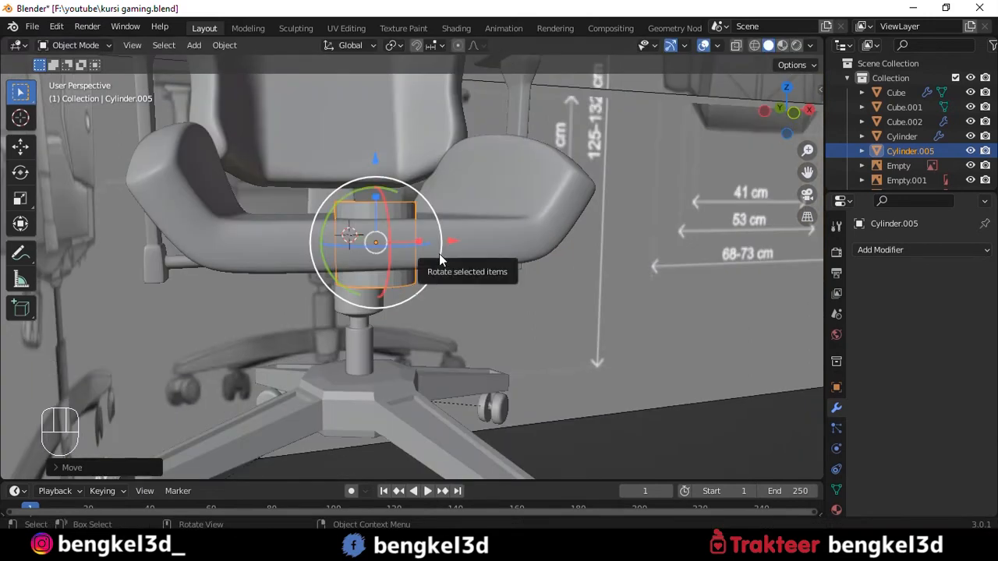
# - Isolate the new cylinder in local view and reduce its size further
pyautogui.press('/')
pyautogui.press('s')
pyautogui.click(421, 260)
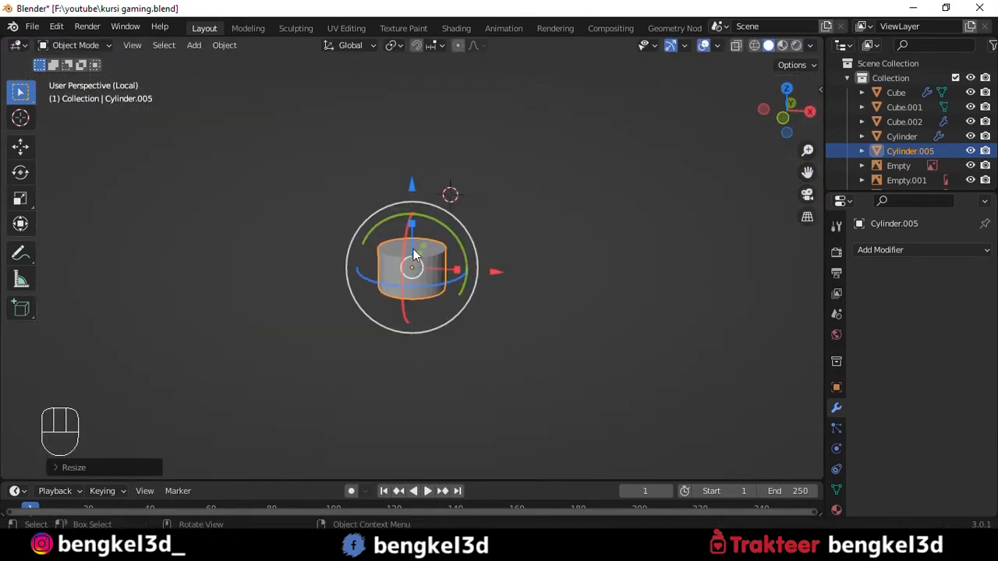
pyautogui.scroll(3, 414, 215)
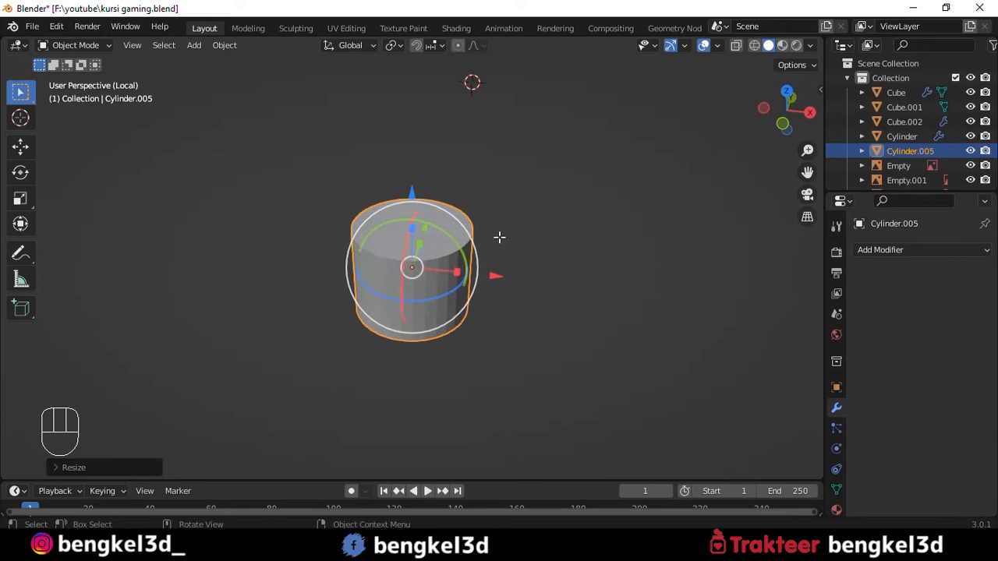
# - Inset the cylinder's top face by about 0.22 m
pyautogui.press('Tab')
pyautogui.press('3')
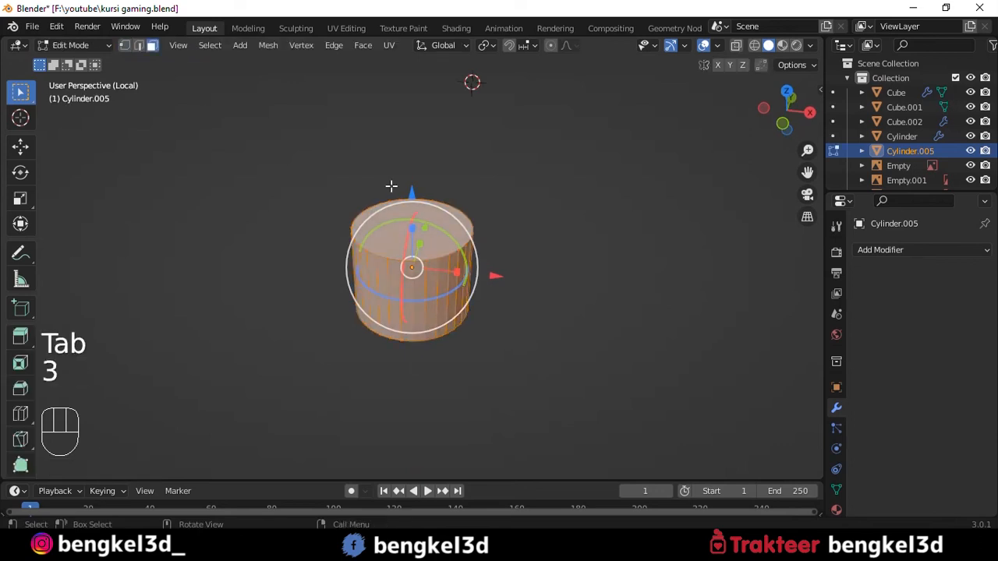
pyautogui.click(417, 228)
pyautogui.scroll(2, 479, 219)
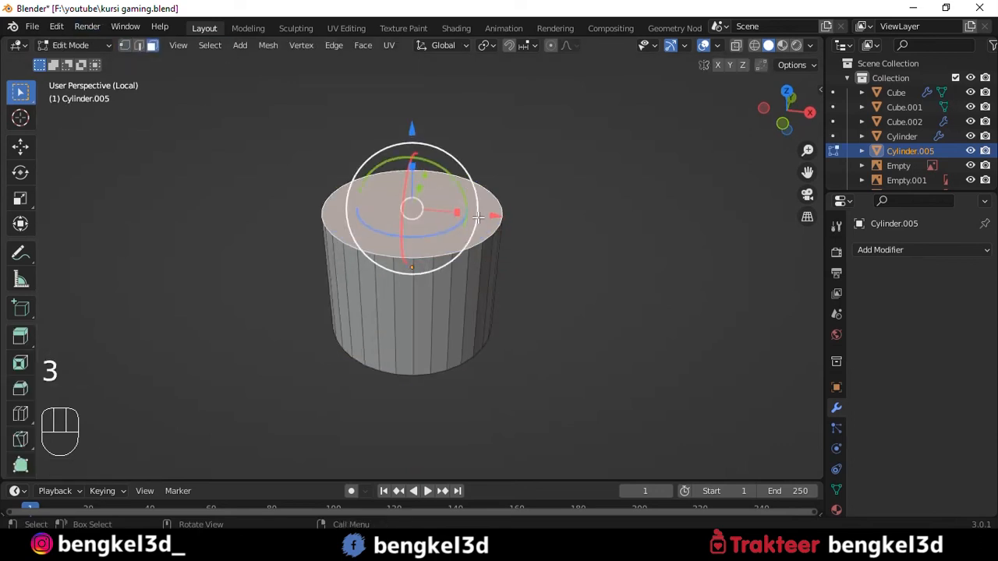
pyautogui.press('i')
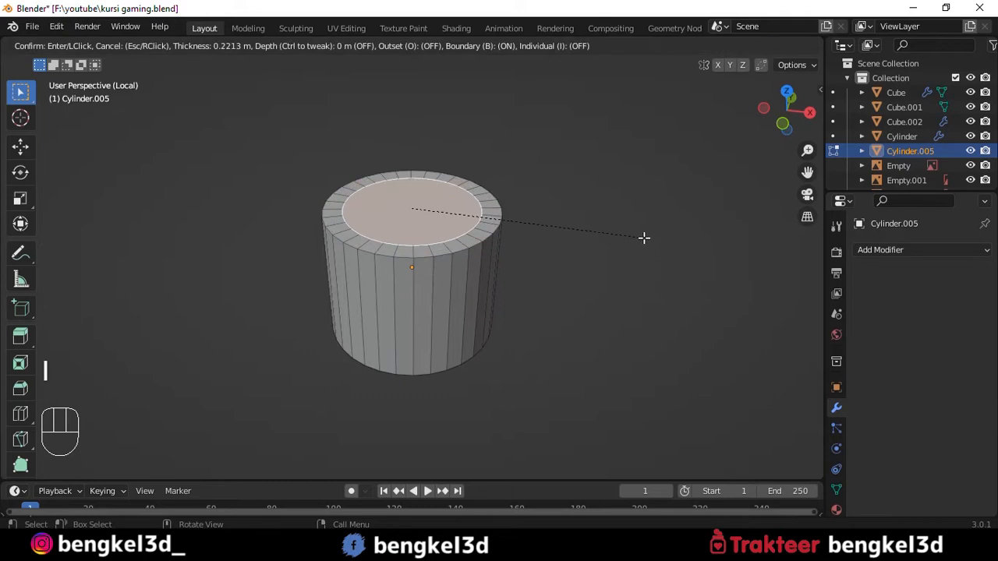
pyautogui.click(643, 238)
# - Extrude the inset top face upward into a long, narrower grip above the cylinder base
pyautogui.keyDown('alt'); pyautogui.moveTo(597, 225); pyautogui.dragTo(575, 210, button='middle'); pyautogui.keyUp('alt')
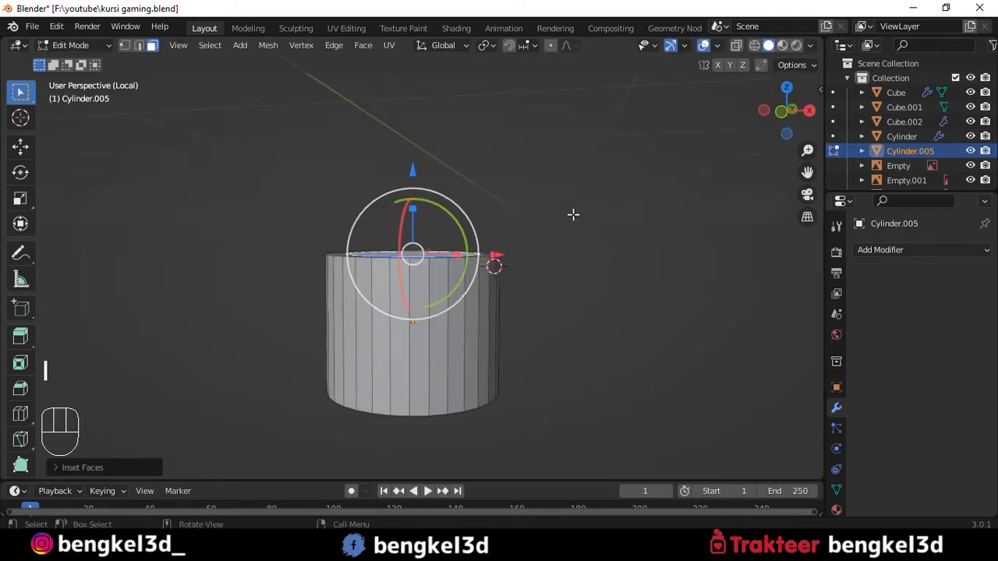
pyautogui.press('e')
pyautogui.click(570, 79)
pyautogui.scroll(-2, 571, 104)
pyautogui.keyDown('alt'); pyautogui.moveTo(559, 144); pyautogui.dragTo(496, 258, button='middle'); pyautogui.keyUp('alt')
pyautogui.moveTo(403, 173); pyautogui.dragTo(405, 105)
# - Add four evenly spaced loop cuts around the handle's narrow grip
pyautogui.hotkey('ctrl', 'r')
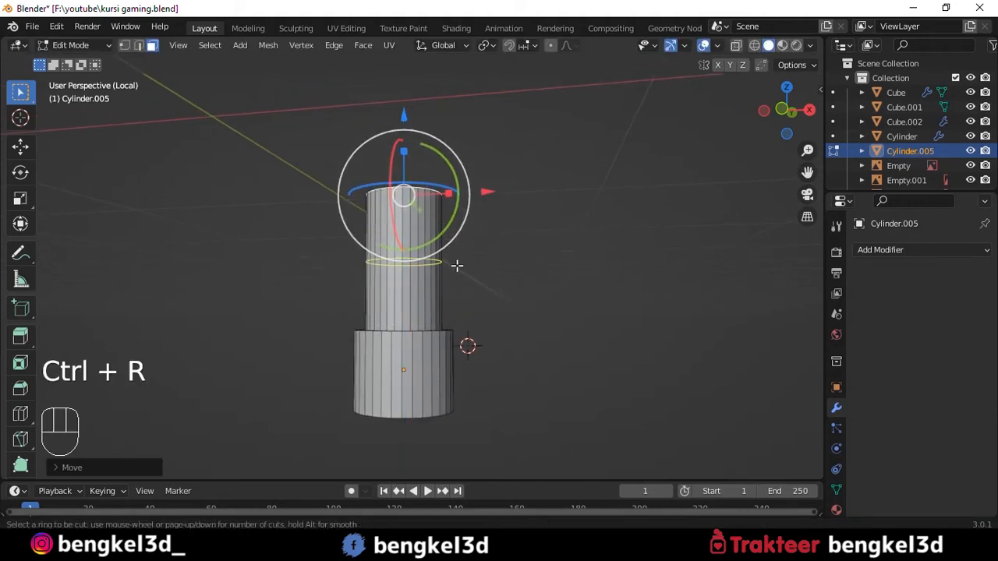
pyautogui.click(457, 266)
pyautogui.click(457, 266)
pyautogui.scroll(3, 465, 265)
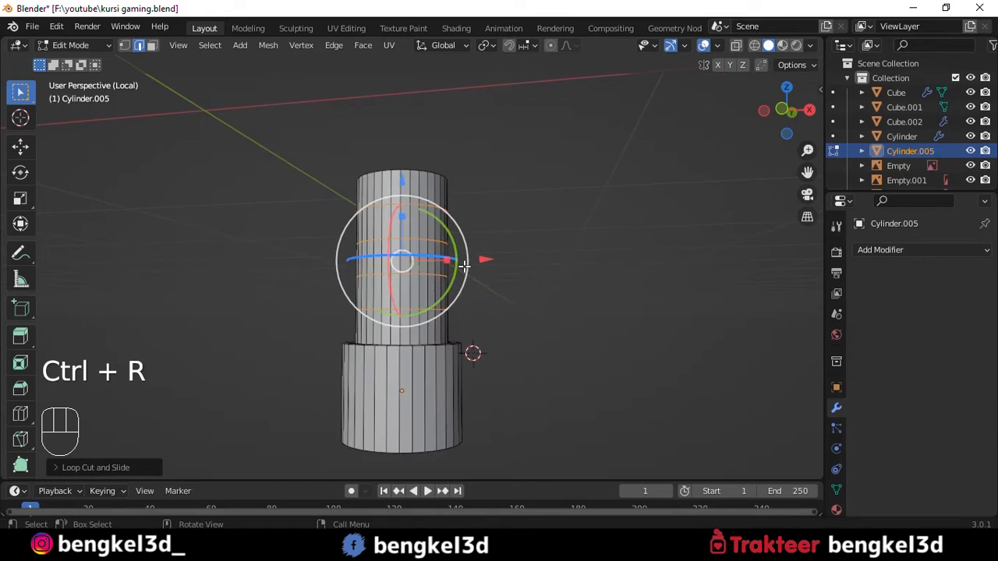
# - Shrink the first and third edge loops from the grip's top together to about 0.91 to form finger grooves
pyautogui.click(419, 278)
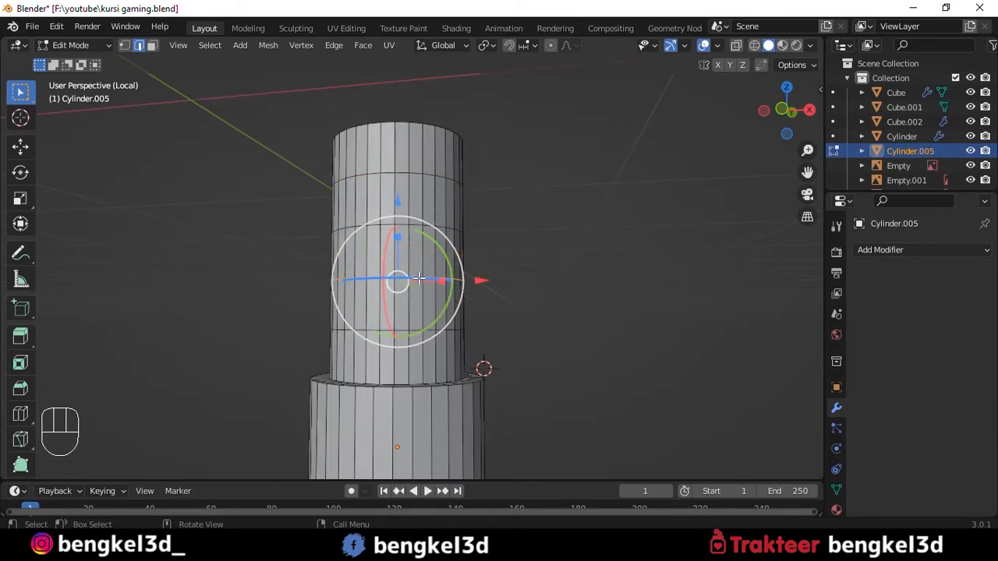
pyautogui.keyDown('alt'); pyautogui.keyDown('shift'); pyautogui.click(405, 174); pyautogui.keyUp('shift'); pyautogui.keyUp('alt')
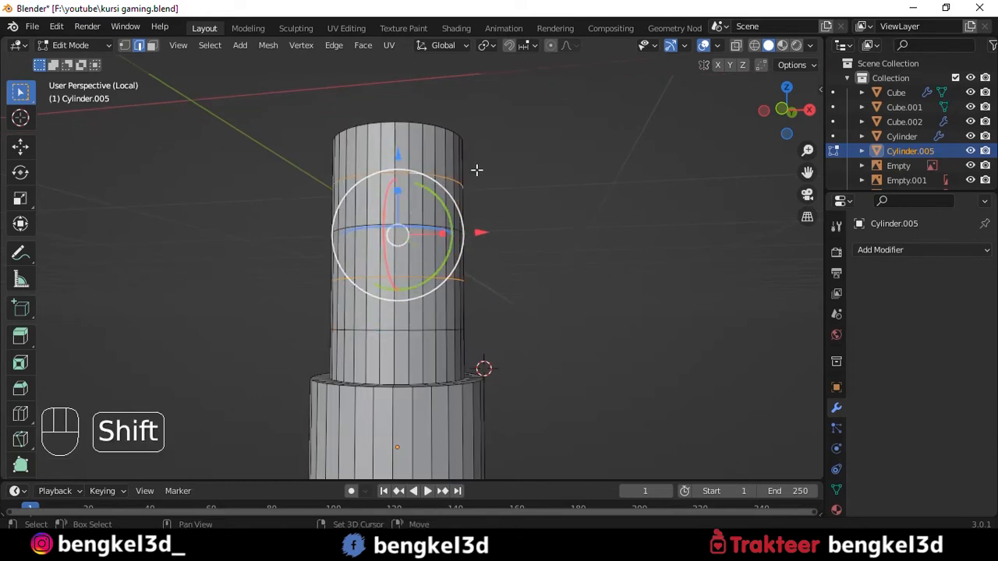
pyautogui.press('s')
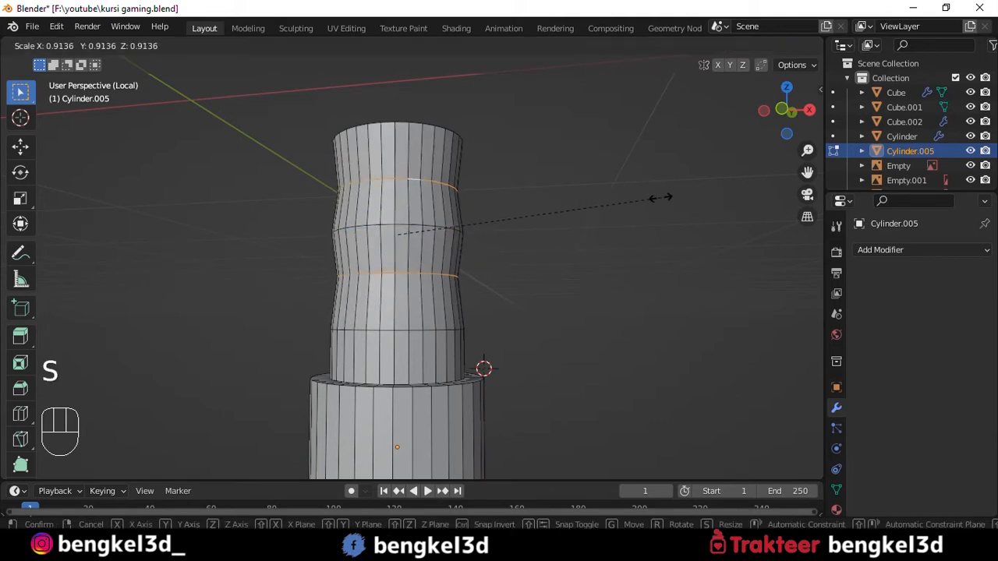
pyautogui.click(652, 198)
# - Shade the handle smooth and enable Auto Smooth on it
pyautogui.press('Tab')
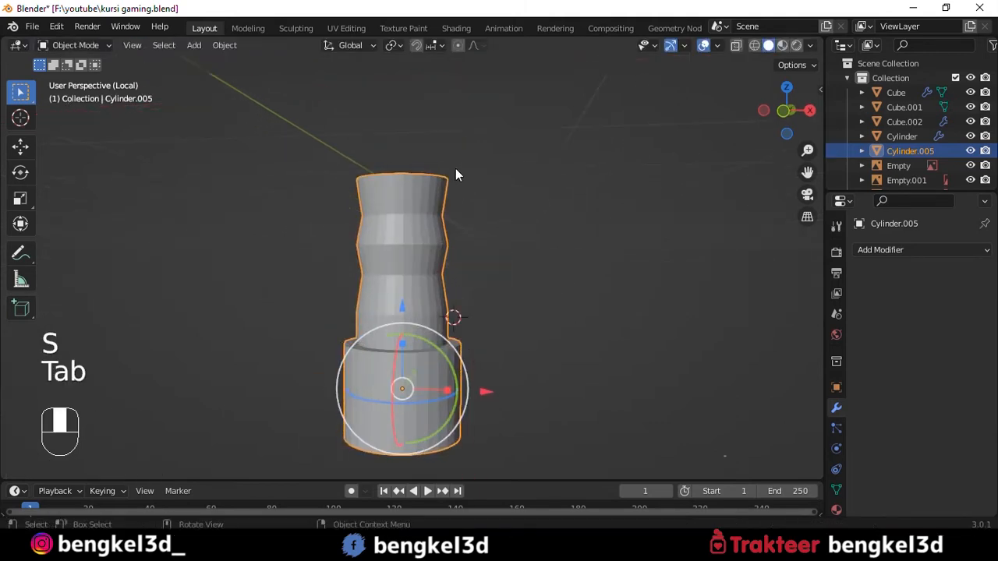
pyautogui.rightClick(442, 134)
pyautogui.click(443, 134)
pyautogui.press('q')
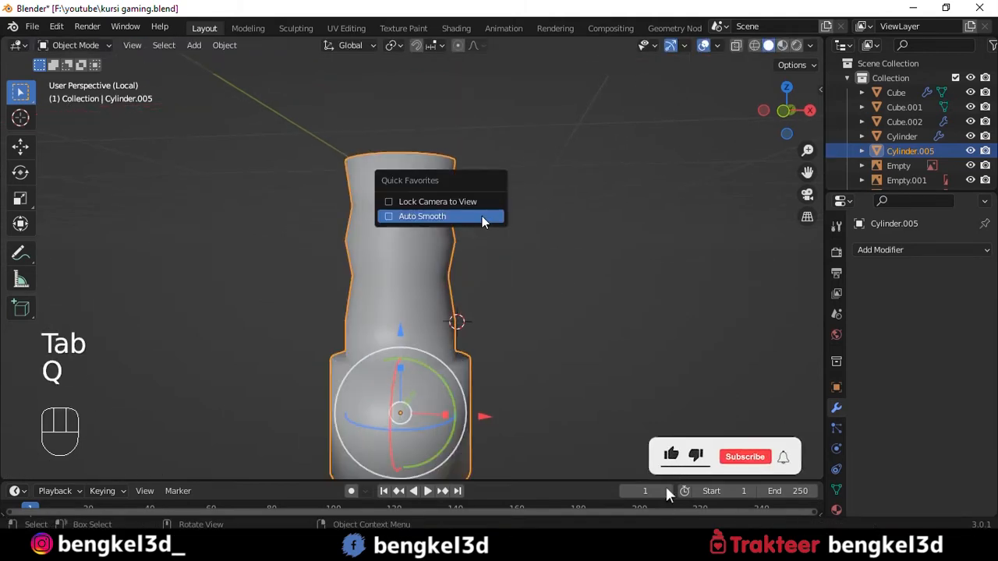
pyautogui.click(455, 221)
# - Bevel the bottom edge loop of the handle's wide base into a rounded end
pyautogui.keyDown('shift'); pyautogui.moveTo(618, 230); pyautogui.dragTo(593, 142, button='middle'); pyautogui.keyUp('shift')
pyautogui.moveTo(554, 261); pyautogui.dragTo(543, 223, button='middle')
pyautogui.scroll(4, 543, 223)
pyautogui.press('Tab')
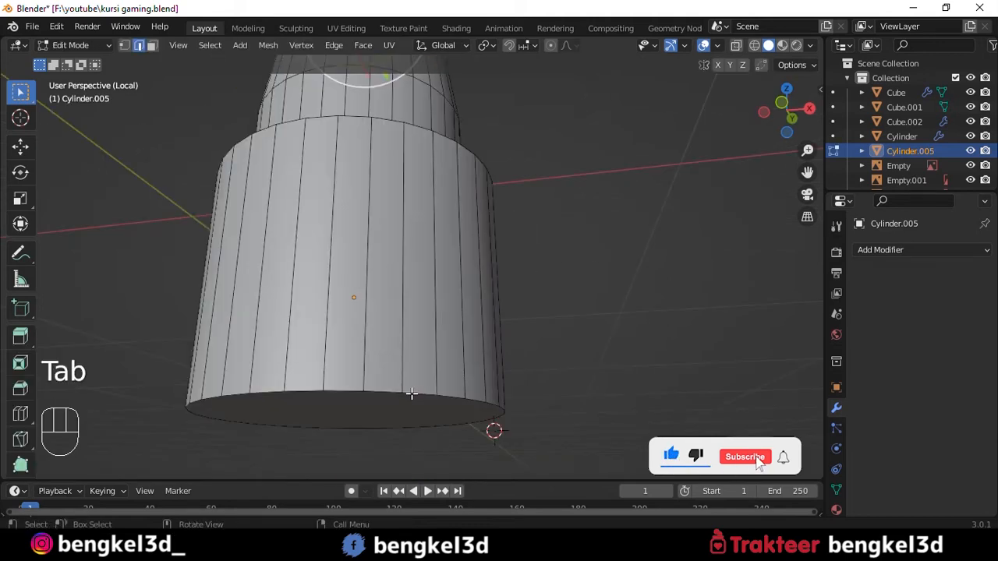
pyautogui.click(412, 395)
pyautogui.keyDown('alt'); pyautogui.click(411, 395); pyautogui.keyUp('alt')
pyautogui.keyDown('shift'); pyautogui.moveTo(532, 361); pyautogui.dragTo(532, 330, button='middle'); pyautogui.keyUp('shift')
pyautogui.hotkey('ctrl', 'b')
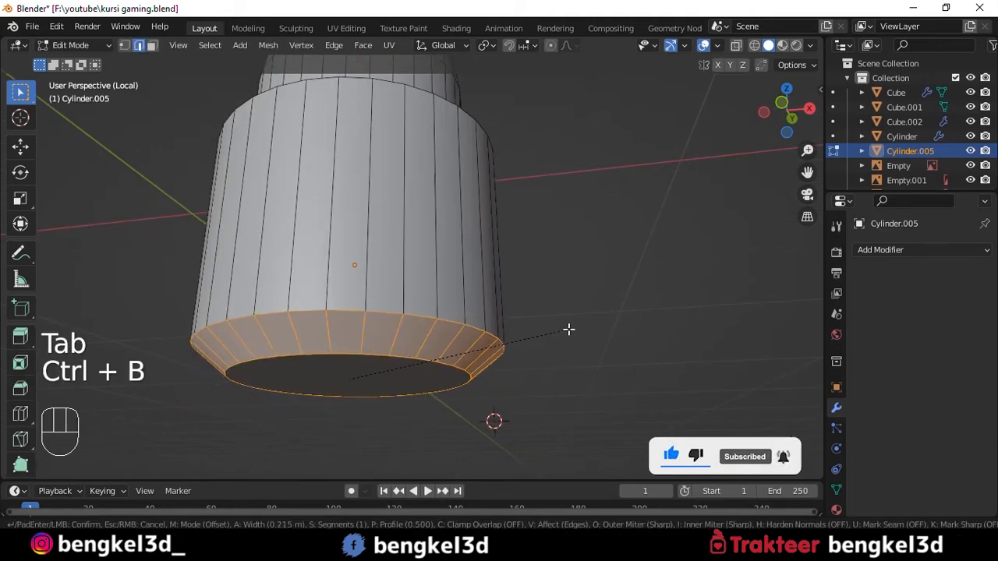
pyautogui.click(582, 340)
pyautogui.press('Tab')
pyautogui.moveTo(583, 340); pyautogui.dragTo(446, 213, button='middle')
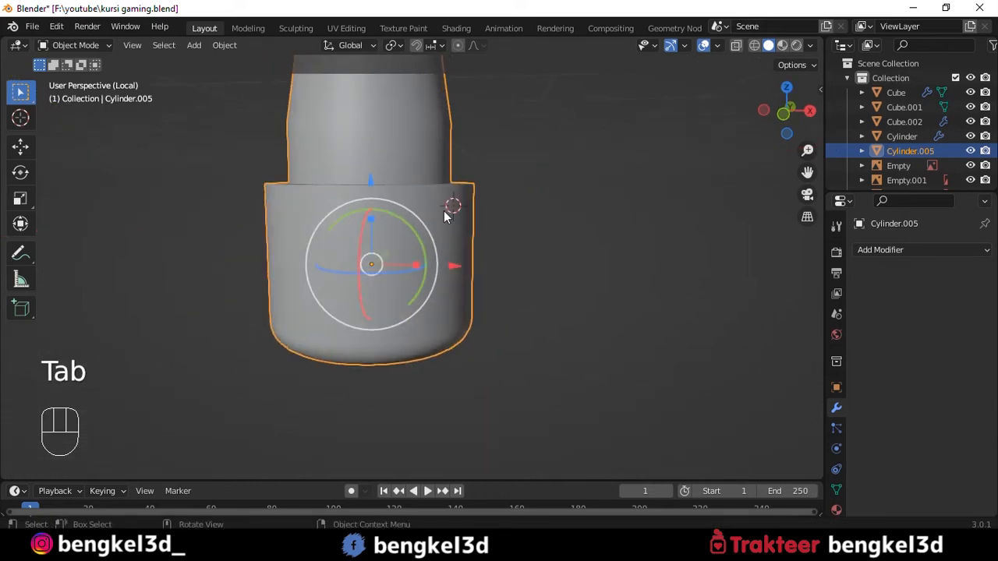
# - Exit local view and move the handle forward beneath the front of the seat
pyautogui.press('/')
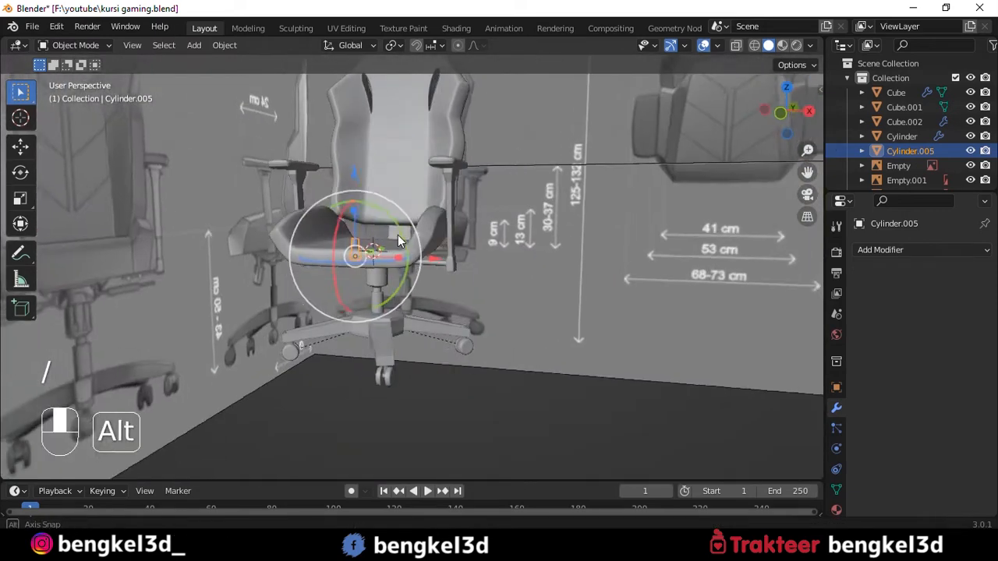
pyautogui.moveTo(397, 235)
pyautogui.keyDown('alt'); pyautogui.mouseDown(button='middle')
pyautogui.moveTo(421, 248)
pyautogui.moveTo(385, 230)
pyautogui.mouseUp(button='middle'); pyautogui.keyUp('alt')
pyautogui.keyDown('alt'); pyautogui.moveTo(384, 230); pyautogui.dragTo(350, 200, button='middle'); pyautogui.keyUp('alt')
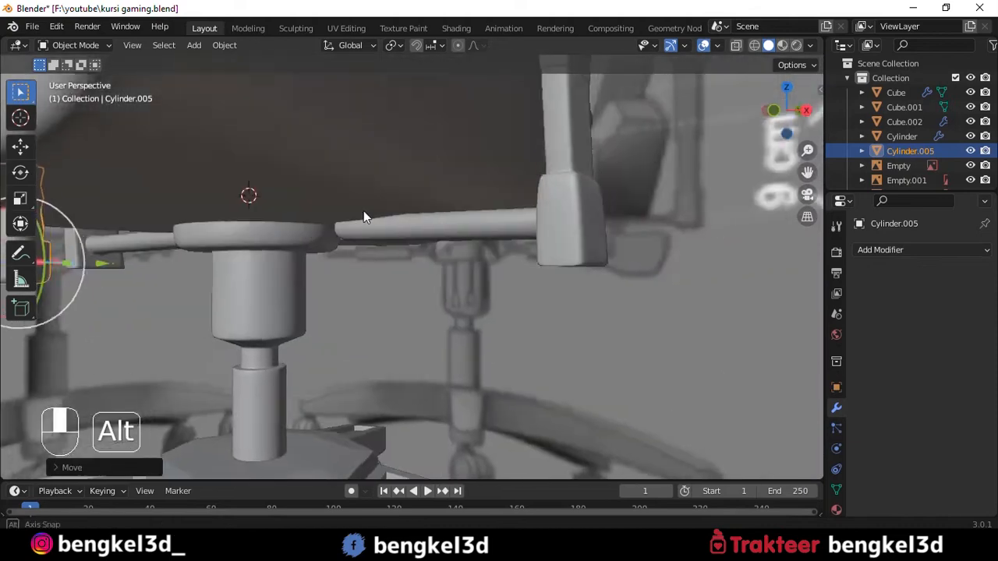
pyautogui.scroll(-4, 377, 204)
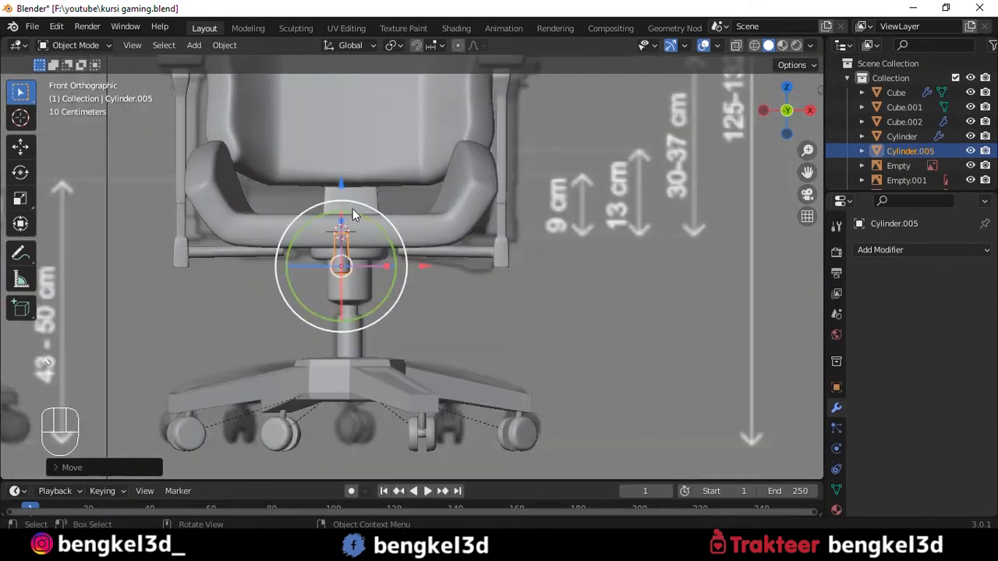
pyautogui.scroll(5, 378, 304)
pyautogui.keyDown('alt'); pyautogui.moveTo(350, 266); pyautogui.dragTo(607, 265, button='middle'); pyautogui.keyUp('alt')
pyautogui.press('`')
pyautogui.click(621, 269)
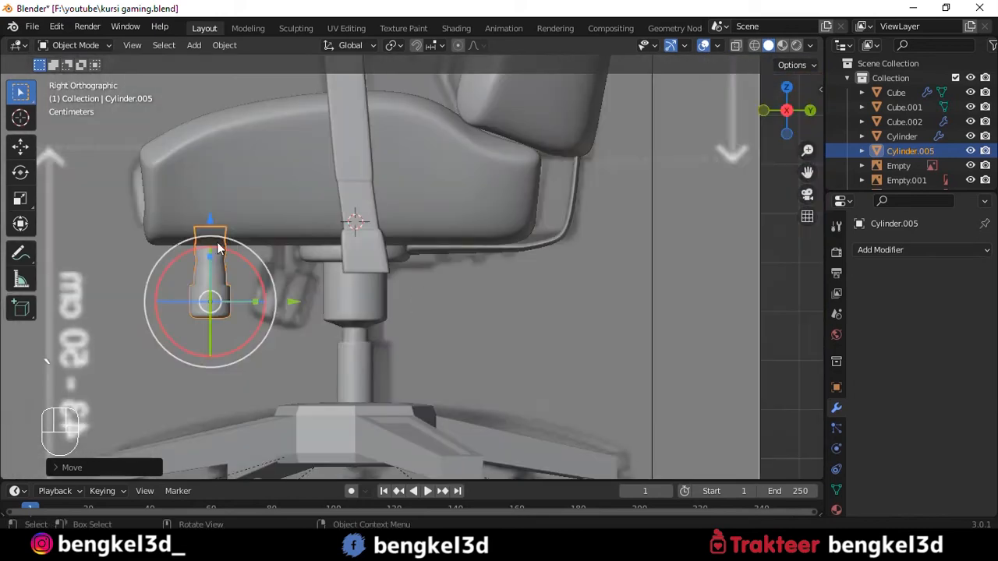
# - Tilt the handle and shift it back toward the central column to match the lever in the side reference
pyautogui.keyDown('shift'); pyautogui.moveTo(296, 256); pyautogui.dragTo(348, 248, button='middle'); pyautogui.keyUp('shift')
pyautogui.moveTo(314, 265); pyautogui.dragTo(376, 294)
pyautogui.moveTo(295, 200); pyautogui.dragTo(297, 196)
pyautogui.click(358, 259)
# - Examine the mechanism under the seat from below and compare it with the front reference using X-ray
pyautogui.moveTo(316, 222); pyautogui.dragTo(342, 185, button='middle')
pyautogui.scroll(3, 400, 214)
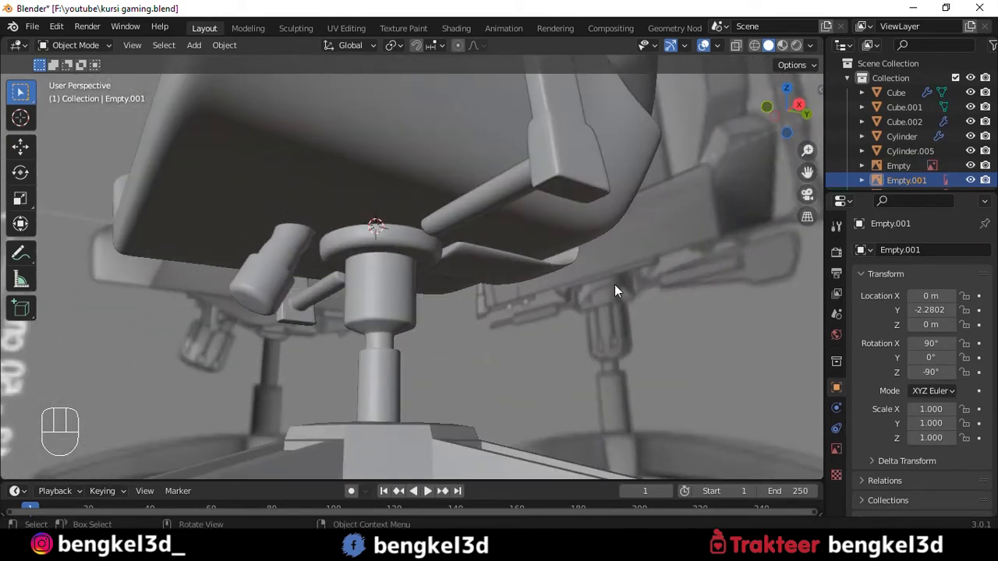
pyautogui.moveTo(402, 265); pyautogui.dragTo(416, 162, button='middle')
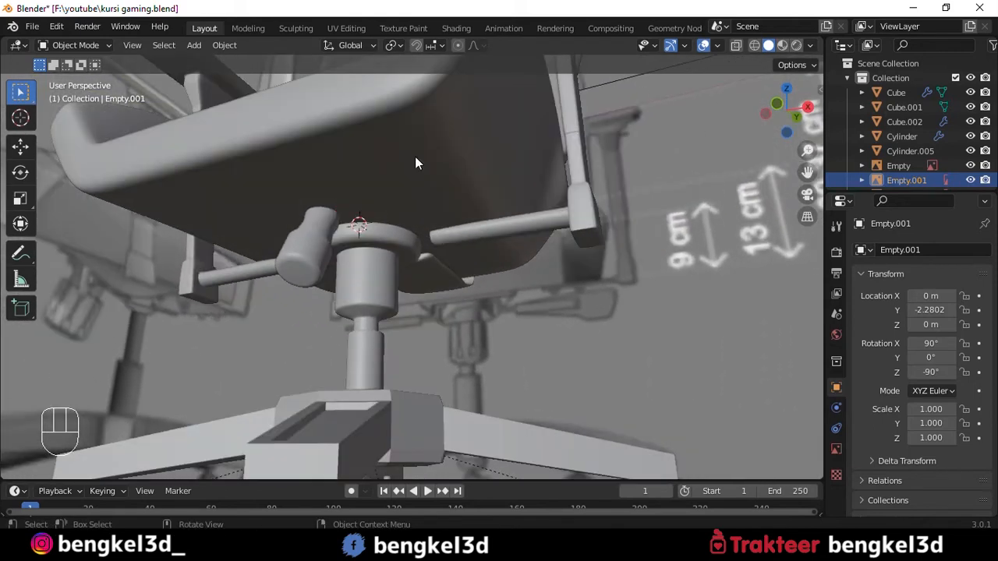
pyautogui.scroll(3, 415, 156)
pyautogui.scroll(-3, 414, 155)
pyautogui.scroll(-1, 415, 156)
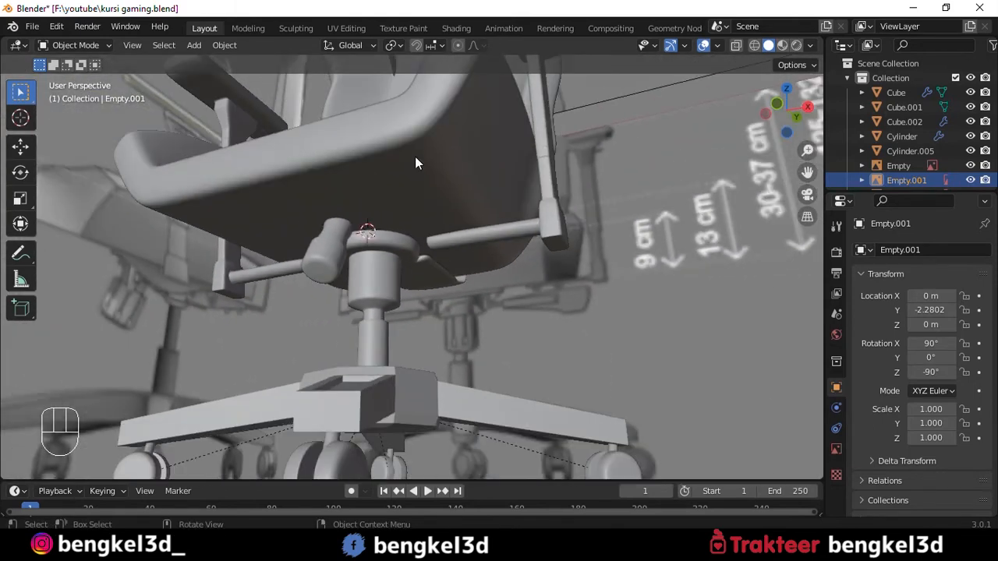
pyautogui.scroll(-4, 414, 162)
pyautogui.scroll(5, 373, 222)
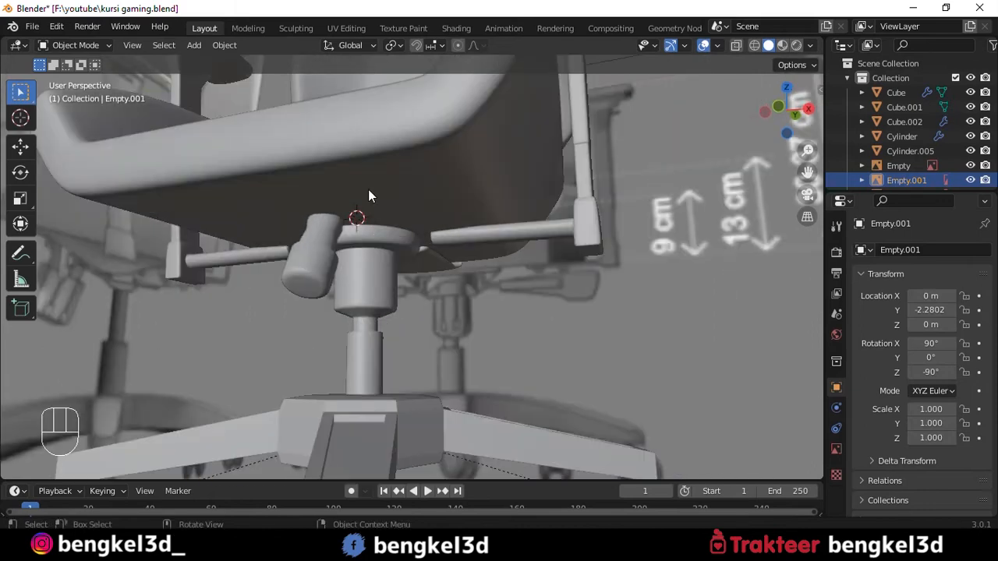
pyautogui.scroll(-2, 368, 189)
pyautogui.scroll(-2, 428, 200)
pyautogui.moveTo(427, 199); pyautogui.dragTo(749, 222, button='middle')
pyautogui.scroll(4, 290, 283)
pyautogui.hotkey('alt', 'z')
pyautogui.keyDown('shift'); pyautogui.moveTo(268, 291); pyautogui.dragTo(412, 263, button='middle'); pyautogui.keyUp('shift')
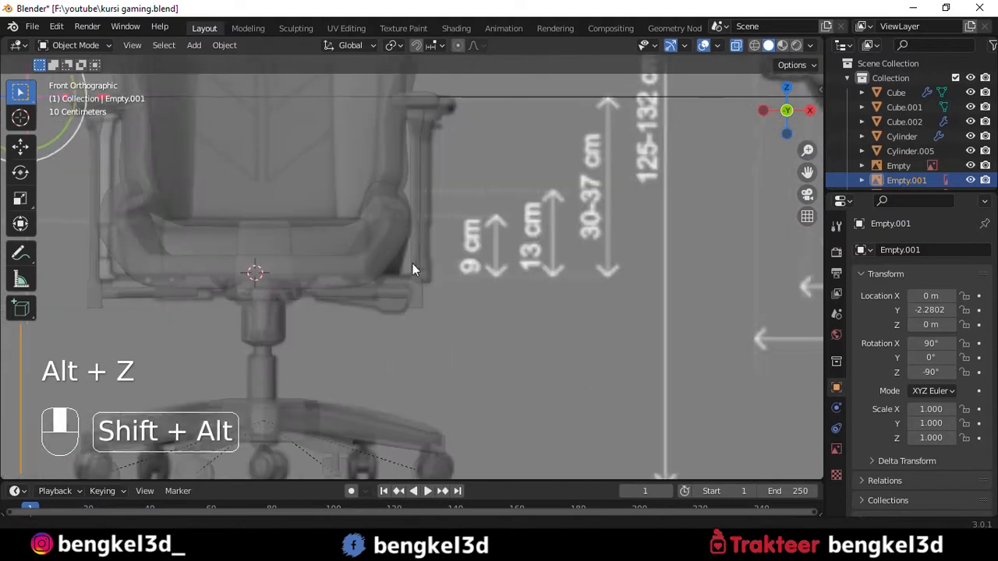
pyautogui.hotkey('alt', 'z')
pyautogui.scroll(-2, 333, 247)
# - Add a cube mesh for the next under-seat part and isolate it in local view
pyautogui.keyDown('alt'); pyautogui.moveTo(334, 246); pyautogui.dragTo(474, 167, button='middle'); pyautogui.keyUp('alt')
pyautogui.hotkey('shift', 'a')
pyautogui.moveTo(475, 165)
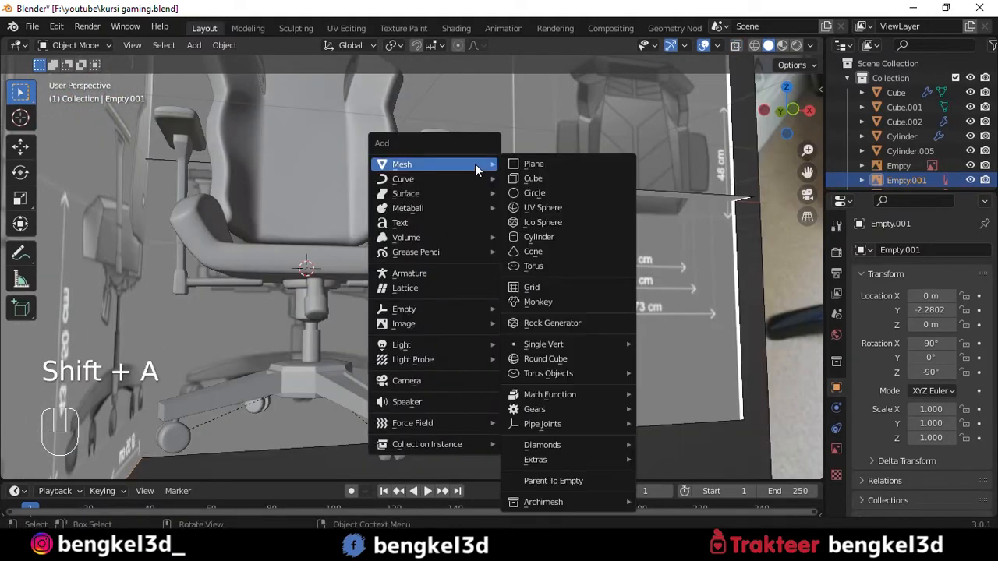
pyautogui.click(527, 181)
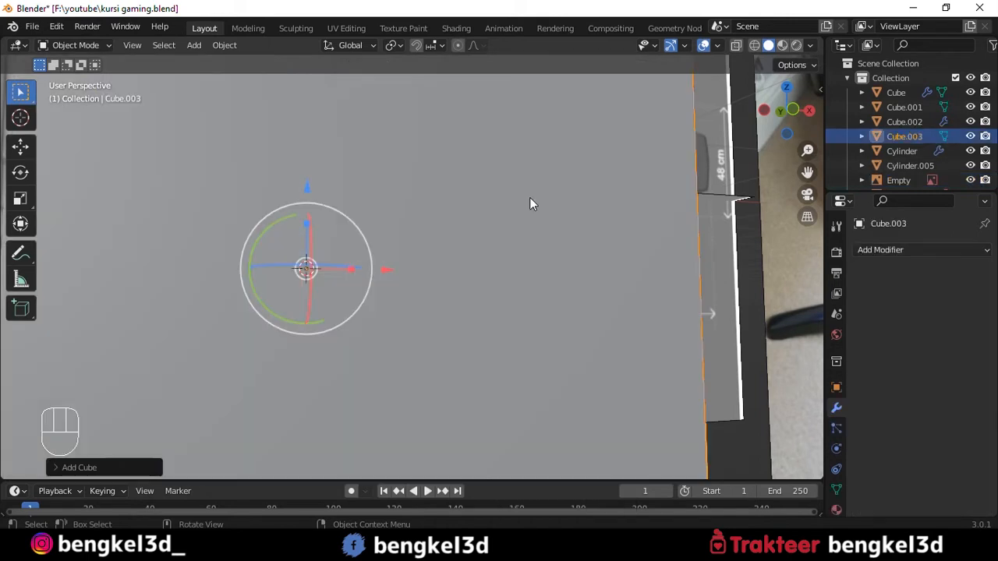
pyautogui.moveTo(530, 199); pyautogui.dragTo(456, 236, button='middle')
# - Scale the cube along its axes into a thin rectangular slab and raise it above its starting height
pyautogui.moveTo(412, 225); pyautogui.dragTo(411, 262)
pyautogui.moveTo(413, 249); pyautogui.dragTo(474, 284, button='middle')
pyautogui.moveTo(455, 266); pyautogui.dragTo(426, 269)
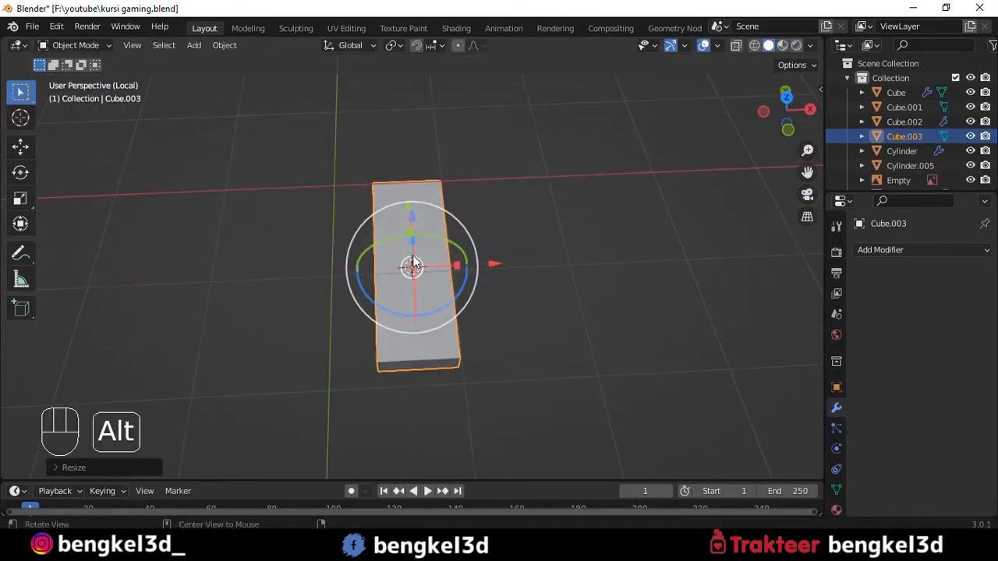
pyautogui.keyDown('alt'); pyautogui.moveTo(414, 263); pyautogui.dragTo(510, 240, button='middle'); pyautogui.keyUp('alt')
pyautogui.moveTo(372, 257); pyautogui.dragTo(394, 262)
pyautogui.keyDown('alt'); pyautogui.moveTo(480, 226); pyautogui.dragTo(508, 181, button='middle'); pyautogui.keyUp('alt')
pyautogui.moveTo(409, 233); pyautogui.dragTo(411, 248)
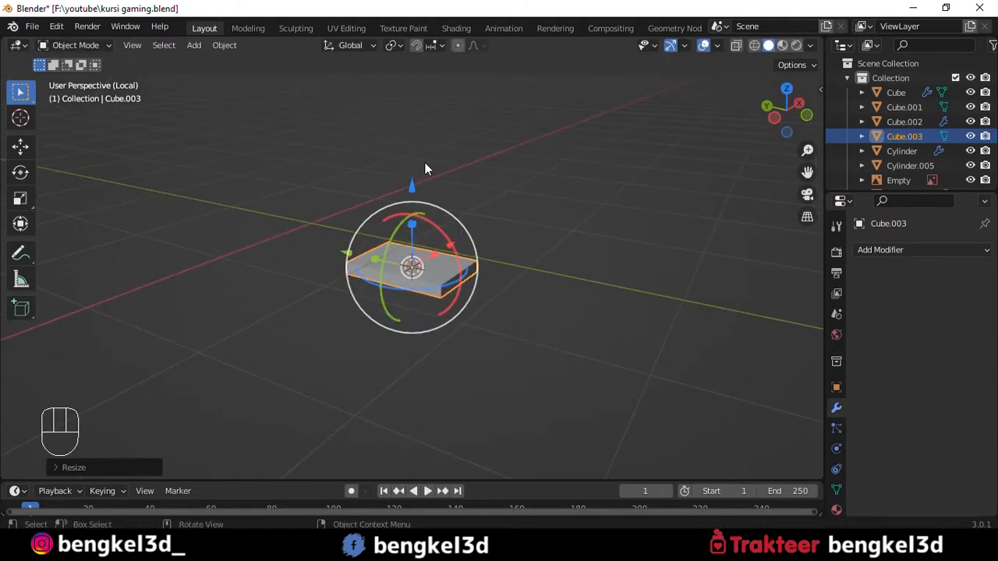
pyautogui.moveTo(414, 187); pyautogui.dragTo(417, 116)
# - Inset the narrow end face of the slab
pyautogui.scroll(4, 497, 140)
pyautogui.keyDown('alt'); pyautogui.moveTo(487, 133); pyautogui.dragTo(623, 265, button='middle'); pyautogui.keyUp('alt')
pyautogui.press('Tab')
pyautogui.press('3')
pyautogui.click(388, 271)
pyautogui.keyDown('alt'); pyautogui.moveTo(519, 265); pyautogui.dragTo(540, 265, button='middle'); pyautogui.keyUp('alt')
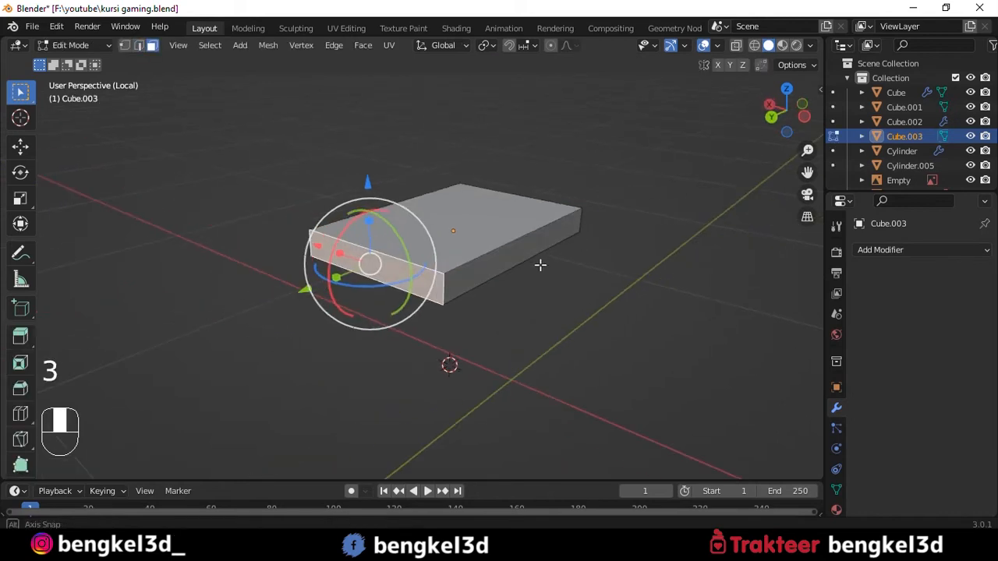
pyautogui.press('i')
pyautogui.click(611, 272)
# - Extrude the slab's inset end face outward into a straight, slightly thinner arm
pyautogui.keyDown('alt'); pyautogui.moveTo(611, 272); pyautogui.dragTo(511, 266, button='middle'); pyautogui.keyUp('alt')
pyautogui.press('e')
pyautogui.click(329, 252)
pyautogui.scroll(-4, 346, 252)
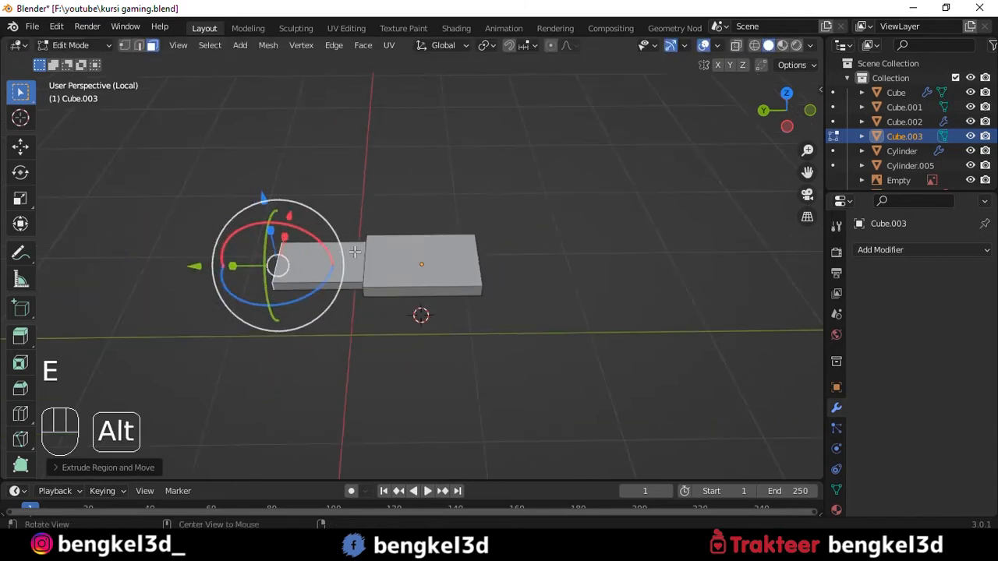
pyautogui.keyDown('alt'); pyautogui.middleClick(345, 252); pyautogui.keyUp('alt')
# - Extrude the arm's end face twice in the right side view, bending the arm progressively upward
pyautogui.press('`')
pyautogui.click(416, 219)
pyautogui.press('`')
pyautogui.click(480, 221)
pyautogui.press('e')
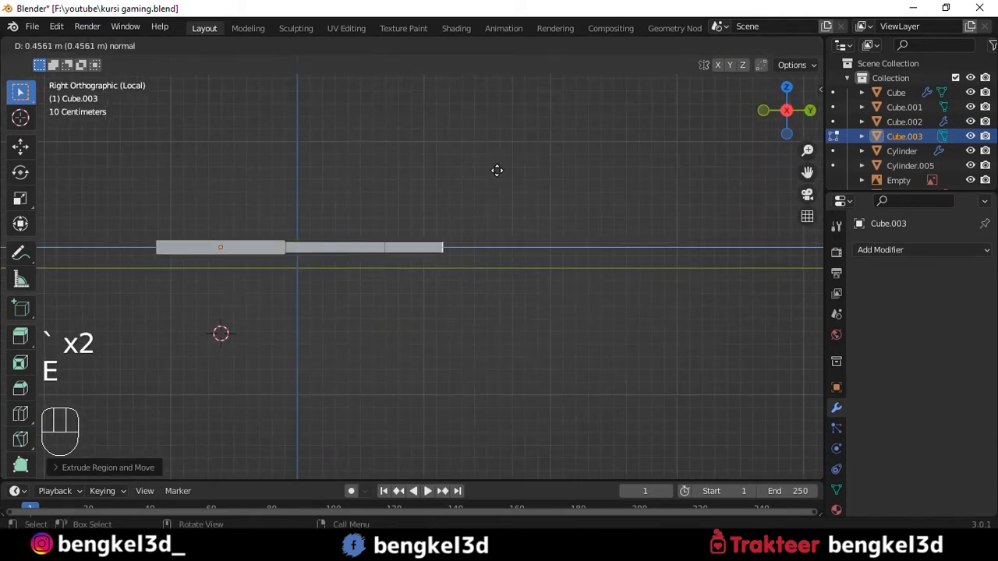
pyautogui.middleClick(507, 163)
pyautogui.click(497, 166)
pyautogui.press('e')
pyautogui.middleClick(558, 143)
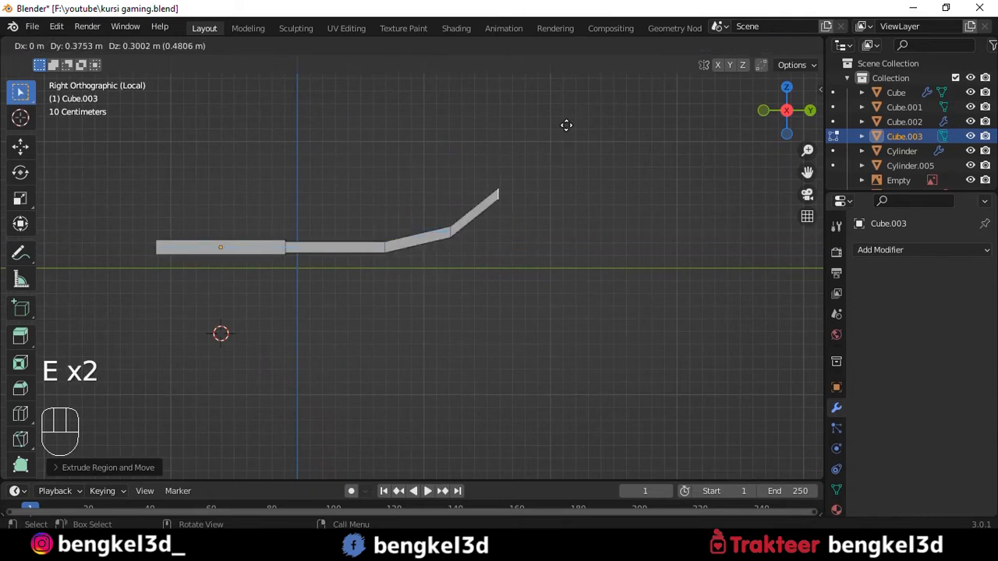
pyautogui.click(573, 122)
# - Add a level 3 Subdivision Surface to the bent bracket and shade it smooth
pyautogui.press('Tab')
pyautogui.hotkey('ctrl', '3')
pyautogui.keyDown('alt'); pyautogui.moveTo(547, 131); pyautogui.dragTo(439, 189, button='middle'); pyautogui.keyUp('alt')
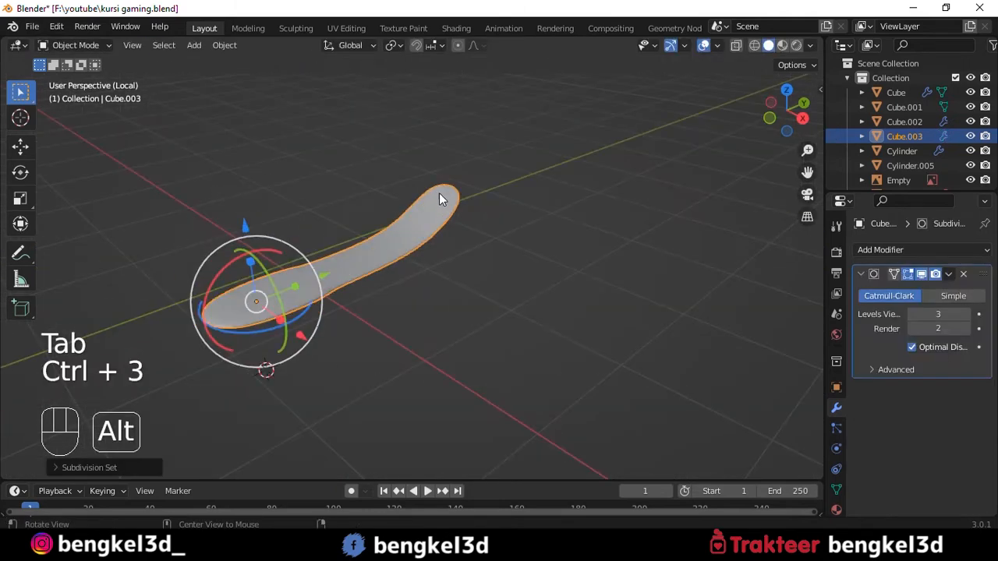
pyautogui.scroll(4, 440, 195)
pyautogui.rightClick(444, 142)
pyautogui.click(446, 142)
# - Add edge loops close to both ends and the middle step of the bracket to sharpen its rounded shape
pyautogui.press('Tab')
pyautogui.hotkey('ctrl', 'r')
pyautogui.click(515, 150)
pyautogui.click(586, 120)
pyautogui.scroll(-3, 514, 160)
pyautogui.keyDown('alt'); pyautogui.keyDown('shift'); pyautogui.moveTo(289, 278); pyautogui.dragTo(429, 185, button='middle'); pyautogui.keyUp('shift'); pyautogui.keyUp('alt')
pyautogui.hotkey('ctrl', 'r')
pyautogui.click(326, 265)
pyautogui.click(170, 346)
pyautogui.hotkey('ctrl', 'r')
pyautogui.click(402, 248)
pyautogui.click(501, 221)
pyautogui.hotkey('ctrl', 'r')
pyautogui.press('Tab')
pyautogui.scroll(-3, 405, 233)
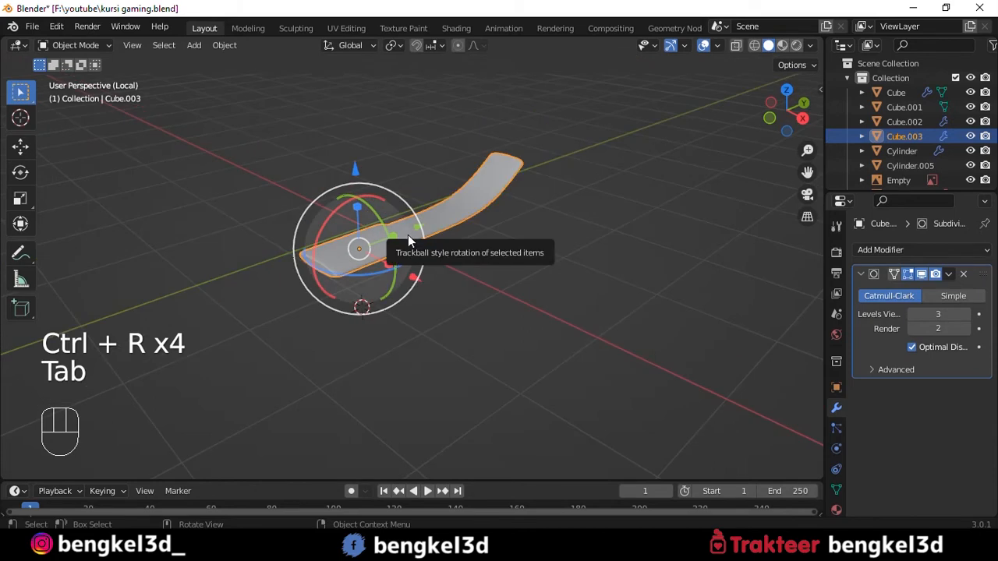
# - Leave local view, scale the bracket to about 0.35 in front view, and move it up under the seat
pyautogui.press('/')
pyautogui.keyDown('alt'); pyautogui.moveTo(409, 232); pyautogui.dragTo(333, 198, button='middle'); pyautogui.keyUp('alt')
pyautogui.moveTo(345, 92); pyautogui.dragTo(350, 313)
pyautogui.click(317, 256)
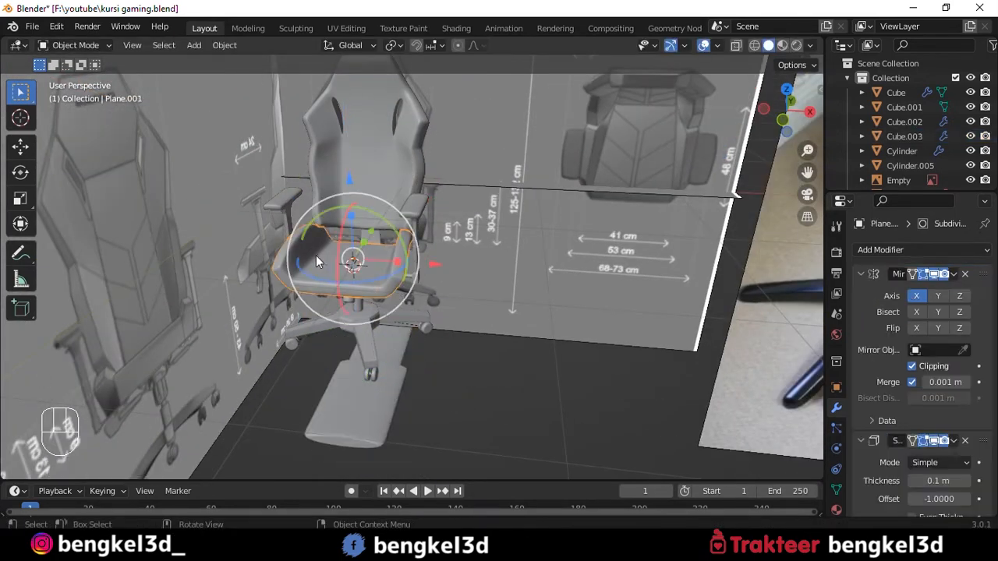
pyautogui.click(374, 149)
pyautogui.scroll(1, 479, 230)
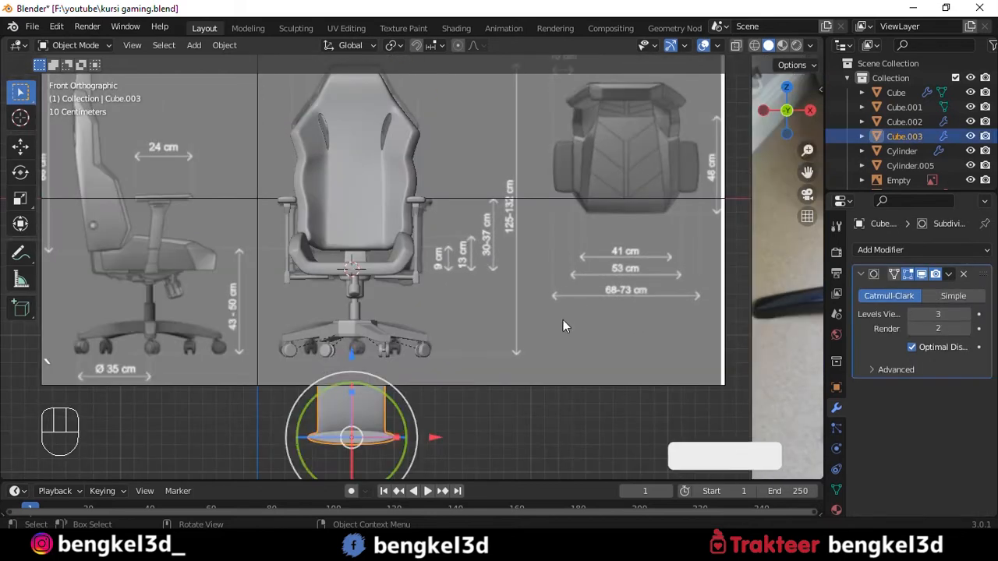
pyautogui.press('s')
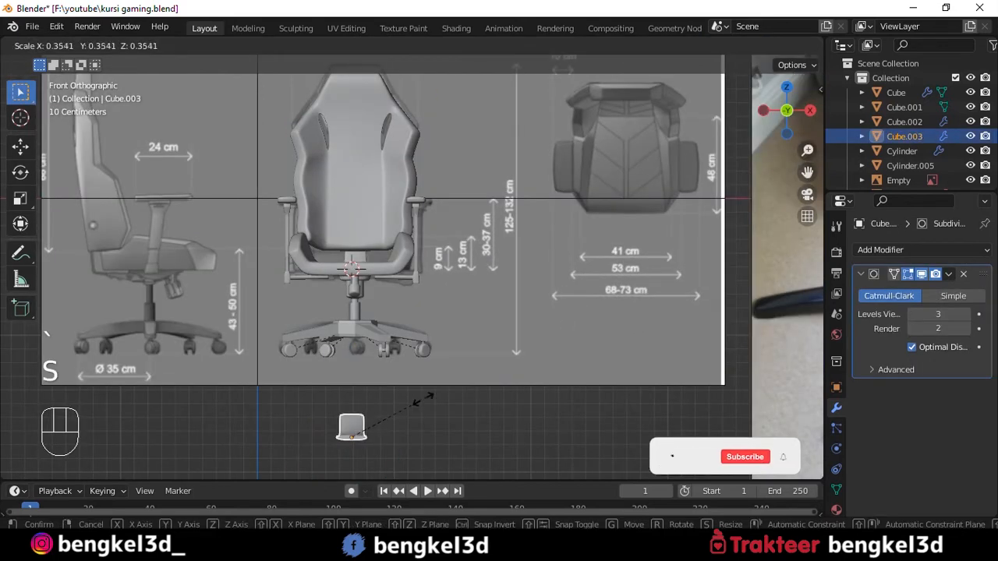
pyautogui.click(398, 415)
pyautogui.press('g')
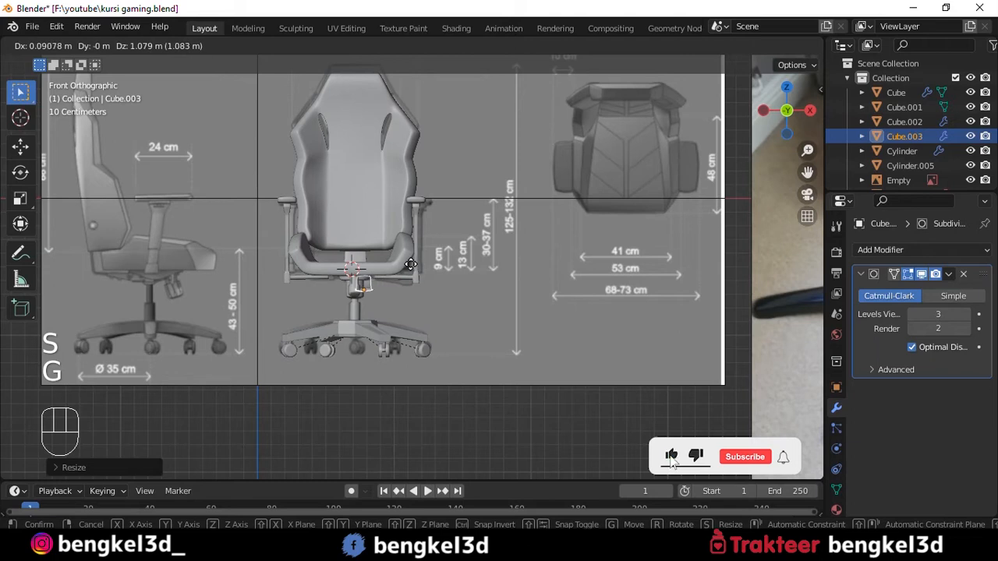
pyautogui.click(414, 267)
# - Select all chair parts without the reference images and isolate them in local view
pyautogui.scroll(6, 415, 268)
pyautogui.keyDown('alt'); pyautogui.moveTo(416, 269); pyautogui.dragTo(446, 189); pyautogui.keyUp('alt')
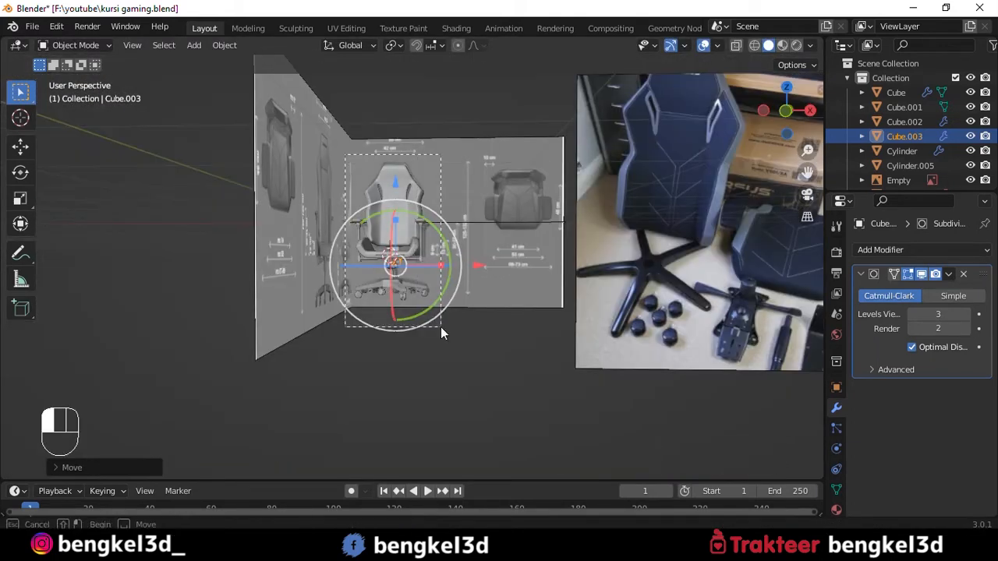
pyautogui.moveTo(441, 327); pyautogui.dragTo(555, 245)
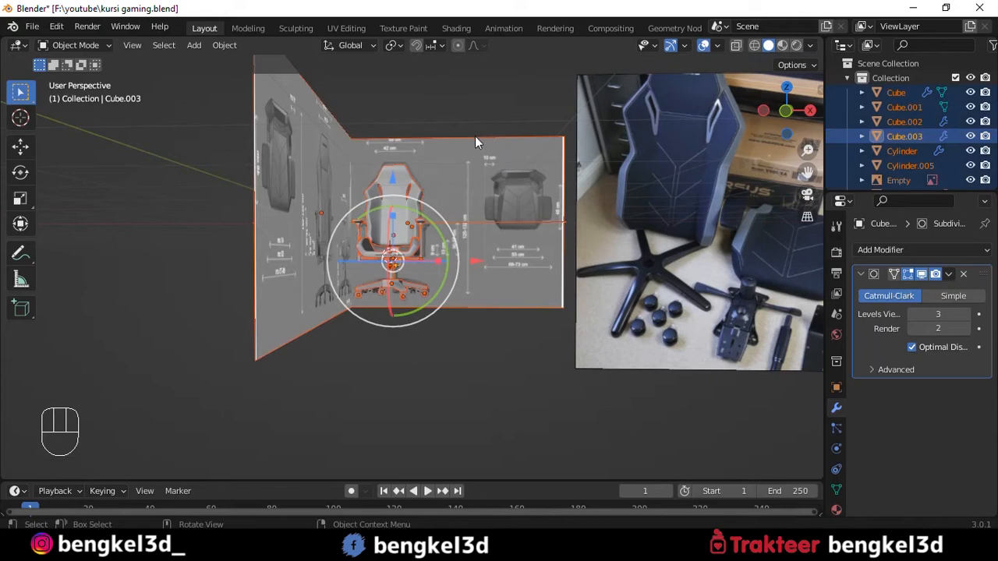
pyautogui.keyDown('ctrl'); pyautogui.moveTo(471, 98); pyautogui.dragTo(550, 231); pyautogui.keyUp('ctrl')
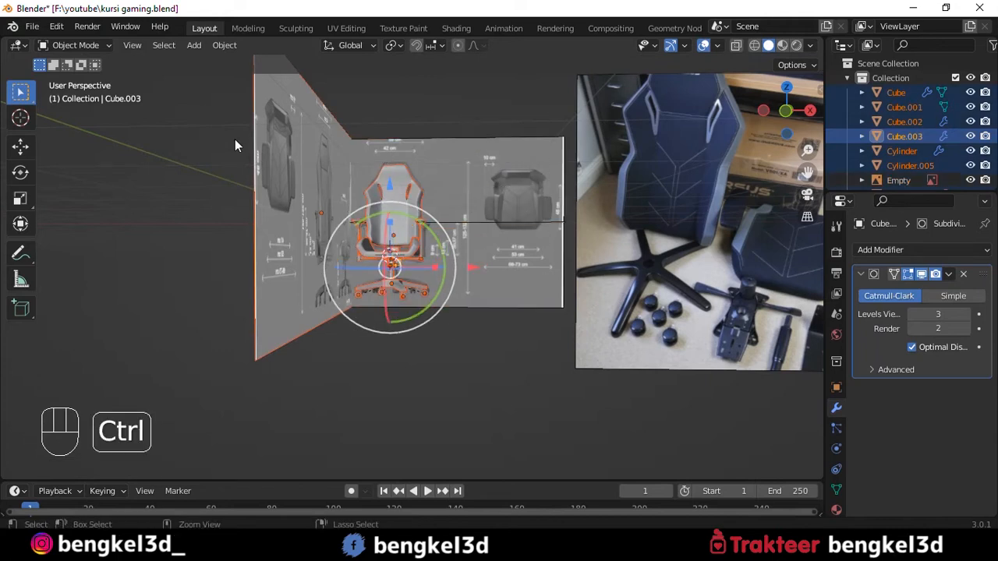
pyautogui.keyDown('ctrl'); pyautogui.moveTo(235, 139); pyautogui.dragTo(313, 228); pyautogui.keyUp('ctrl')
pyautogui.press('/')
pyautogui.scroll(4, 439, 204)
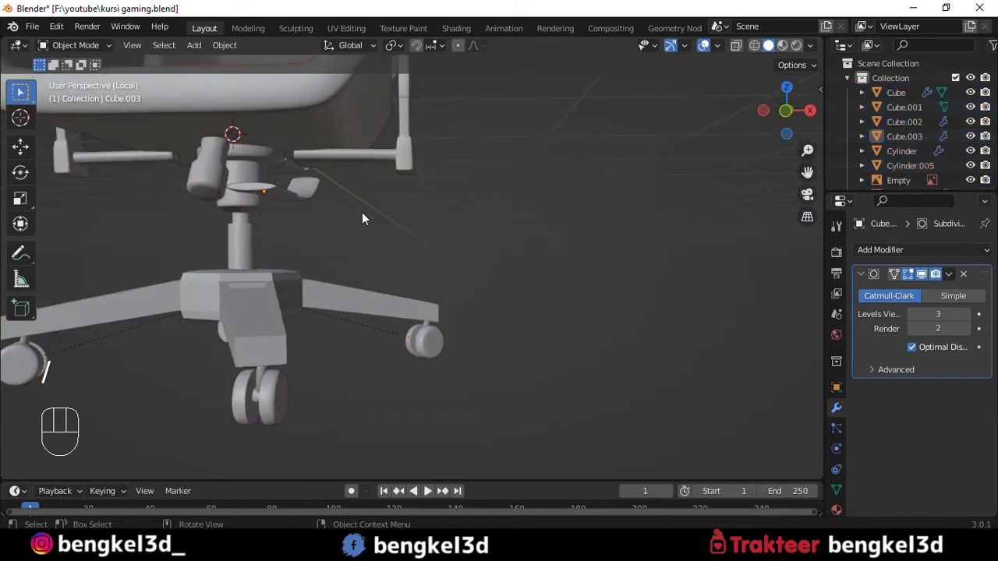
# - Resize the bent bracket and rotate it 180° about the global Z axis
pyautogui.click(315, 192)
pyautogui.keyDown('alt'); pyautogui.moveTo(315, 192); pyautogui.dragTo(349, 175, button='middle'); pyautogui.keyUp('alt')
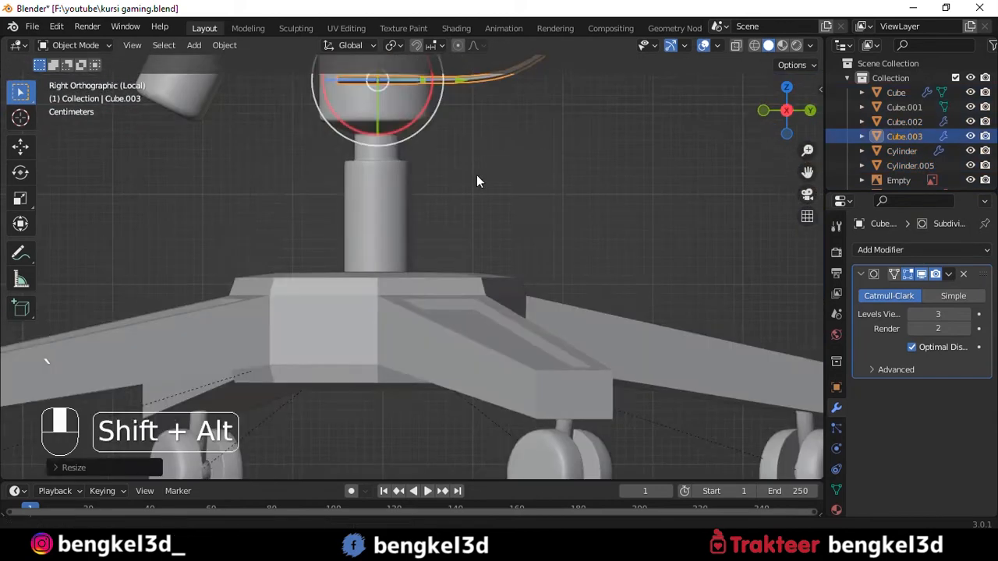
pyautogui.keyDown('alt'); pyautogui.keyDown('shift'); pyautogui.moveTo(491, 142); pyautogui.dragTo(442, 251, button='middle'); pyautogui.keyUp('shift'); pyautogui.keyUp('alt')
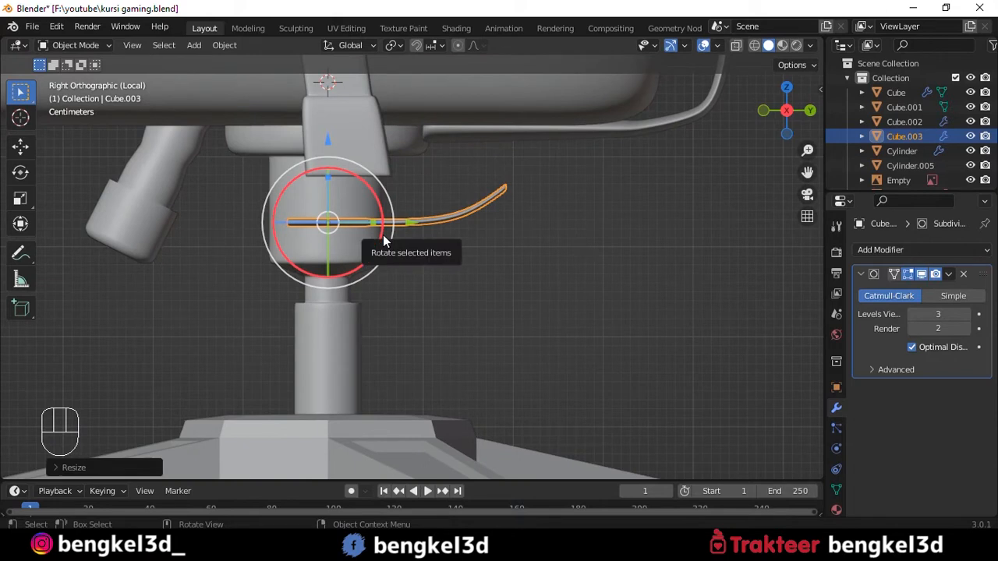
pyautogui.write('rz')
pyautogui.write('180')
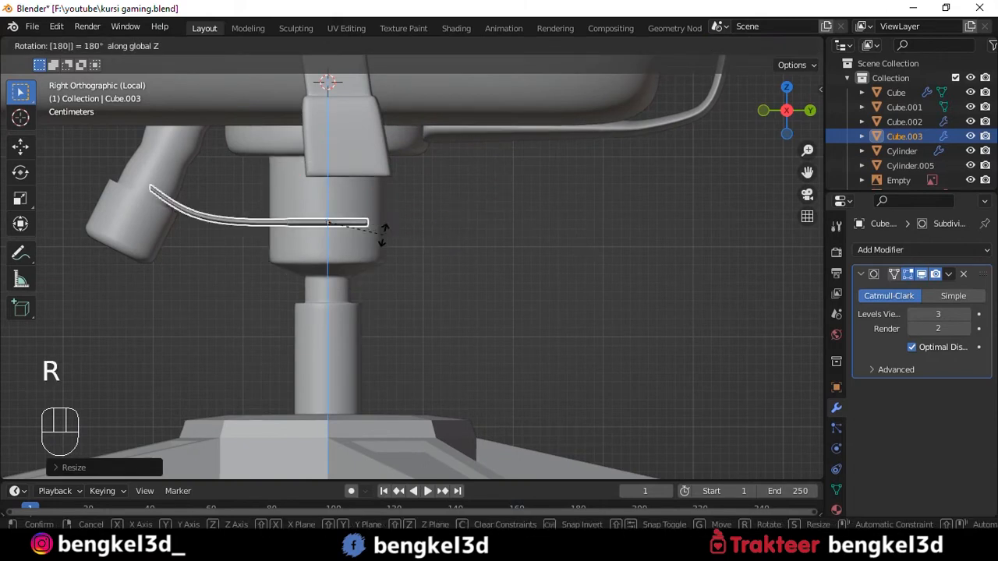
pyautogui.press('Return')
# - Move the bracket up and back so it sits below the seat, beside the backrest support bar
pyautogui.moveTo(417, 222); pyautogui.dragTo(667, 223)
pyautogui.keyDown('shift'); pyautogui.moveTo(582, 201); pyautogui.dragTo(544, 209, button='middle'); pyautogui.keyUp('shift')
pyautogui.moveTo(543, 150); pyautogui.dragTo(542, 102)
pyautogui.moveTo(608, 167); pyautogui.dragTo(574, 155, button='middle')
pyautogui.keyDown('shift'); pyautogui.moveTo(804, 194); pyautogui.dragTo(530, 225, button='middle'); pyautogui.keyUp('shift')
pyautogui.moveTo(421, 219); pyautogui.dragTo(470, 220)
pyautogui.moveTo(483, 234); pyautogui.dragTo(601, 223, button='middle')
pyautogui.moveTo(602, 243); pyautogui.dragTo(618, 251)
pyautogui.click(540, 270)
pyautogui.moveTo(540, 271); pyautogui.dragTo(555, 189, button='middle')
pyautogui.click(478, 247)
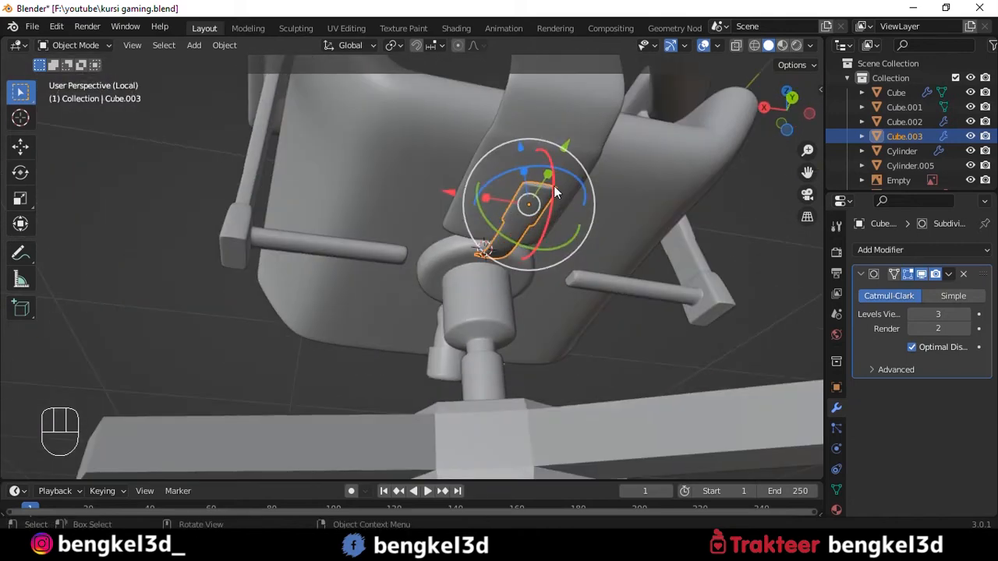
# - Undo the last bracket adjustments and reposition it behind the round mechanism plate under the seat
pyautogui.moveTo(582, 182); pyautogui.dragTo(568, 171)
pyautogui.hotkey('ctrl', 'z')
pyautogui.hotkey('ctrl', 'z')
pyautogui.moveTo(448, 193); pyautogui.dragTo(363, 180)
pyautogui.scroll(3, 435, 185)
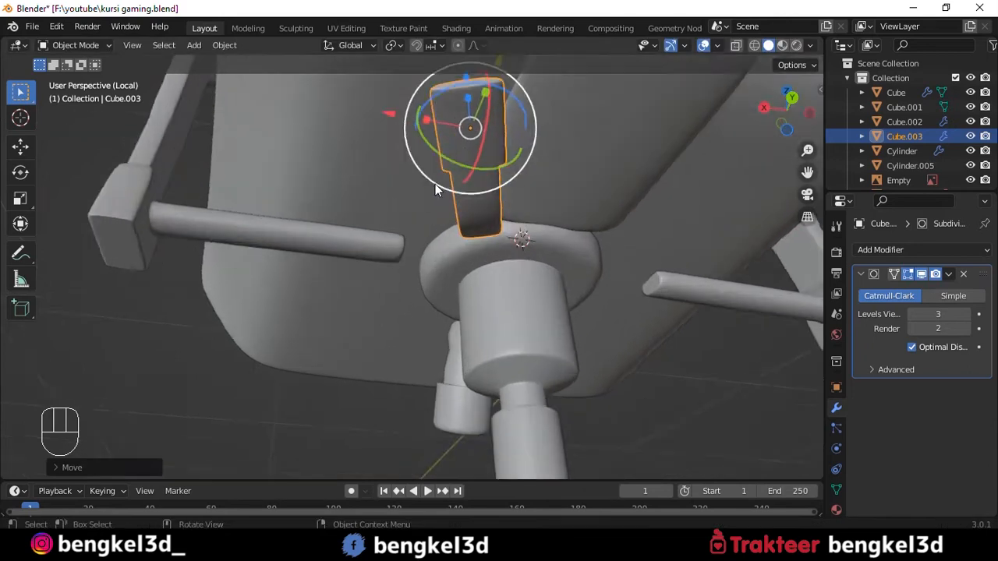
pyautogui.moveTo(435, 186); pyautogui.dragTo(611, 205, button='middle')
pyautogui.press('g')
pyautogui.click(583, 217)
pyautogui.moveTo(539, 289); pyautogui.dragTo(388, 251, button='middle')
pyautogui.click(385, 249)
pyautogui.click(413, 304)
pyautogui.scroll(-3, 421, 303)
pyautogui.moveTo(421, 302); pyautogui.dragTo(413, 214, button='middle')
pyautogui.scroll(-4, 410, 211)
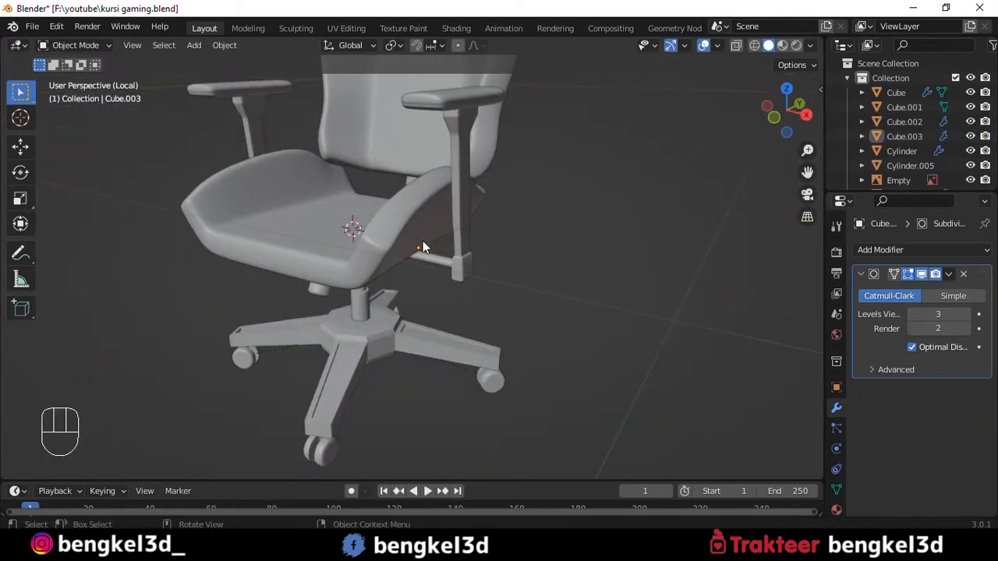
# - Leave local view, select the backrest, and apply its Mirror modifier
pyautogui.scroll(3, 422, 242)
pyautogui.press('KP_Divide')
pyautogui.scroll(3, 415, 250)
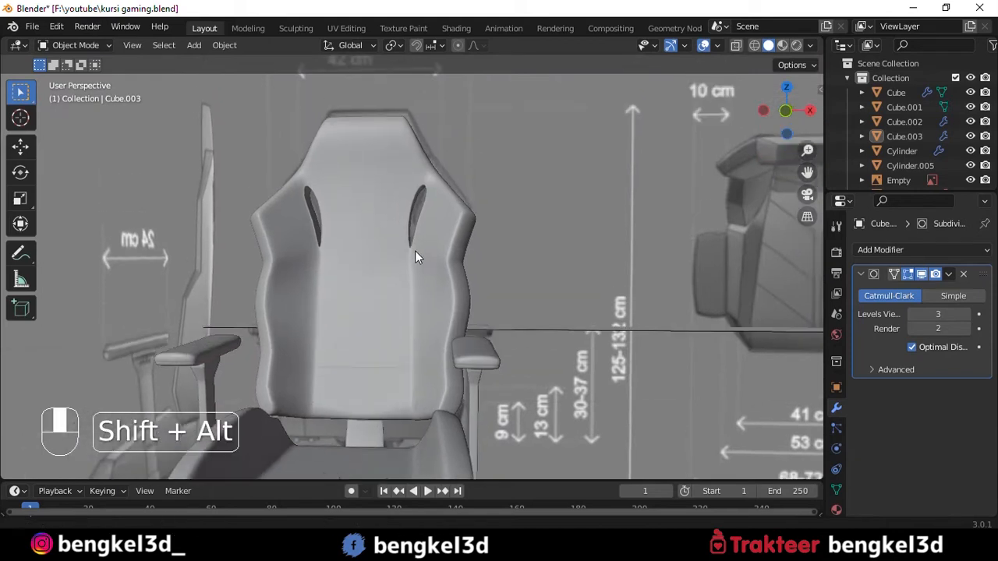
pyautogui.click(398, 206)
pyautogui.press('Tab')
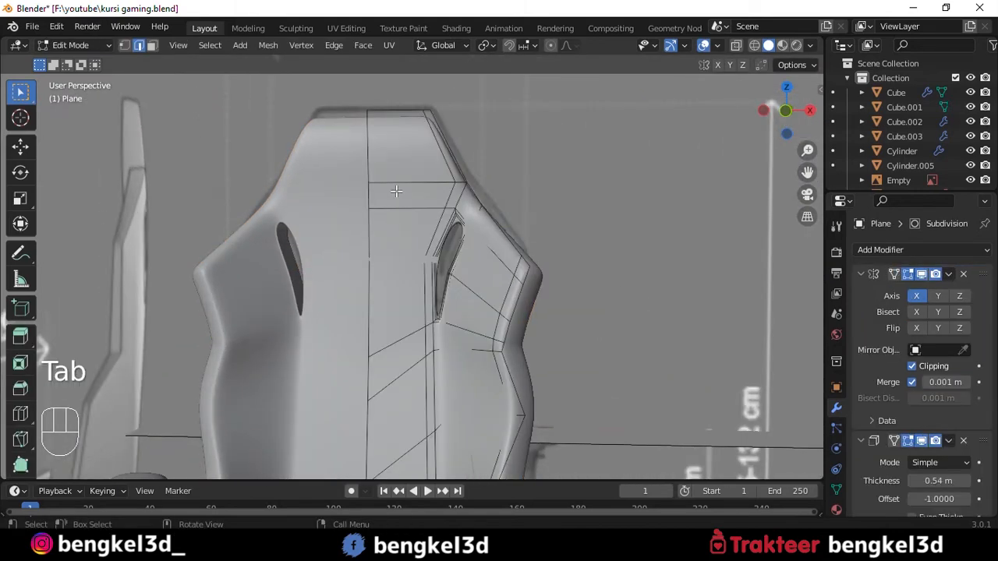
pyautogui.press('Tab')
pyautogui.scroll(-2, 406, 198)
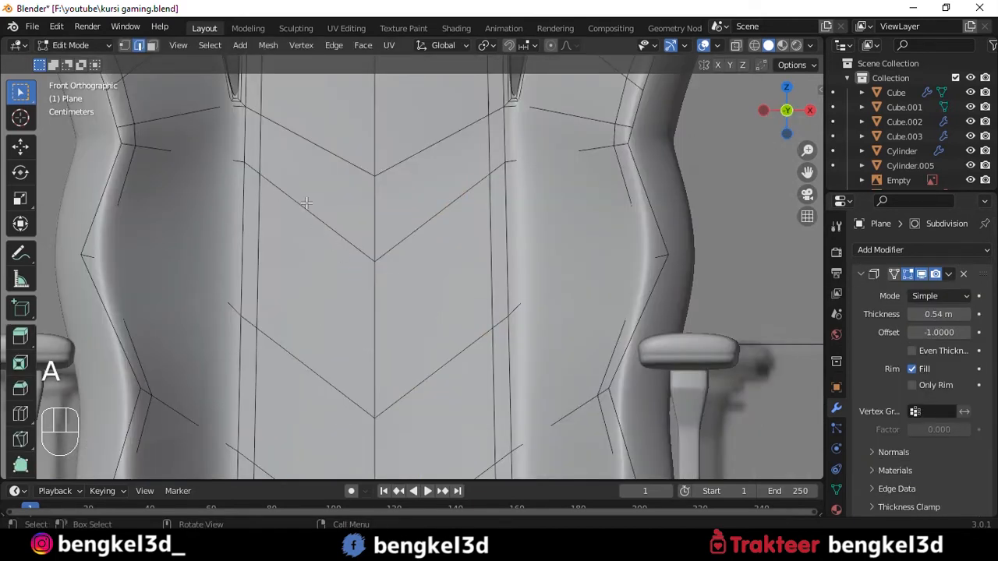
# - Select the three V-shaped edge pairs across the backrest's centre panel and bevel them into narrow strips
pyautogui.keyDown('shift'); pyautogui.click(297, 198); pyautogui.keyUp('shift')
pyautogui.keyDown('shift'); pyautogui.click(440, 223); pyautogui.keyUp('shift')
pyautogui.keyDown('shift'); pyautogui.click(304, 376); pyautogui.keyUp('shift')
pyautogui.keyDown('shift'); pyautogui.click(443, 416); pyautogui.keyUp('shift')
pyautogui.keyDown('shift'); pyautogui.moveTo(443, 416); pyautogui.dragTo(429, 257, button='middle'); pyautogui.keyUp('shift')
pyautogui.keyDown('shift'); pyautogui.click(321, 350); pyautogui.keyUp('shift')
pyautogui.keyDown('shift'); pyautogui.click(400, 350); pyautogui.keyUp('shift')
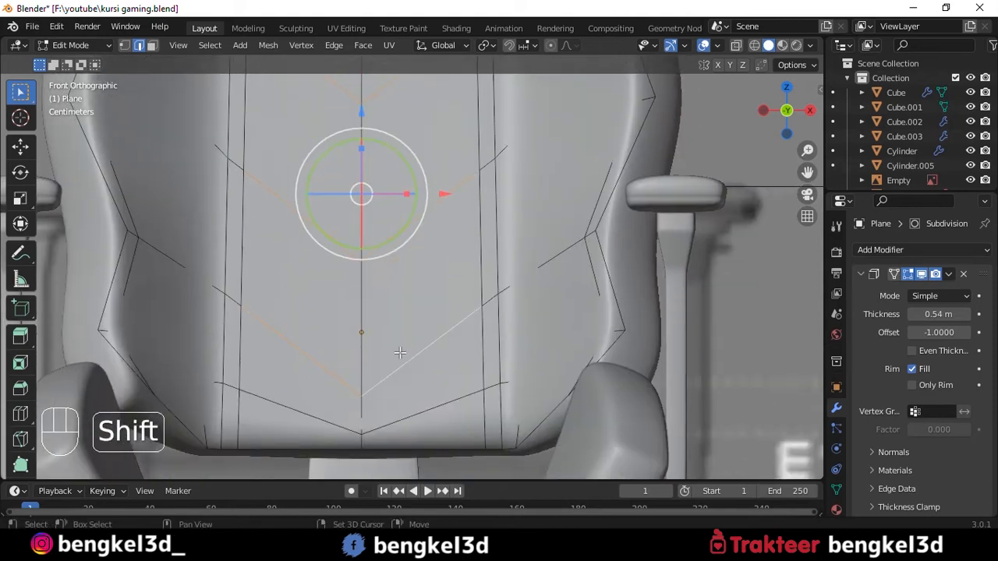
pyautogui.hotkey('alt', 'z')
pyautogui.scroll(-2, 421, 299)
pyautogui.hotkey('alt', 'z')
pyautogui.scroll(1, 463, 290)
pyautogui.hotkey('ctrl', 'b')
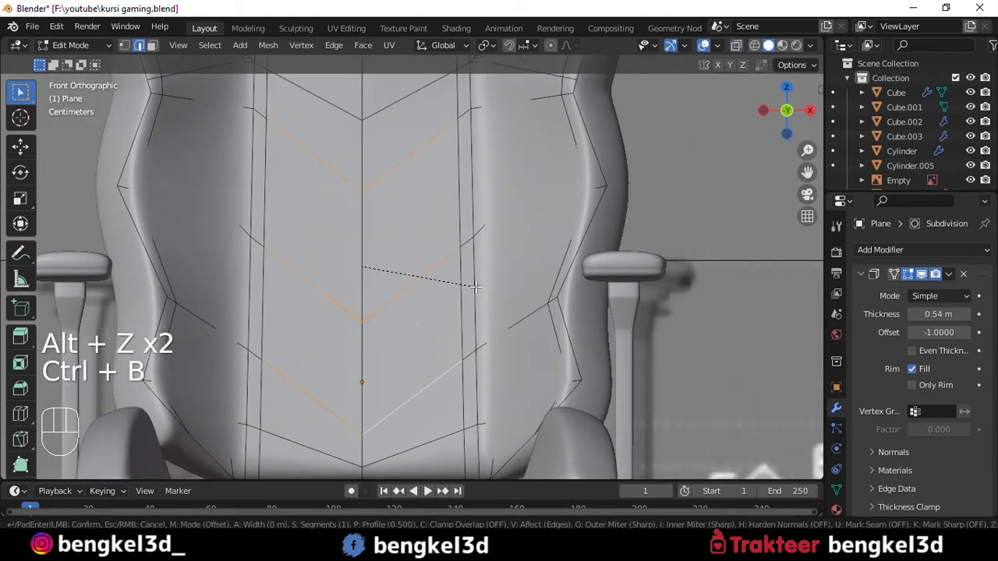
pyautogui.click(479, 287)
# - Extrude the bevelled chevron strips slightly inward to form seam grooves in the backrest
pyautogui.moveTo(479, 287); pyautogui.dragTo(472, 224, button='middle')
pyautogui.press('e')
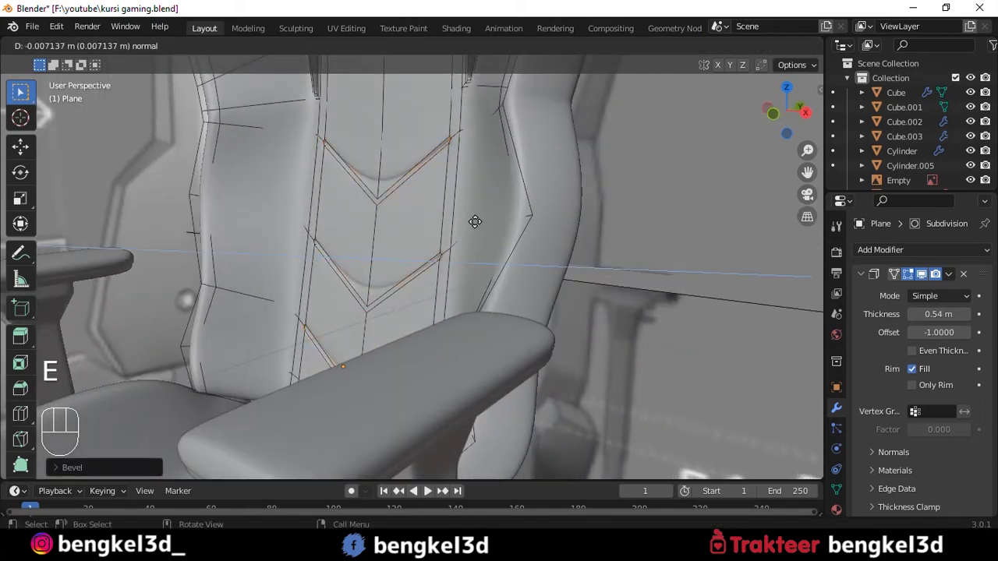
pyautogui.press('Tab')
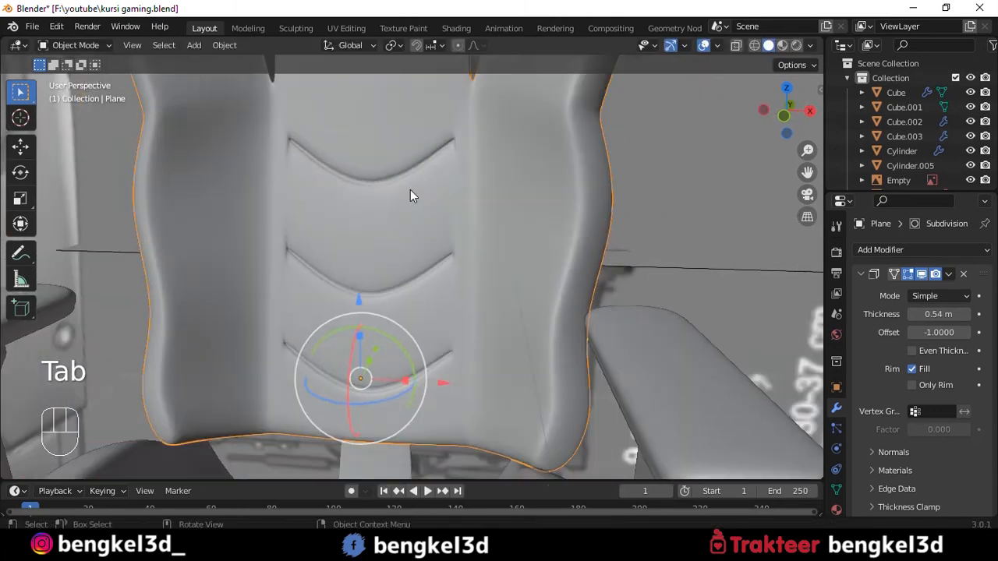
# - Examine the grooved backrest from several angles and compare the chair with the front reference image
pyautogui.scroll(2, 410, 190)
pyautogui.scroll(-2, 410, 190)
pyautogui.scroll(-5, 411, 189)
pyautogui.keyDown('shift'); pyautogui.moveTo(420, 226); pyautogui.dragTo(425, 182, button='middle'); pyautogui.keyUp('shift')
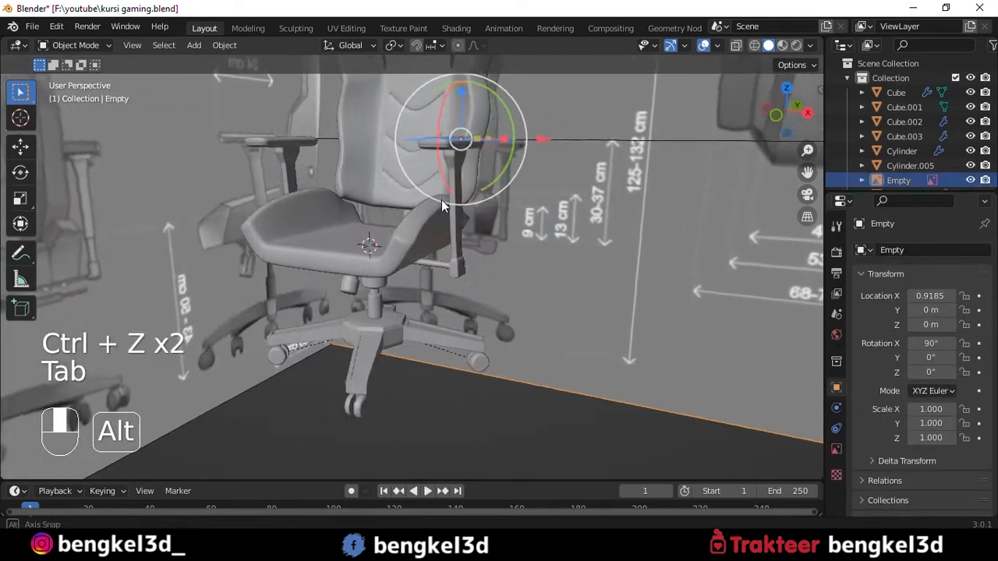
pyautogui.keyDown('alt'); pyautogui.moveTo(442, 199); pyautogui.dragTo(468, 231, button='middle'); pyautogui.keyUp('alt')
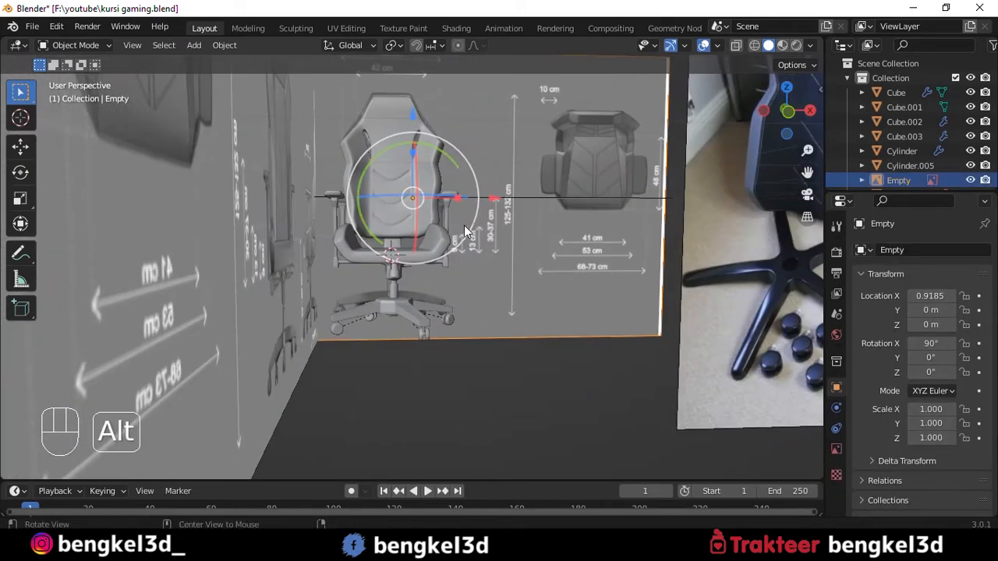
pyautogui.keyDown('alt'); pyautogui.moveTo(468, 226); pyautogui.dragTo(441, 206); pyautogui.keyUp('alt')
pyautogui.scroll(3, 457, 154)
pyautogui.keyDown('alt'); pyautogui.keyDown('shift'); pyautogui.moveTo(458, 149); pyautogui.dragTo(476, 297); pyautogui.keyUp('shift'); pyautogui.keyUp('alt')
pyautogui.scroll(1, 454, 187)
pyautogui.scroll(1, 455, 188)
pyautogui.scroll(-2, 456, 184)
pyautogui.press('`')
pyautogui.keyDown('alt'); pyautogui.keyDown('shift'); pyautogui.moveTo(552, 157); pyautogui.dragTo(500, 156); pyautogui.keyUp('shift'); pyautogui.keyUp('alt')
pyautogui.scroll(3, 343, 168)
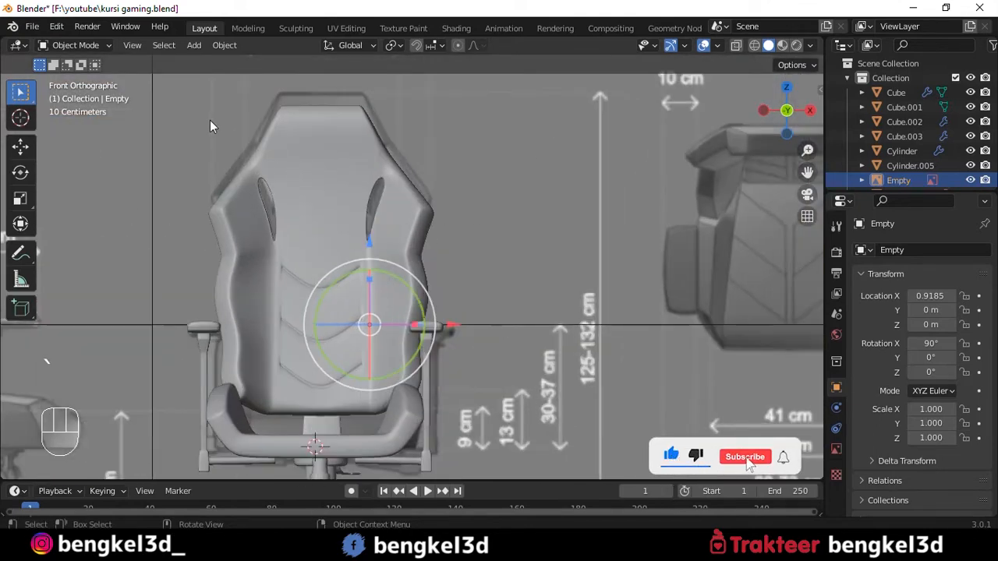
# - Invert the selection from the reference images to the chair parts and isolate the chair in local view
pyautogui.scroll(-1, 406, 193)
pyautogui.scroll(-3, 400, 185)
pyautogui.hotkey('ctrl', 'i')
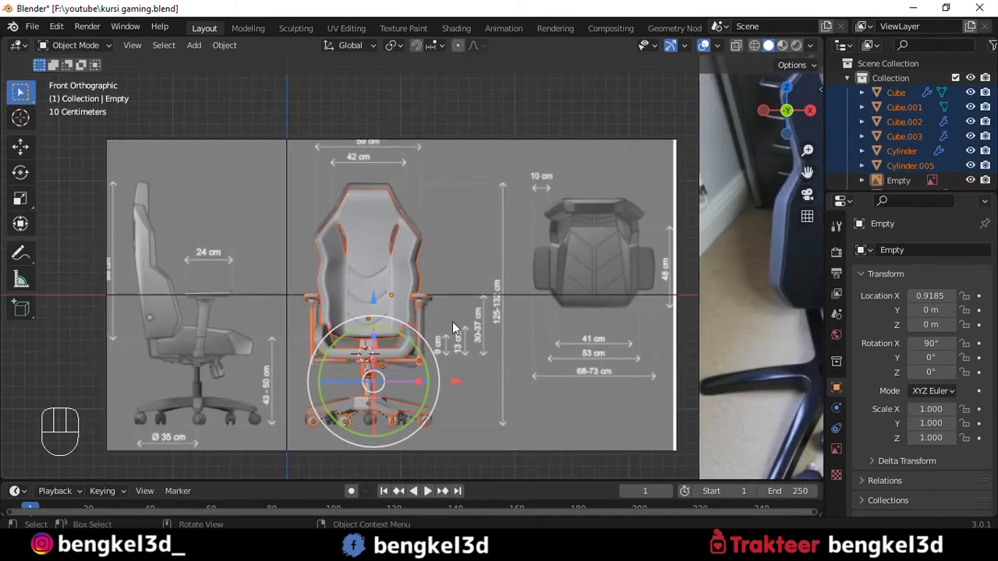
pyautogui.press('KP_Divide')
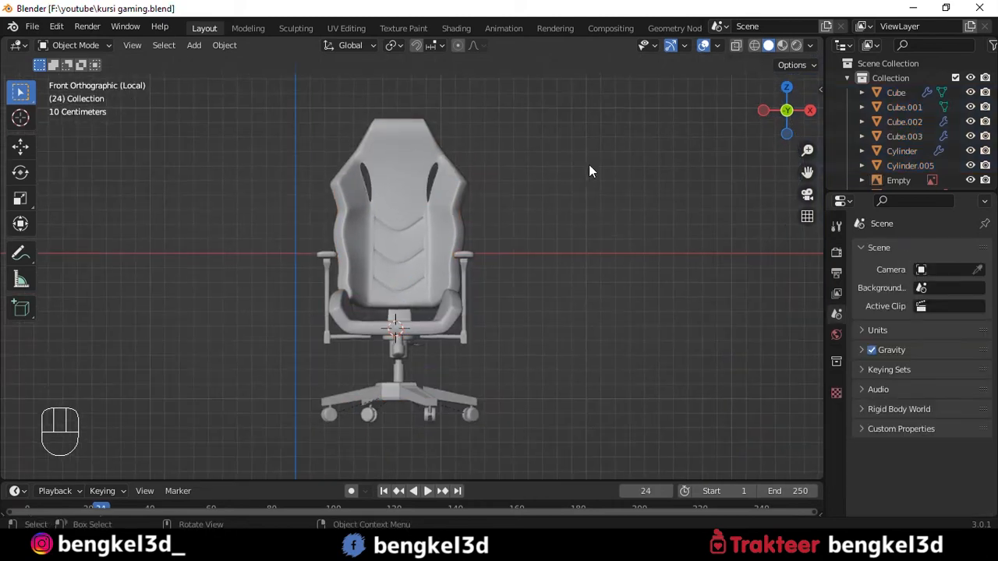
# - Add a cube mesh at the seat and scale it uniformly to 0.301
pyautogui.keyDown('shift'); pyautogui.moveTo(575, 177); pyautogui.dragTo(498, 166, button='middle'); pyautogui.keyUp('shift')
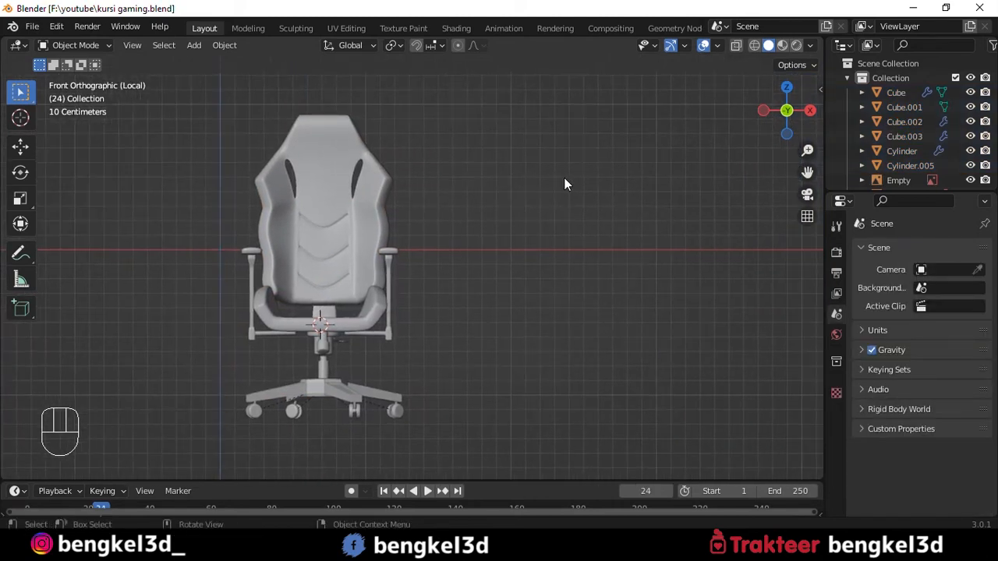
pyautogui.hotkey('shift', 'a')
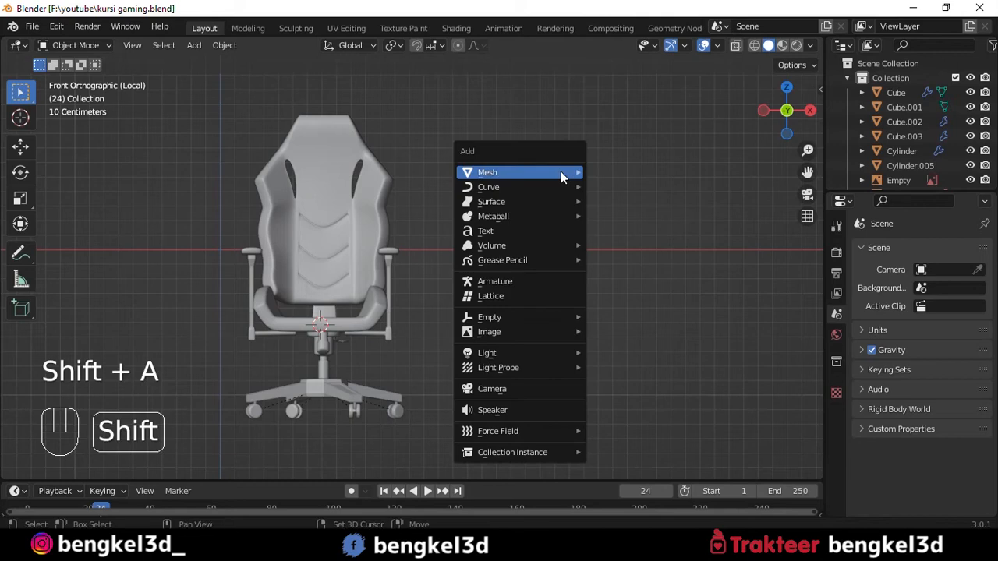
pyautogui.moveTo(560, 172)
pyautogui.click(613, 192)
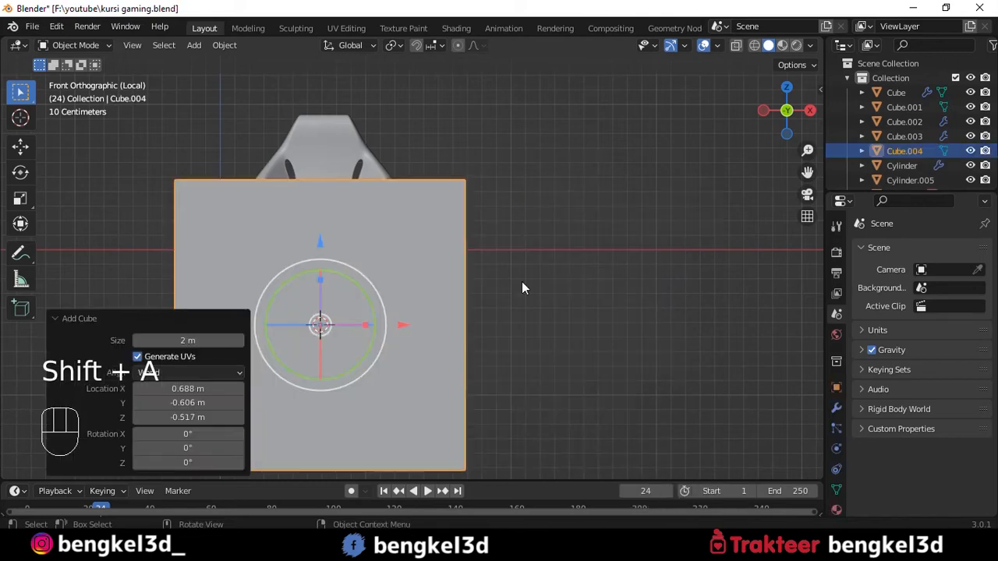
pyautogui.press('s')
pyautogui.click(371, 288)
pyautogui.keyDown('shift'); pyautogui.moveTo(370, 288); pyautogui.dragTo(472, 258, button='middle'); pyautogui.keyUp('shift')
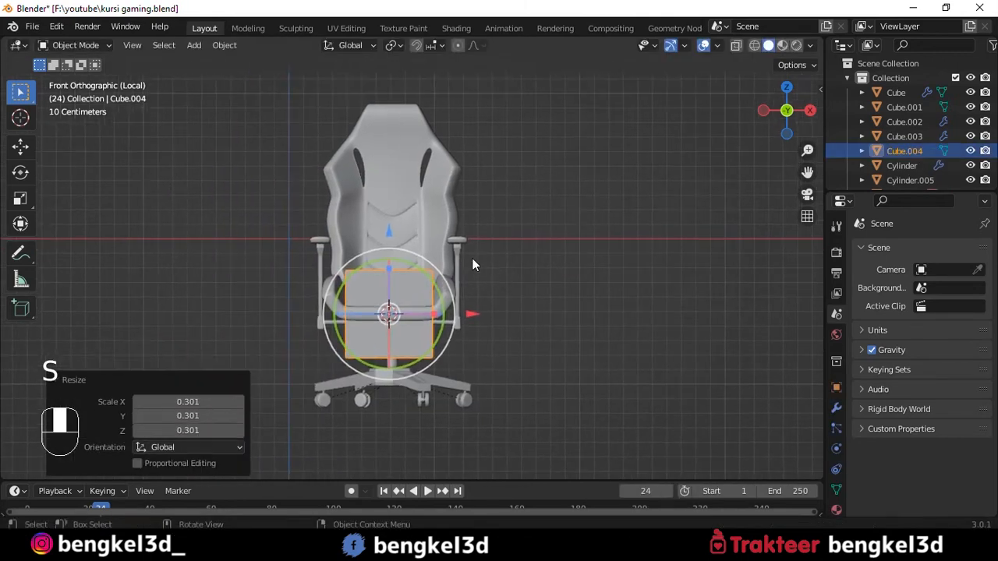
# - Raise the cube in front of the backrest and flatten it into a wide cushion block, scaling its depth to 0.227
pyautogui.moveTo(388, 235); pyautogui.dragTo(389, 128)
pyautogui.scroll(4, 466, 213)
pyautogui.keyDown('shift'); pyautogui.moveTo(466, 213); pyautogui.dragTo(515, 300, button='middle'); pyautogui.keyUp('shift')
pyautogui.press('s')
pyautogui.click(497, 223)
pyautogui.moveTo(498, 223); pyautogui.dragTo(507, 223)
pyautogui.moveTo(425, 180); pyautogui.dragTo(425, 198)
pyautogui.moveTo(426, 199); pyautogui.dragTo(464, 273, button='middle')
pyautogui.moveTo(404, 210); pyautogui.dragTo(421, 233)
pyautogui.keyDown('alt'); pyautogui.moveTo(589, 252); pyautogui.dragTo(552, 153, button='middle'); pyautogui.keyUp('alt')
# - Subdivide all faces of the cushion block in Edit Mode with a high number of cuts, making a dense grid
pyautogui.press('`')
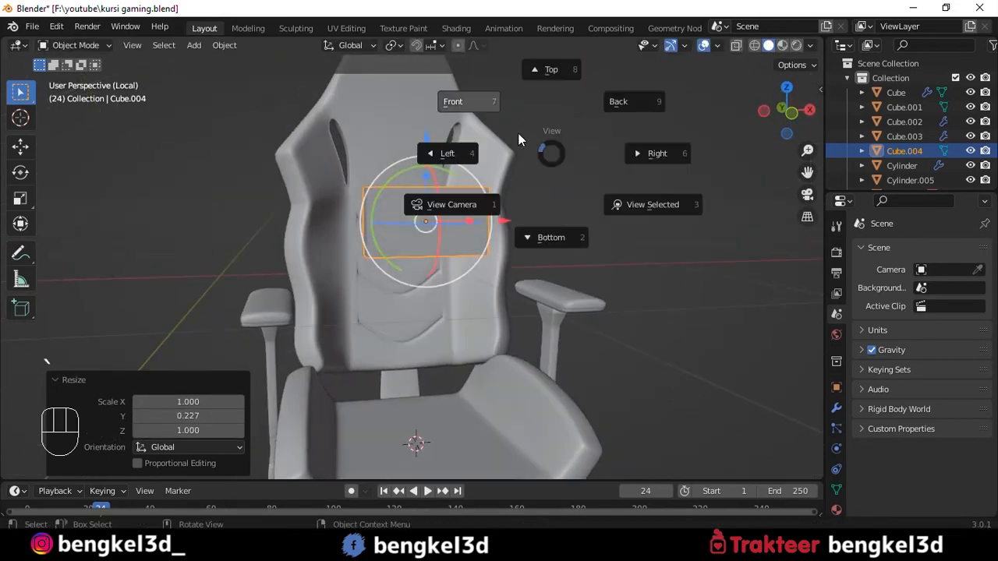
pyautogui.click(517, 132)
pyautogui.scroll(3, 558, 219)
pyautogui.press('Tab')
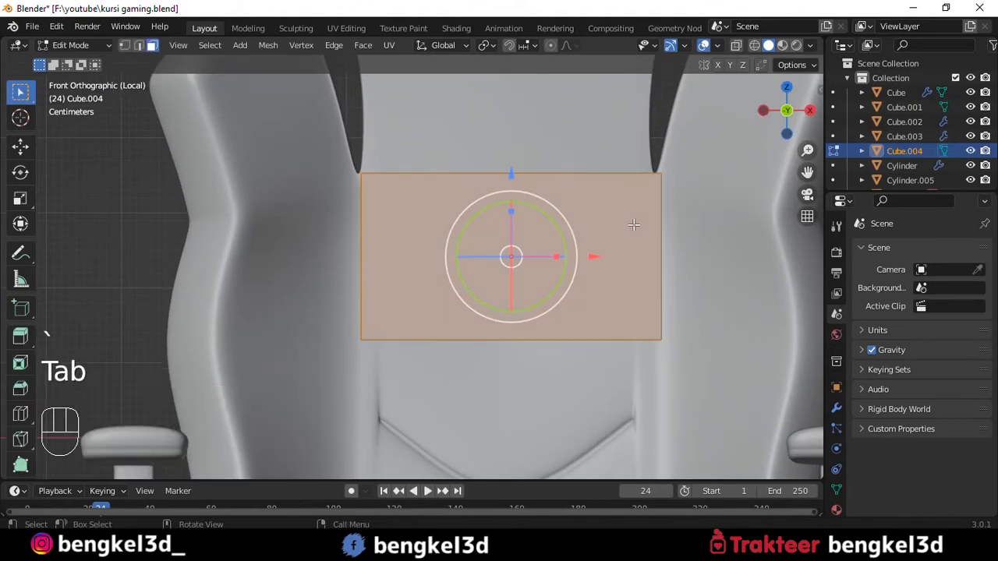
pyautogui.rightClick(507, 171)
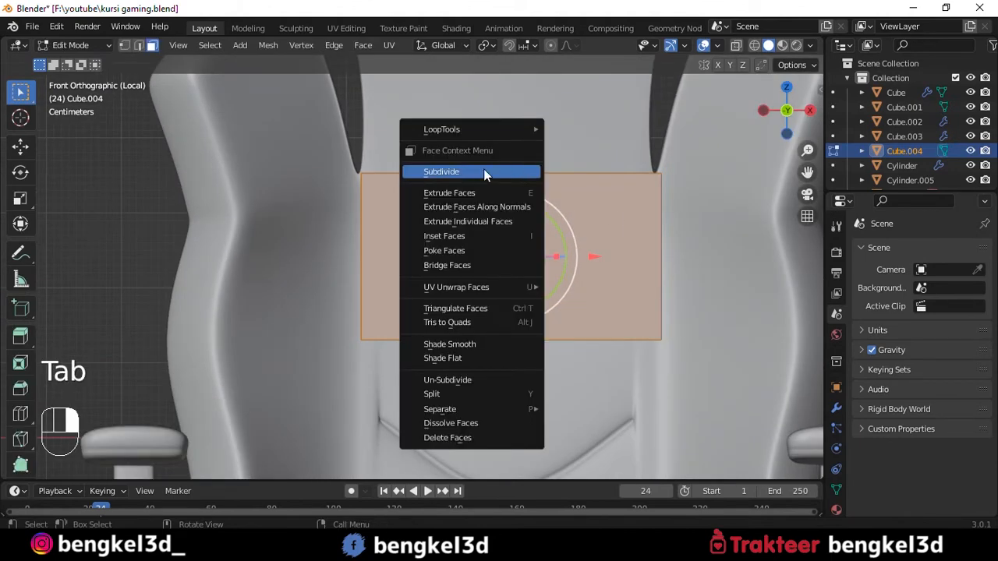
pyautogui.click(432, 171)
pyautogui.moveTo(165, 367); pyautogui.dragTo(165, 367)
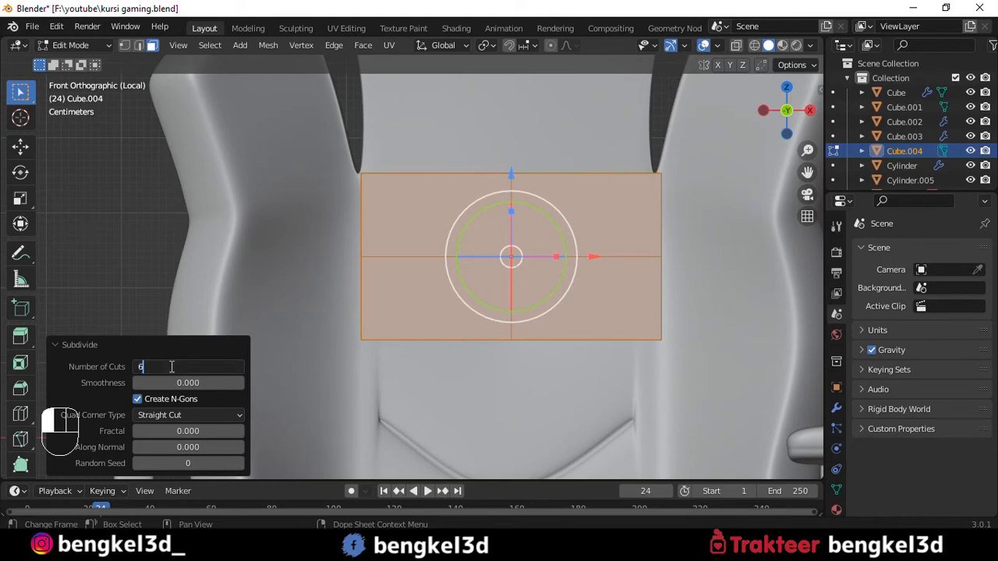
pyautogui.write('6')
pyautogui.press('Return')
pyautogui.keyDown('shift'); pyautogui.moveTo(627, 286); pyautogui.dragTo(494, 286, button='middle'); pyautogui.keyUp('shift')
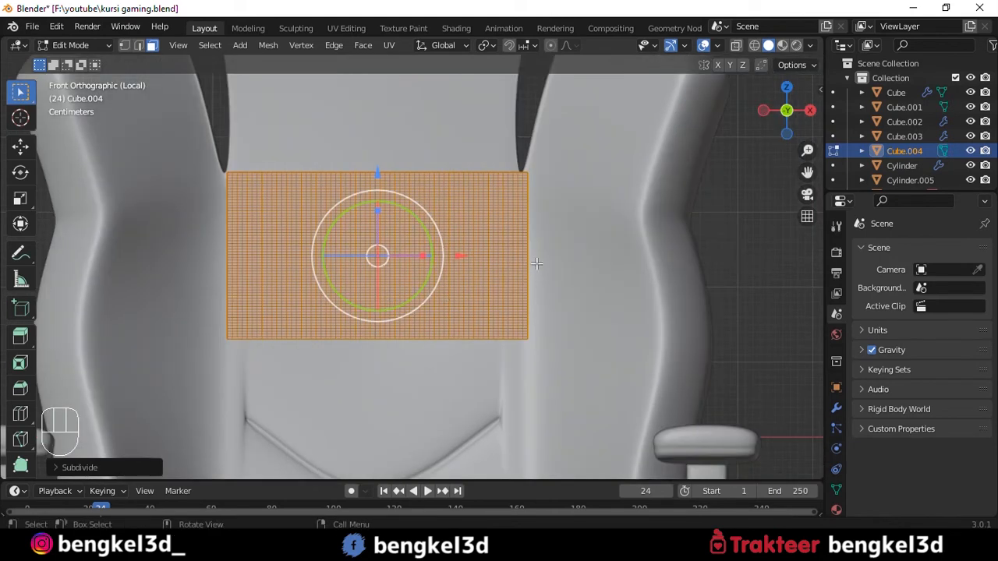
# - Give the cushion block cloth physics and enable pressure with a value of 8
pyautogui.press('Tab')
pyautogui.click(836, 443)
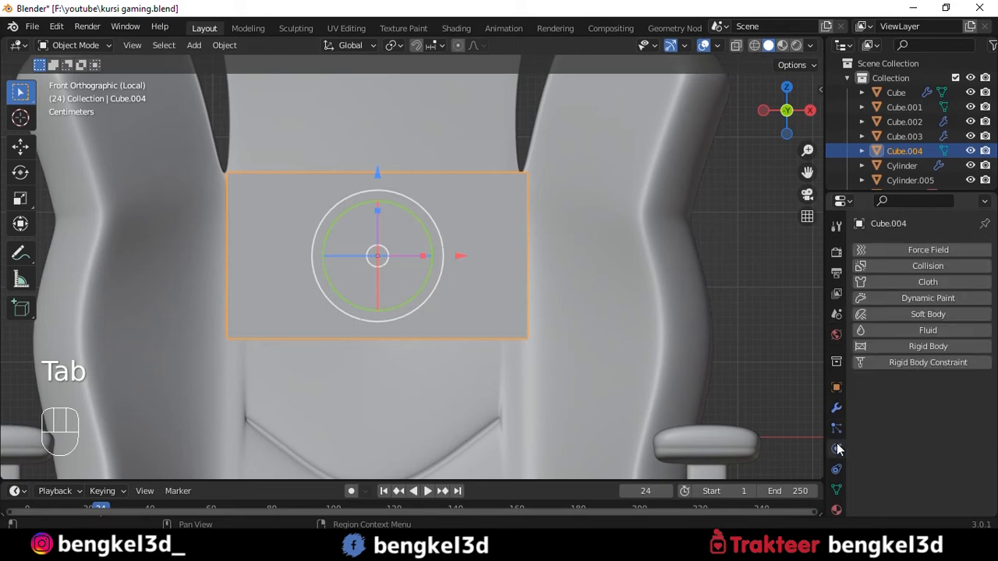
pyautogui.click(920, 282)
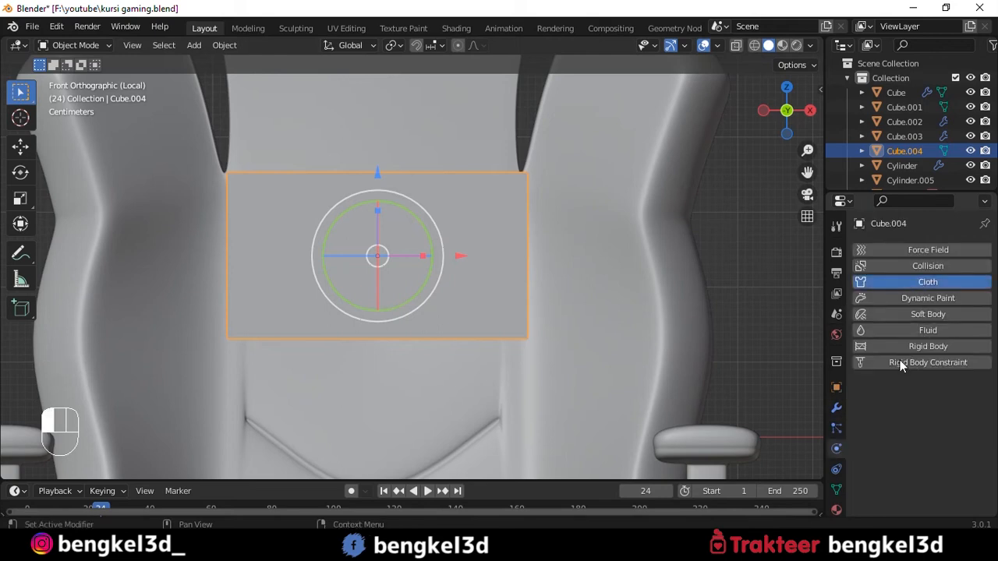
pyautogui.scroll(3, 888, 319)
pyautogui.click(882, 283)
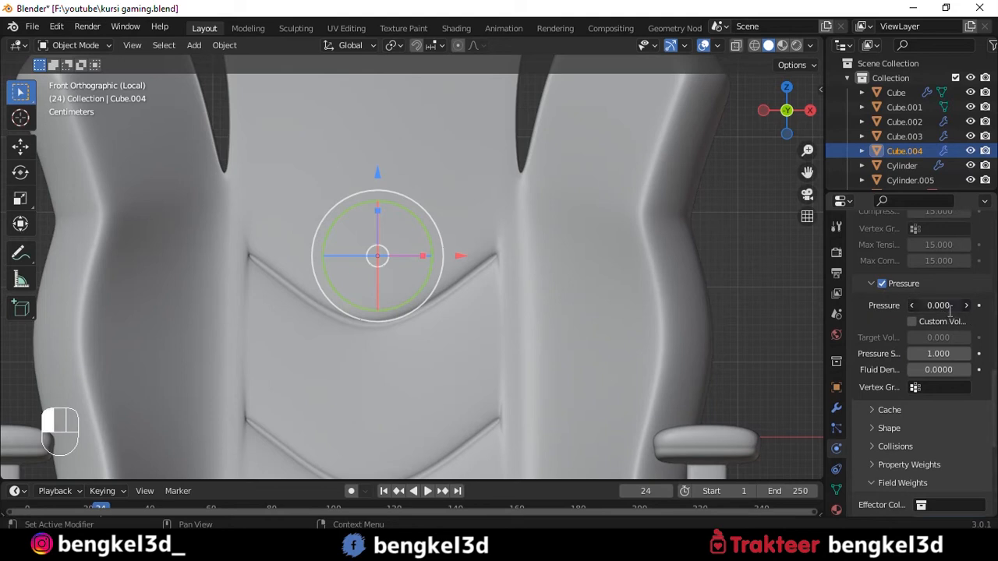
pyautogui.click(950, 311)
pyautogui.write('8')
pyautogui.press('Return')
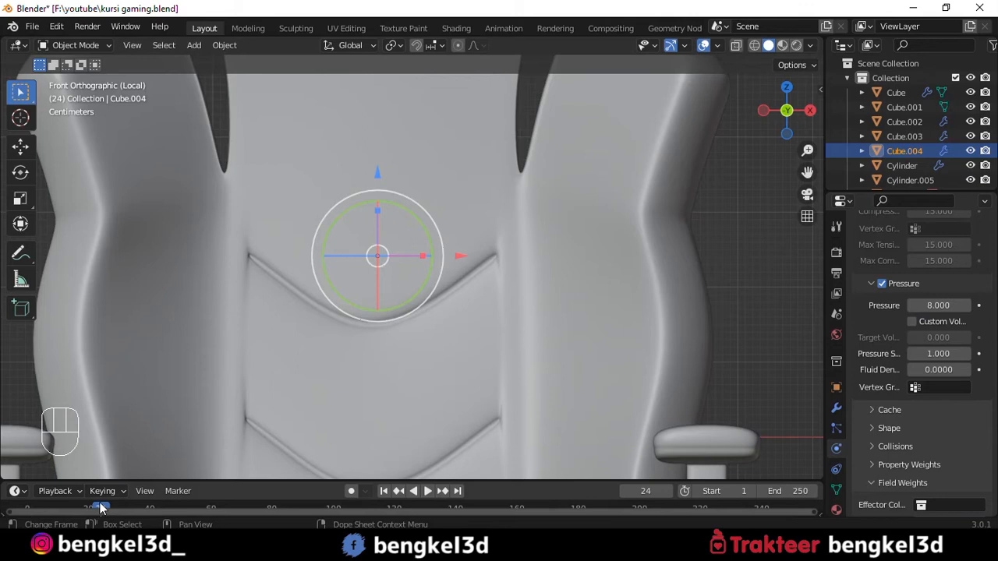
# - Set the cloth's gravity weight to 0 and run the simulation from frame 1 to frame 30 to inflate the cushion
pyautogui.moveTo(140, 479); pyautogui.dragTo(133, 450)
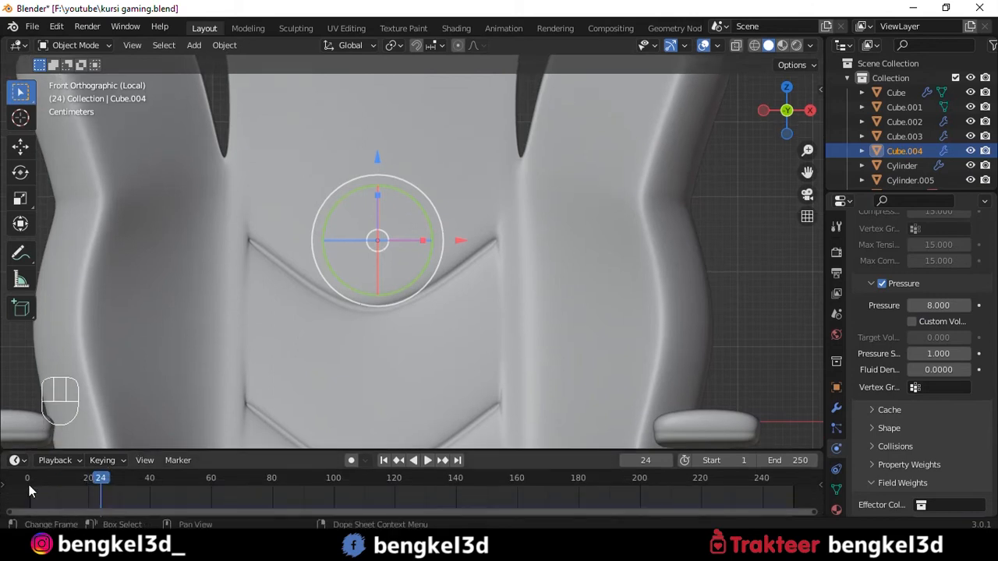
pyautogui.click(384, 460)
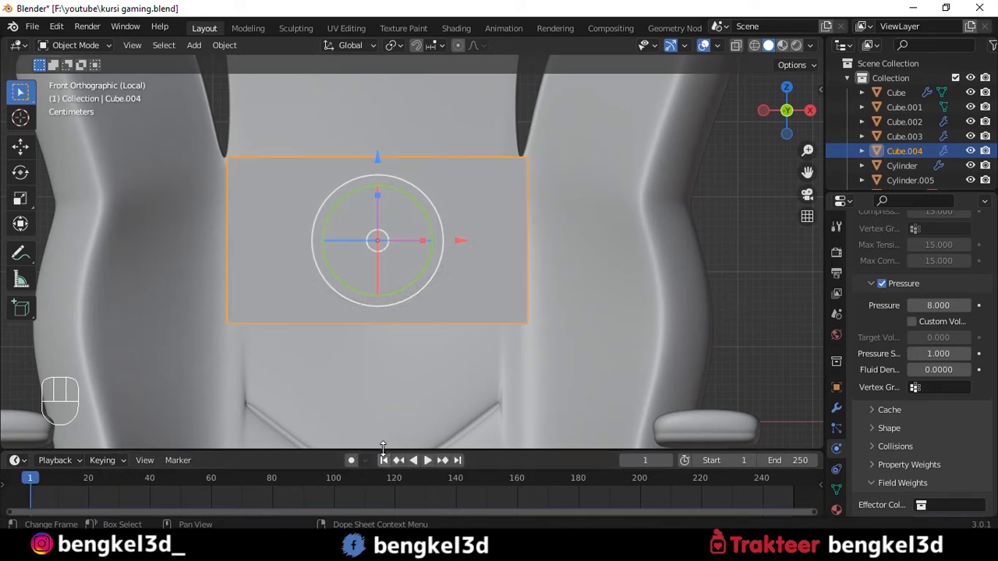
pyautogui.scroll(-5, 948, 320)
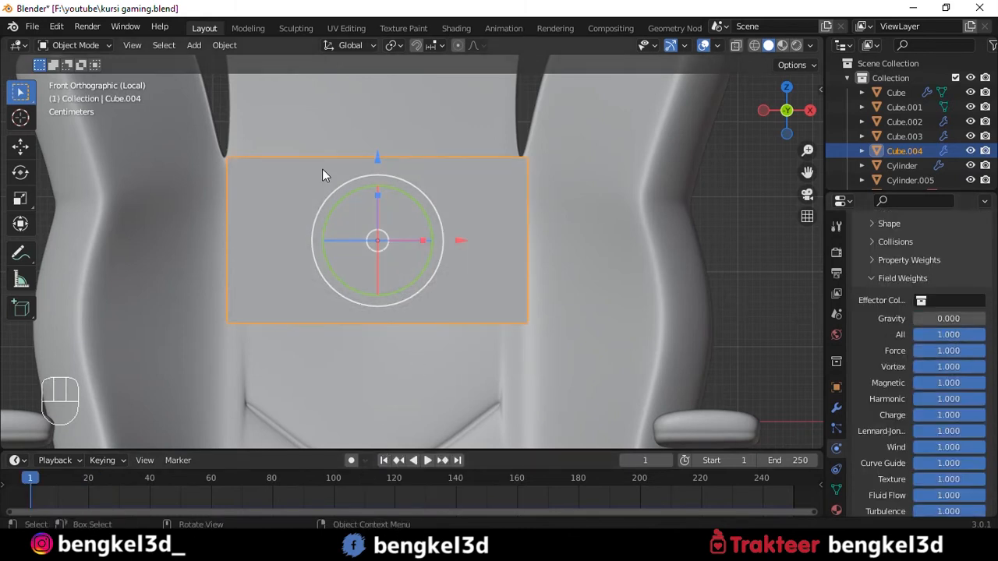
pyautogui.press('space')
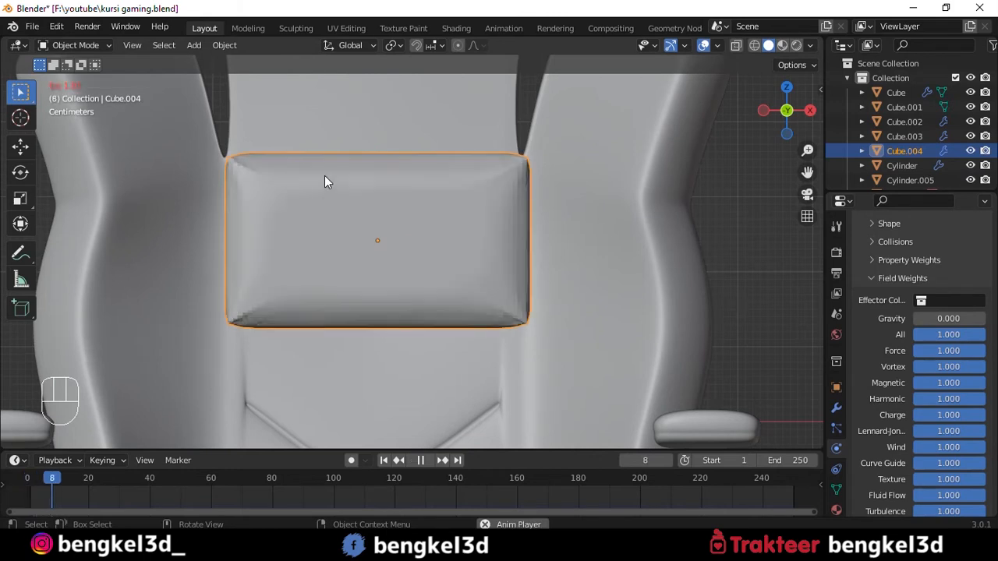
pyautogui.press('space')
# - Shade the inflated cushion smooth and apply its Cloth modifier
pyautogui.moveTo(324, 176)
pyautogui.mouseDown(button='middle')
pyautogui.moveTo(431, 168)
pyautogui.moveTo(526, 201)
pyautogui.moveTo(568, 173)
pyautogui.moveTo(448, 217)
pyautogui.moveTo(388, 176)
pyautogui.moveTo(473, 181)
pyautogui.moveTo(341, 176)
pyautogui.mouseUp(button='middle')
pyautogui.rightClick(396, 162)
pyautogui.click(388, 162)
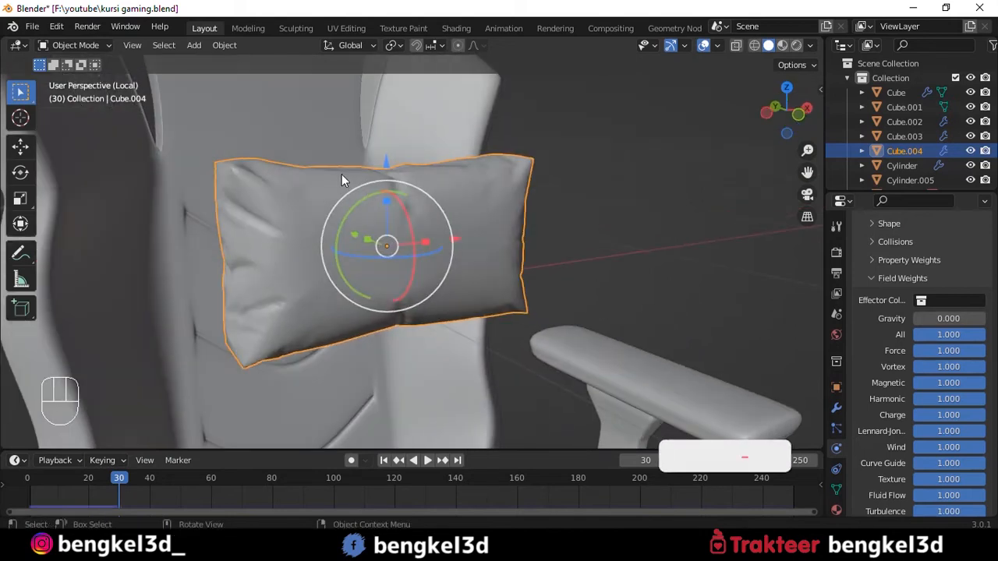
pyautogui.click(837, 408)
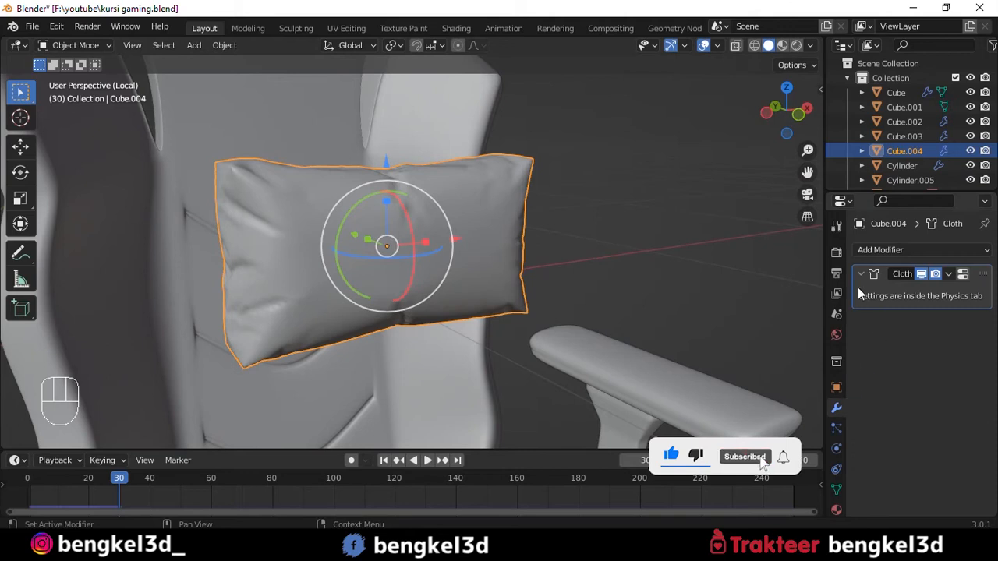
pyautogui.hotkey('ctrl', 'a')
# - Rescale the cushion slightly to adjust its proportions in front of the backrest
pyautogui.keyDown('alt'); pyautogui.moveTo(670, 265); pyautogui.dragTo(703, 314, button='middle'); pyautogui.keyUp('alt')
pyautogui.moveTo(374, 262); pyautogui.dragTo(382, 264)
pyautogui.press('`')
pyautogui.moveTo(382, 264); pyautogui.dragTo(439, 249, button='middle')
pyautogui.scroll(3, 444, 247)
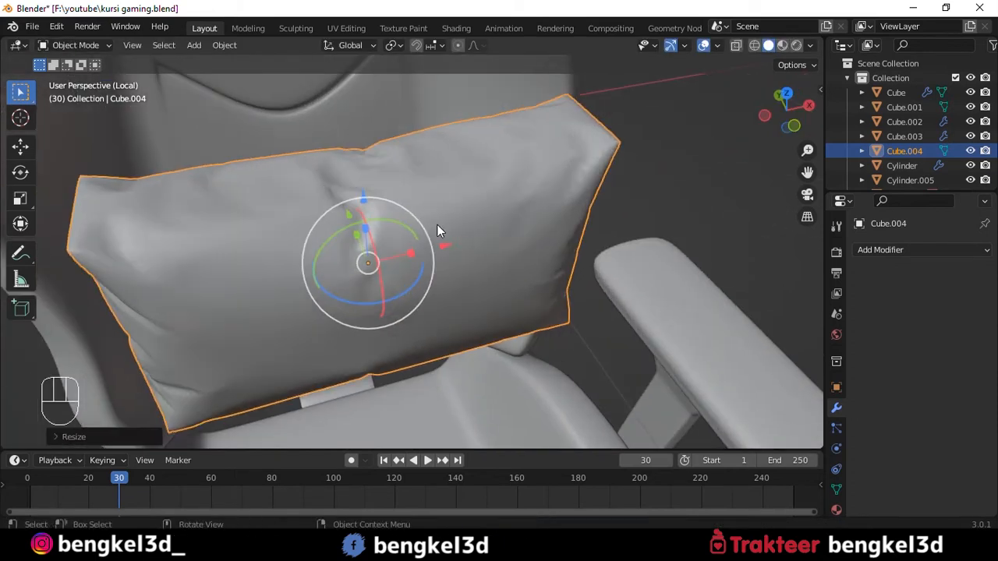
# - Select the vertical vertex loop running around the middle of the cushion in Edit Mode
pyautogui.press('Tab')
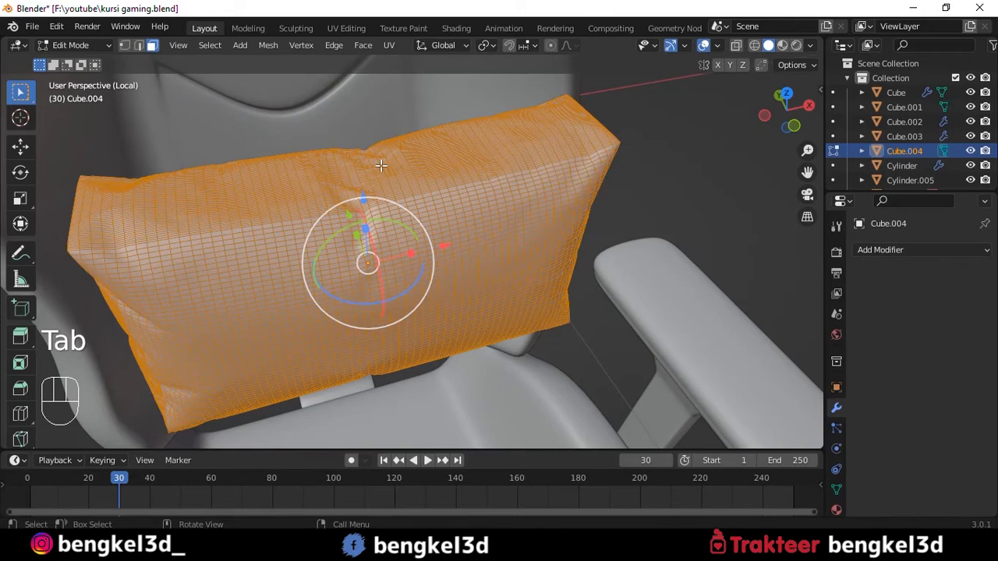
pyautogui.press('1')
pyautogui.hotkey('alt', 'a')
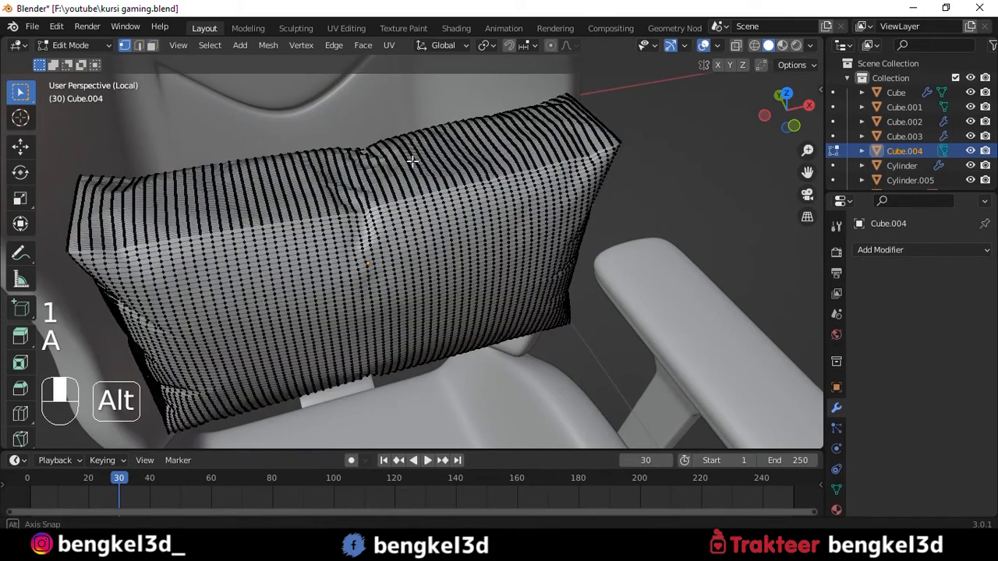
pyautogui.moveTo(407, 156); pyautogui.dragTo(360, 233, button='middle')
pyautogui.hotkey('alt', 'a')
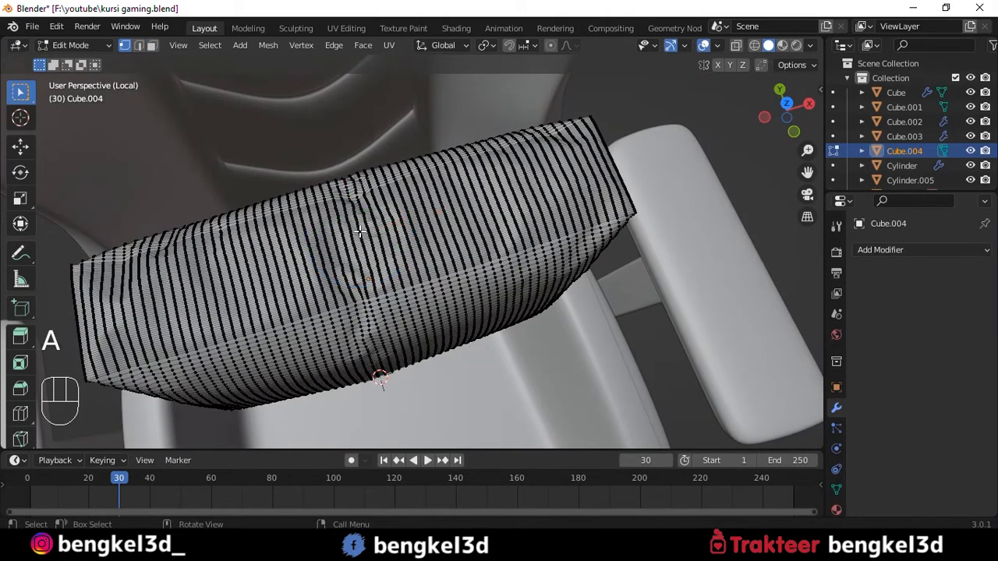
pyautogui.moveTo(360, 233); pyautogui.dragTo(445, 103, button='middle')
pyautogui.moveTo(366, 255); pyautogui.dragTo(457, 249, button='middle')
pyautogui.press('`')
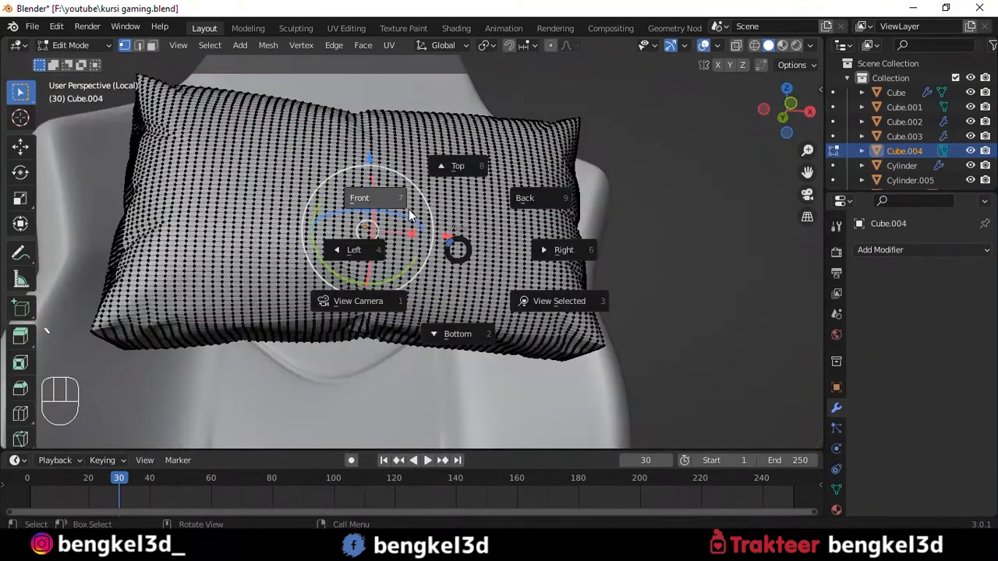
pyautogui.click(411, 216)
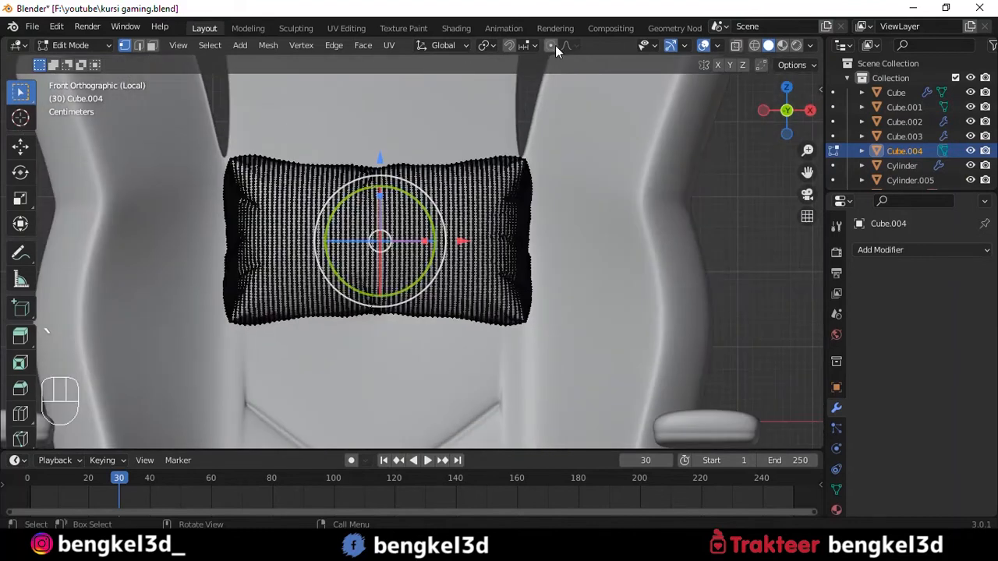
# - Pinch the cushion's middle by scaling the loop vertically to about 0.83 with proportional editing at a size of 0.20
pyautogui.click(549, 45)
pyautogui.press('z')
pyautogui.scroll(13, 531, 142)
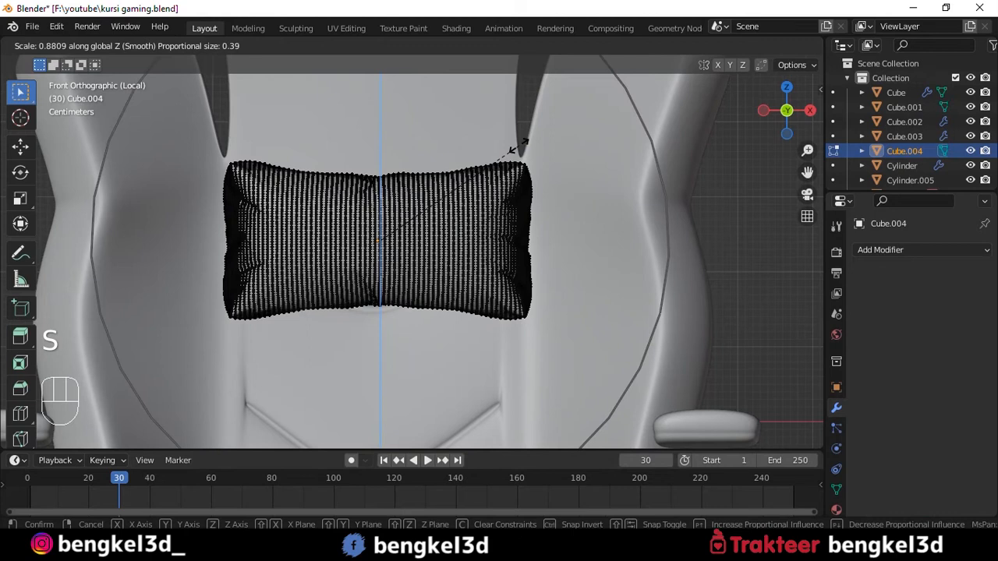
pyautogui.scroll(3, 510, 146)
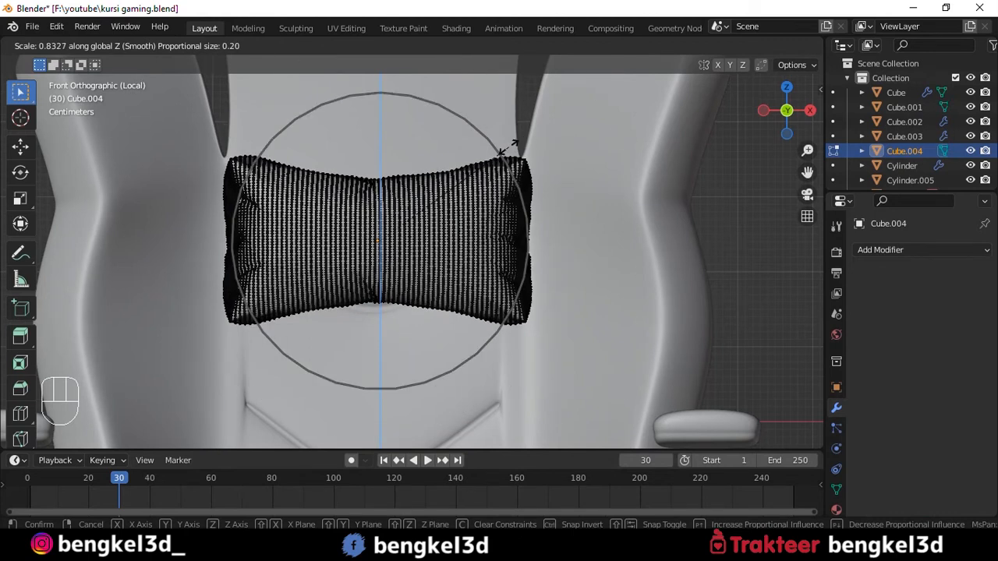
pyautogui.click(511, 146)
pyautogui.press('Tab')
pyautogui.hotkey('alt', 'z')
pyautogui.hotkey('alt', 'z')
# - Move the cushion back against the upper backrest and deselect it
pyautogui.moveTo(484, 142); pyautogui.dragTo(342, 239, button='middle')
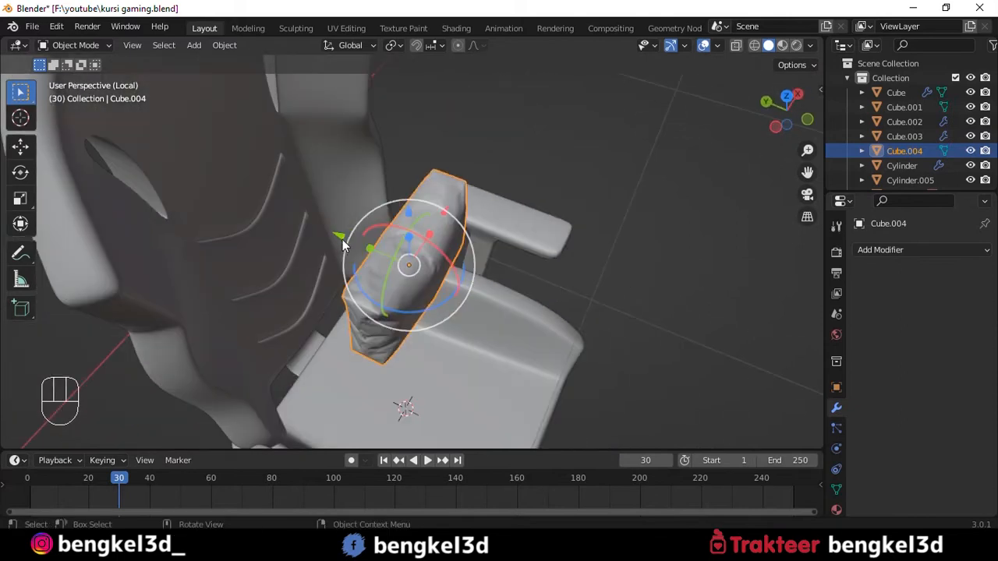
pyautogui.moveTo(334, 237); pyautogui.dragTo(164, 191)
pyautogui.press('KP_1')
pyautogui.moveTo(393, 171)
pyautogui.mouseDown()
pyautogui.moveTo(394, 144)
pyautogui.moveTo(392, 165)
pyautogui.mouseUp()
pyautogui.scroll(-3, 468, 169)
pyautogui.hotkey('alt', 'a')
# - Add a second cube mesh at the seat and scale it down for a lower-back cushion
pyautogui.keyDown('shift'); pyautogui.moveTo(497, 185); pyautogui.dragTo(439, 133, button='middle'); pyautogui.keyUp('shift')
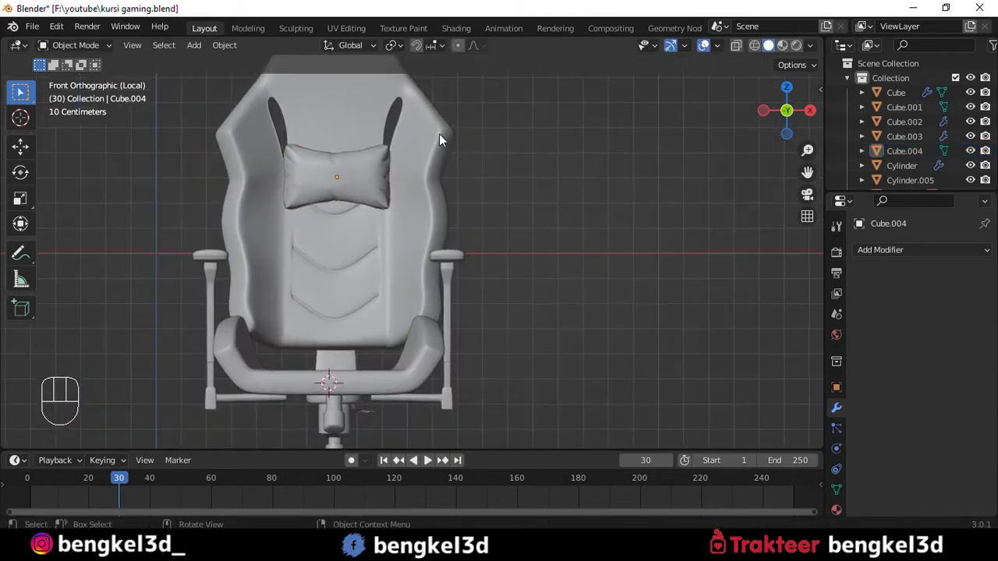
pyautogui.keyDown('alt'); pyautogui.moveTo(377, 170); pyautogui.dragTo(435, 195); pyautogui.keyUp('alt')
pyautogui.press('`')
pyautogui.click(368, 152)
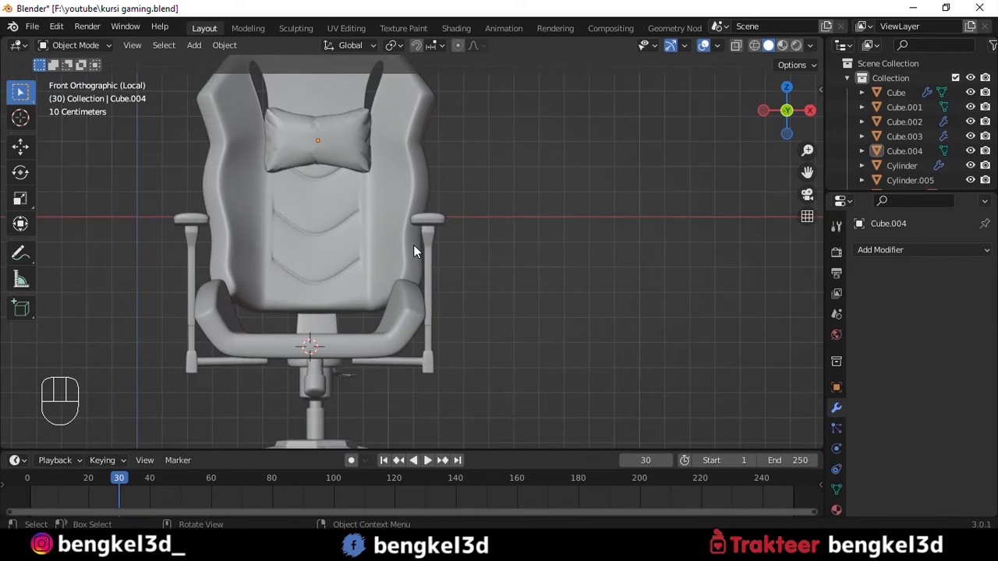
pyautogui.hotkey('shift', 'a')
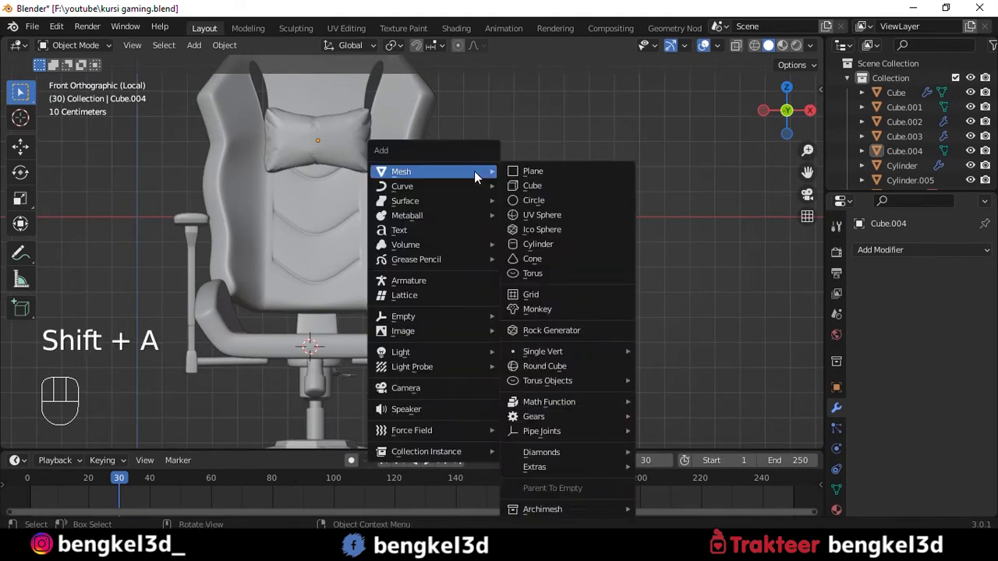
pyautogui.click(538, 184)
pyautogui.press('s')
pyautogui.click(373, 302)
# - Raise the new cube in front of the lower backrest and flatten it into a wide, low block
pyautogui.moveTo(310, 269)
pyautogui.mouseDown()
pyautogui.moveTo(310, 220)
pyautogui.moveTo(310, 281)
pyautogui.moveTo(310, 272)
pyautogui.mouseUp()
pyautogui.moveTo(310, 220); pyautogui.dragTo(310, 227)
pyautogui.moveTo(310, 227); pyautogui.dragTo(336, 316, button='middle')
pyautogui.moveTo(307, 281); pyautogui.dragTo(315, 302)
pyautogui.keyDown('alt'); pyautogui.moveTo(405, 282); pyautogui.dragTo(360, 238, button='middle'); pyautogui.keyUp('alt')
pyautogui.scroll(3, 361, 240)
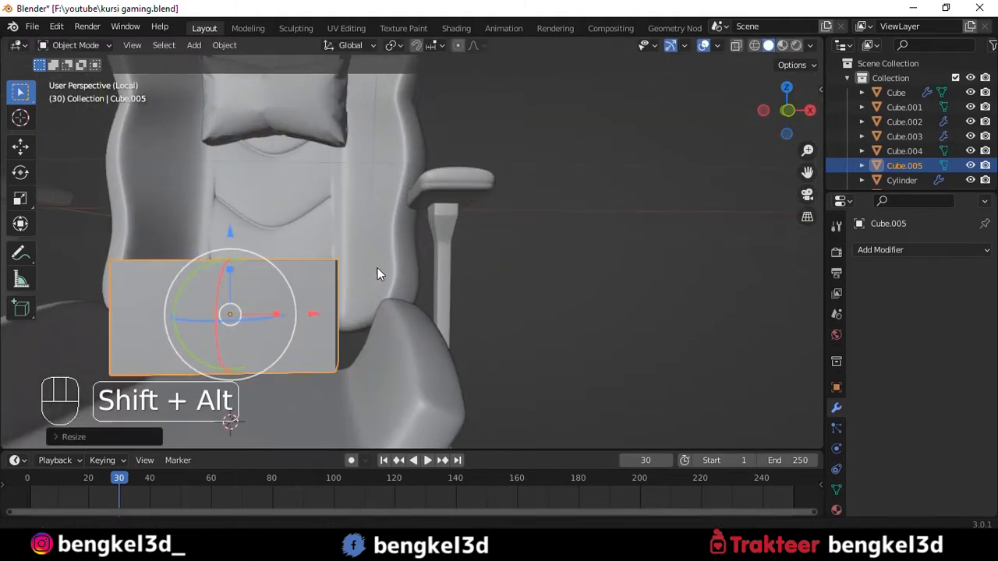
# - Round the lower cushion block with a level 3 subdivision surface and shade it smooth
pyautogui.keyDown('shift'); pyautogui.moveTo(365, 279); pyautogui.dragTo(480, 219, button='middle'); pyautogui.keyUp('shift')
pyautogui.hotkey('ctrl', '3')
pyautogui.press('`')
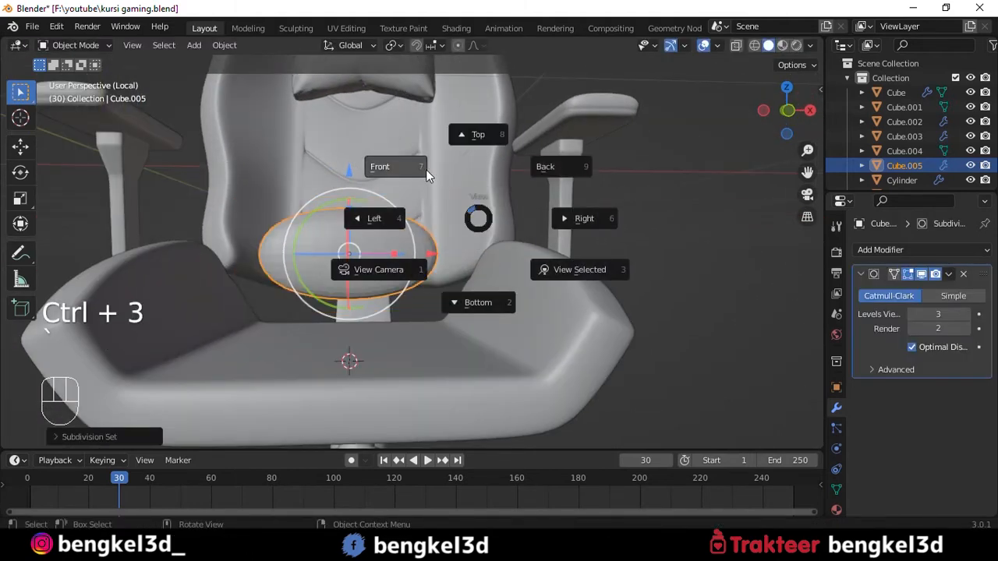
pyautogui.click(440, 178)
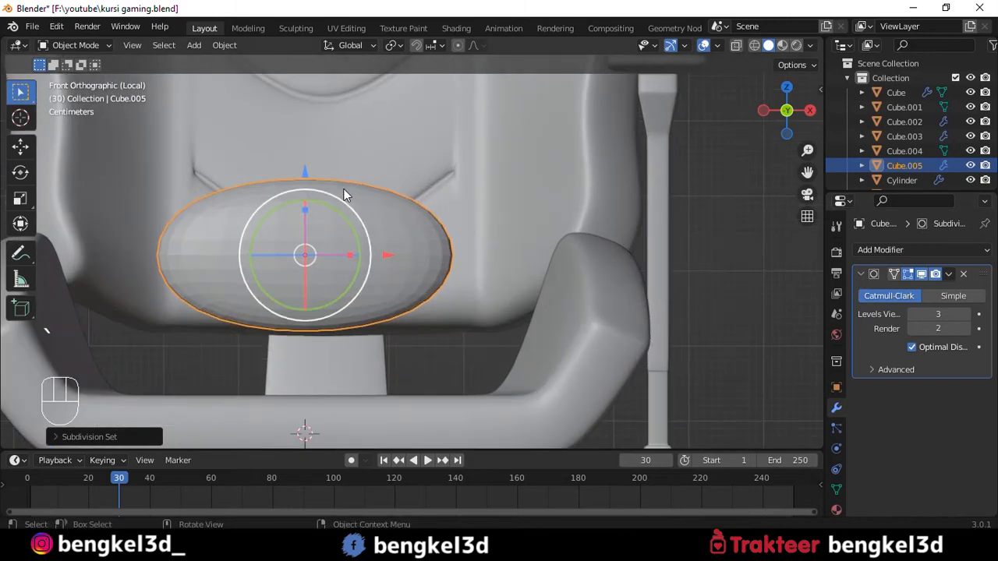
pyautogui.rightClick(326, 186)
pyautogui.press('Escape')
pyautogui.scroll(2, 393, 215)
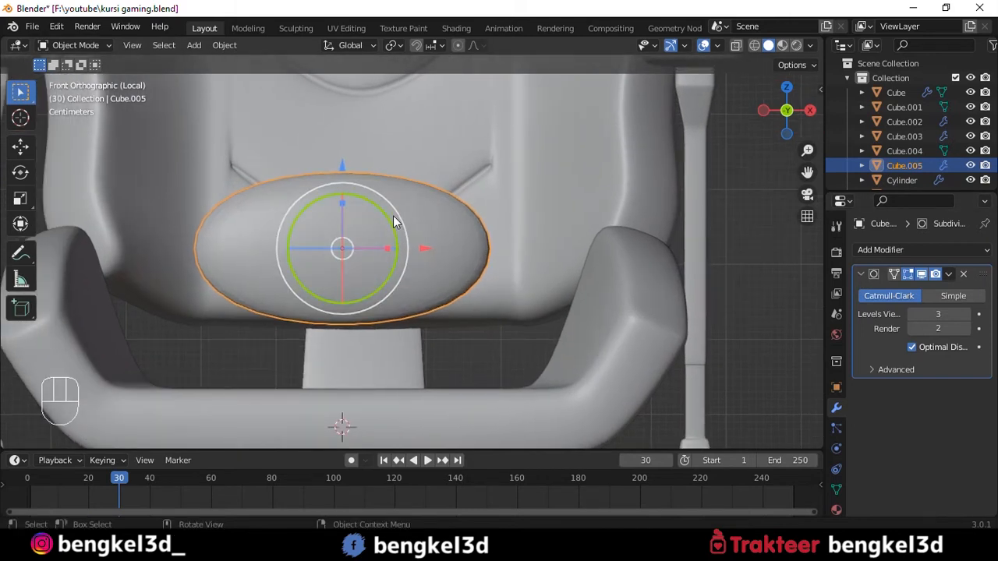
# - Add two evenly spaced vertical loop cuts across the width of the lower cushion
pyautogui.press('Tab')
pyautogui.hotkey('ctrl', 'e')
pyautogui.press('Escape')
pyautogui.hotkey('ctrl', 'r')
pyautogui.scroll(1, 373, 365)
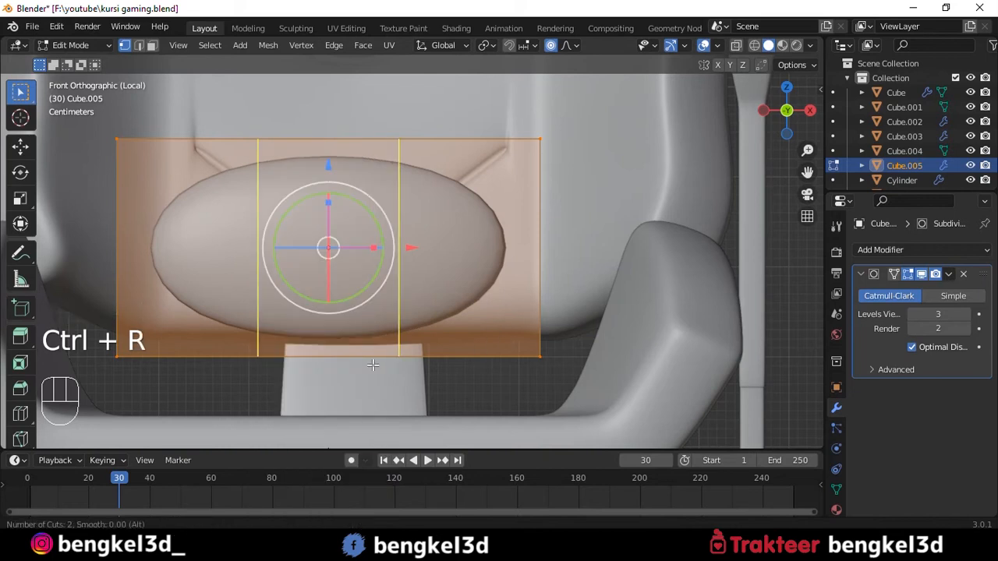
pyautogui.click(372, 365)
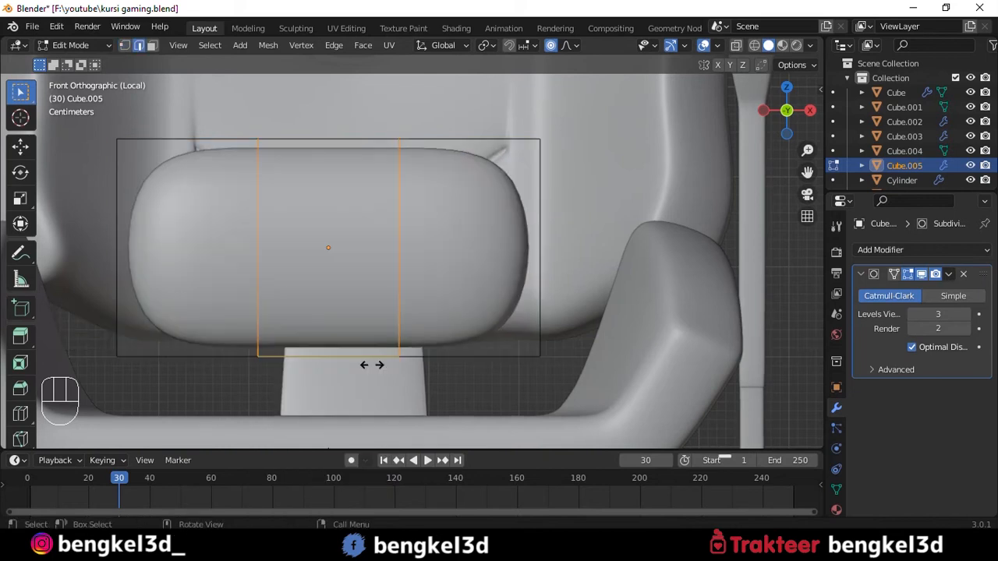
pyautogui.rightClick(372, 361)
# - Try to spread the two new loops apart along the cushion's width with proportional editing on
pyautogui.press('s')
pyautogui.click(458, 217)
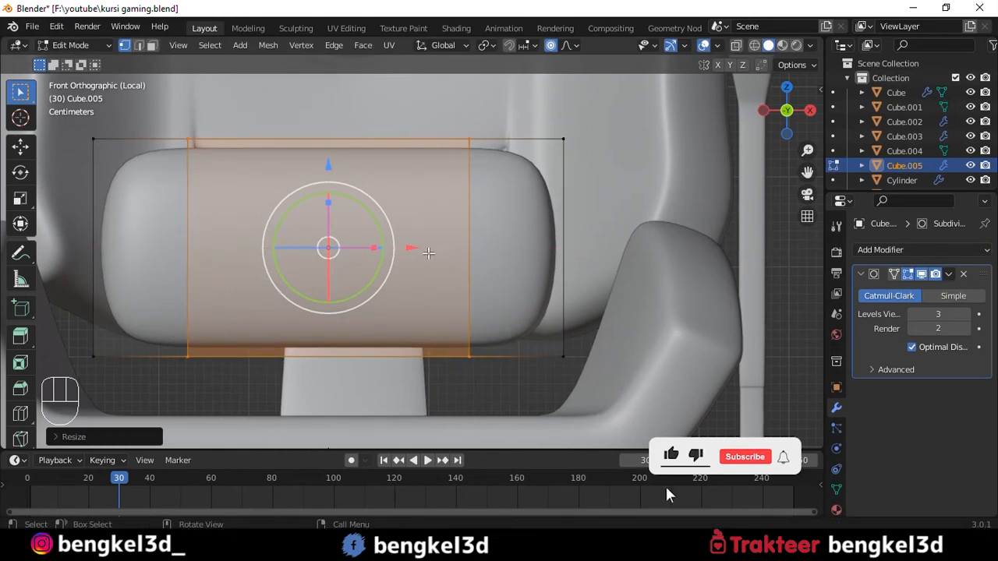
pyautogui.hotkey('ctrl', 'z')
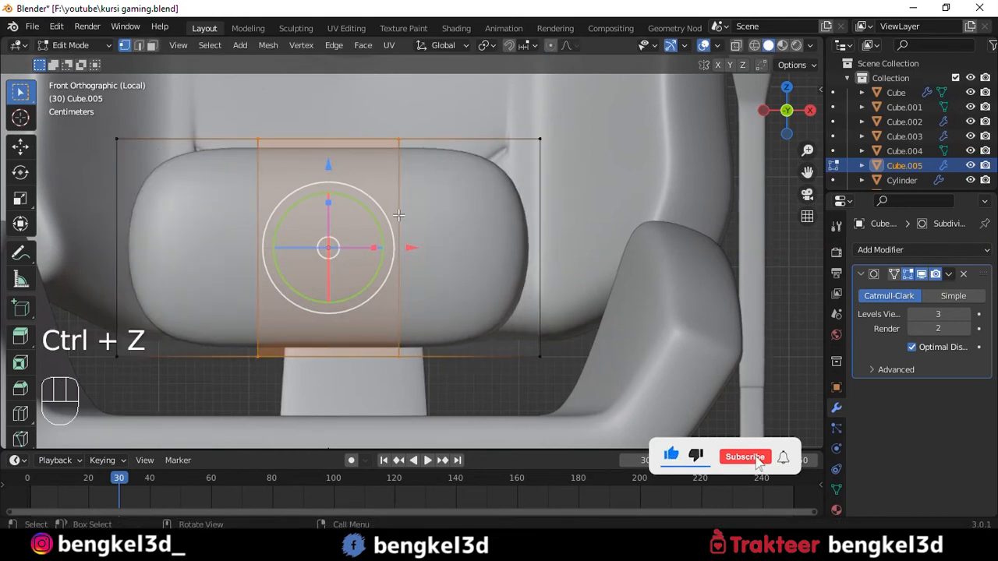
# - Spread the two vertical loops towards the lower cushion's ends and add two evenly spaced horizontal loop cuts
pyautogui.moveTo(378, 246); pyautogui.dragTo(445, 250)
pyautogui.hotkey('ctrl', 'r')
pyautogui.hotkey('ctrl', 'r')
pyautogui.click(419, 224)
pyautogui.rightClick(418, 225)
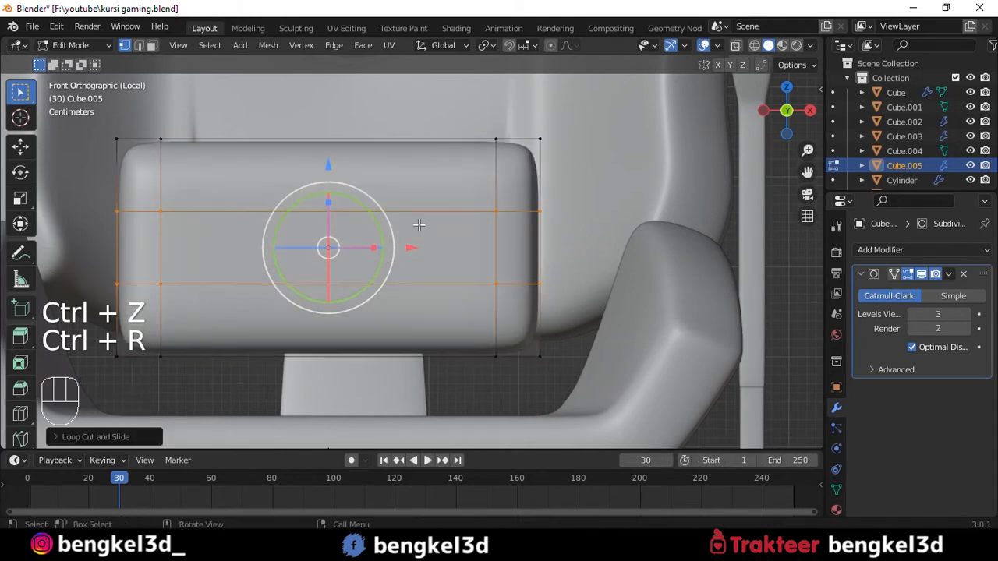
# - Spread the two horizontal loops towards the lower cushion's upper and lower edges, and finish the mesh edit
pyautogui.moveTo(328, 204); pyautogui.dragTo(332, 185)
pyautogui.keyDown('alt'); pyautogui.moveTo(348, 192); pyautogui.dragTo(465, 234); pyautogui.keyUp('alt')
pyautogui.keyDown('alt'); pyautogui.moveTo(343, 270); pyautogui.dragTo(104, 242); pyautogui.keyUp('alt')
pyautogui.press('Tab')
# - Lower the lower-back cushion in front of the backrest until it reaches the seat's raised edge
pyautogui.click(546, 117)
pyautogui.keyDown('alt'); pyautogui.moveTo(546, 117); pyautogui.dragTo(408, 117); pyautogui.keyUp('alt')
pyautogui.press('`')
pyautogui.click(349, 57)
pyautogui.click(413, 234)
pyautogui.moveTo(438, 251); pyautogui.dragTo(399, 252)
pyautogui.keyDown('alt'); pyautogui.moveTo(358, 148); pyautogui.dragTo(392, 263); pyautogui.keyUp('alt')
pyautogui.scroll(-4, 392, 263)
pyautogui.moveTo(384, 225); pyautogui.dragTo(392, 244)
pyautogui.keyDown('alt'); pyautogui.moveTo(652, 312); pyautogui.dragTo(618, 238); pyautogui.keyUp('alt')
pyautogui.click(617, 237)
pyautogui.press('`')
pyautogui.click(518, 162)
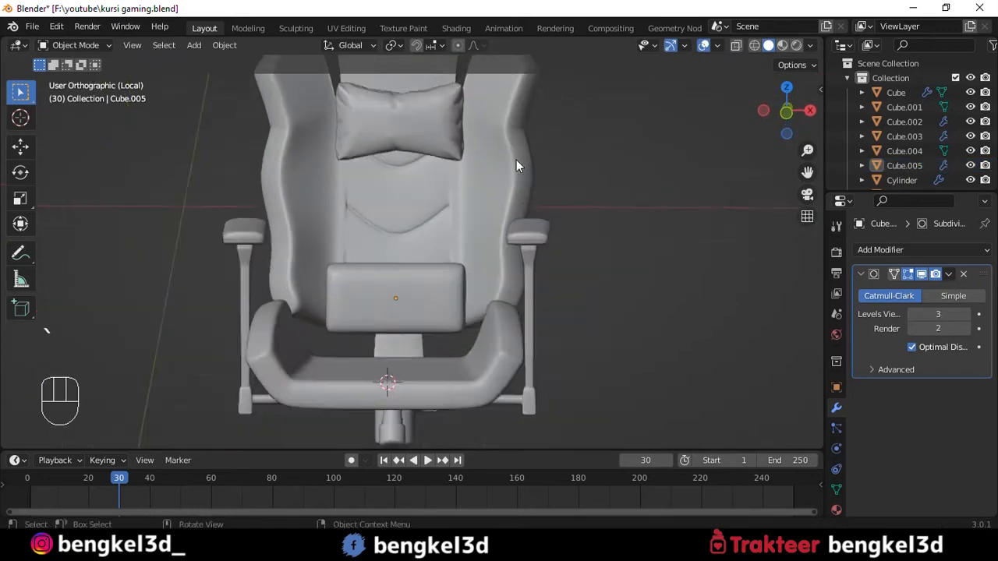
pyautogui.scroll(2, 412, 301)
pyautogui.click(412, 301)
pyautogui.moveTo(391, 228); pyautogui.dragTo(389, 267)
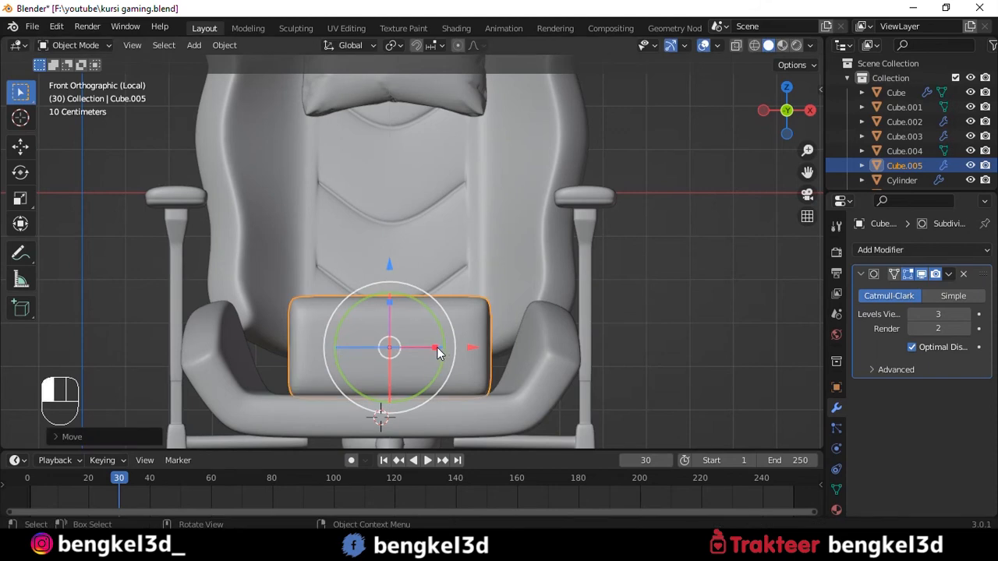
pyautogui.scroll(-3, 483, 216)
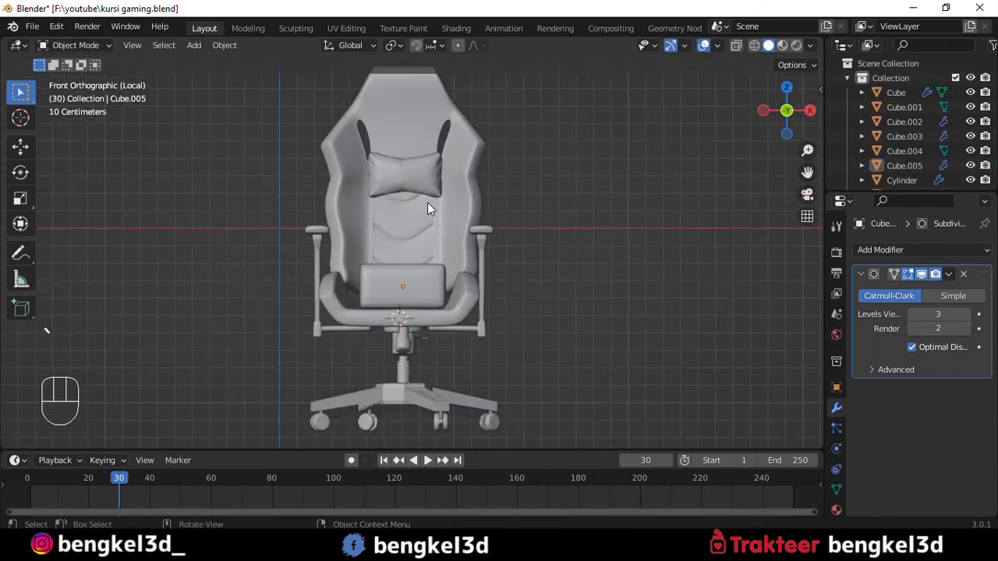
pyautogui.scroll(4, 429, 201)
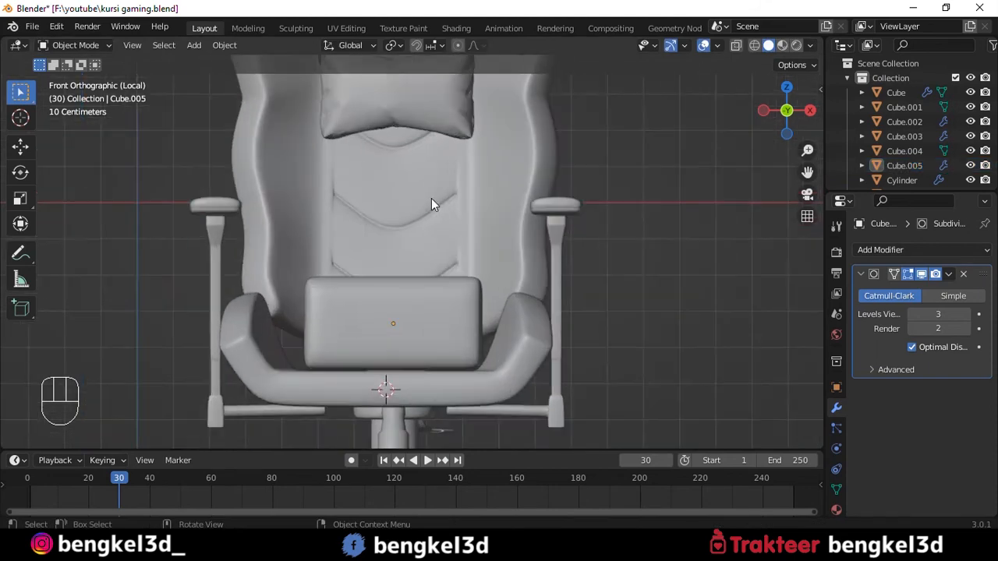
pyautogui.keyDown('shift'); pyautogui.moveTo(427, 305); pyautogui.dragTo(426, 387, button='middle'); pyautogui.keyUp('shift')
pyautogui.keyDown('alt'); pyautogui.scroll(-1, 426, 388); pyautogui.keyUp('alt')
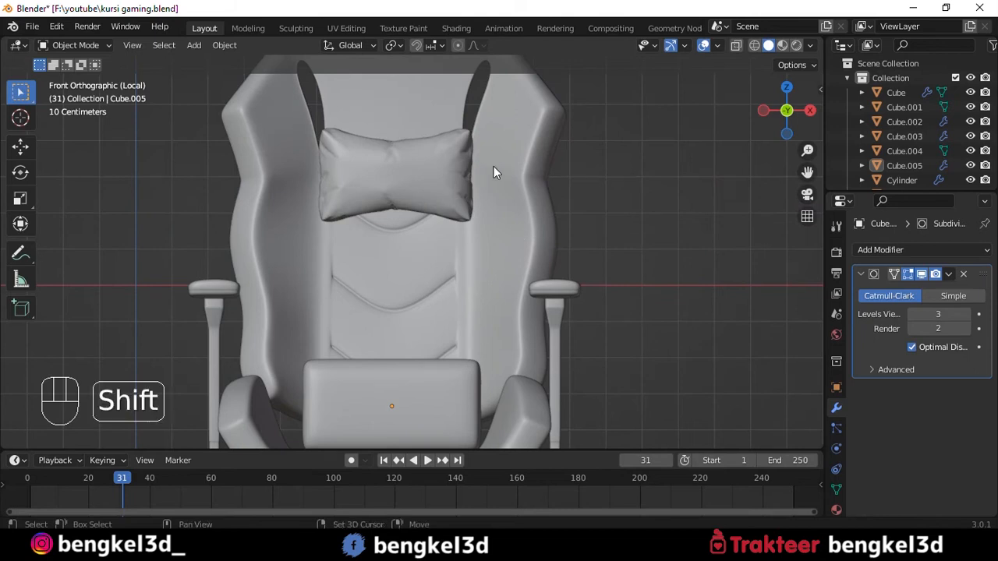
# - Add a plane and rotate it 90 degrees about the X axis
pyautogui.hotkey('shift', 'a')
pyautogui.click(542, 167)
pyautogui.scroll(-4, 543, 171)
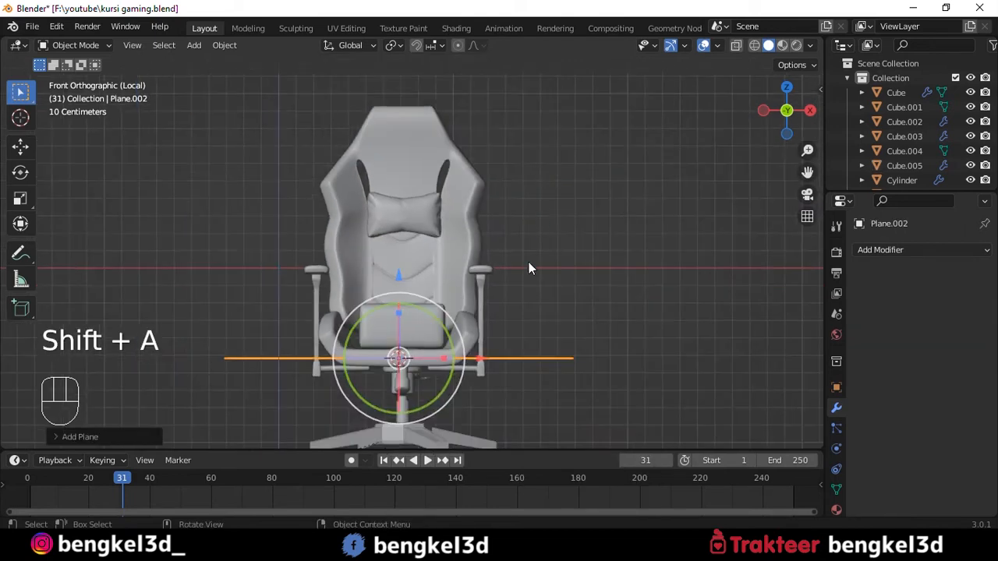
pyautogui.write('rx90')
pyautogui.press('Return')
# - Shrink the plane to a small square and raise it to the backrest just above the lower cushion
pyautogui.press('s')
pyautogui.click(414, 351)
pyautogui.moveTo(401, 278); pyautogui.dragTo(402, 206)
pyautogui.scroll(4, 470, 257)
pyautogui.scroll(2, 470, 262)
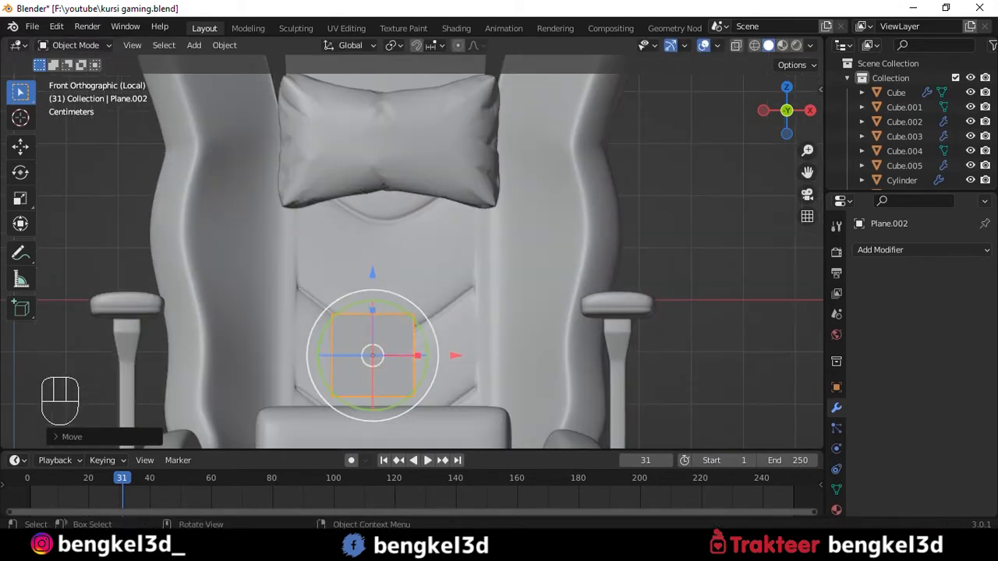
# - Narrow the plane along X into a thin vertical strip and shift it along positive X across the backrest
pyautogui.press('s')
pyautogui.press('x')
pyautogui.click(374, 357)
pyautogui.press('g')
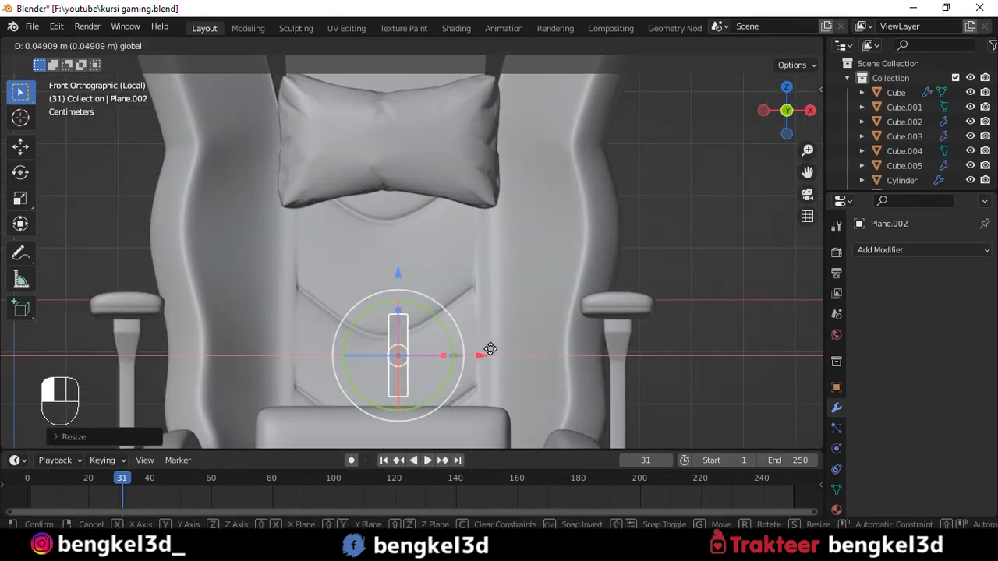
pyautogui.click(532, 354)
# - Push the strip back in depth until it sits against the backrest surface
pyautogui.scroll(-1, 516, 313)
pyautogui.keyDown('alt'); pyautogui.moveTo(516, 313); pyautogui.dragTo(612, 332); pyautogui.keyUp('alt')
pyautogui.moveTo(469, 320); pyautogui.dragTo(381, 303)
pyautogui.scroll(4, 439, 331)
pyautogui.moveTo(485, 218); pyautogui.dragTo(549, 259)
# - Extrude the strip's upper edge up the backrest and push the new end back to follow its slope
pyautogui.press('Tab')
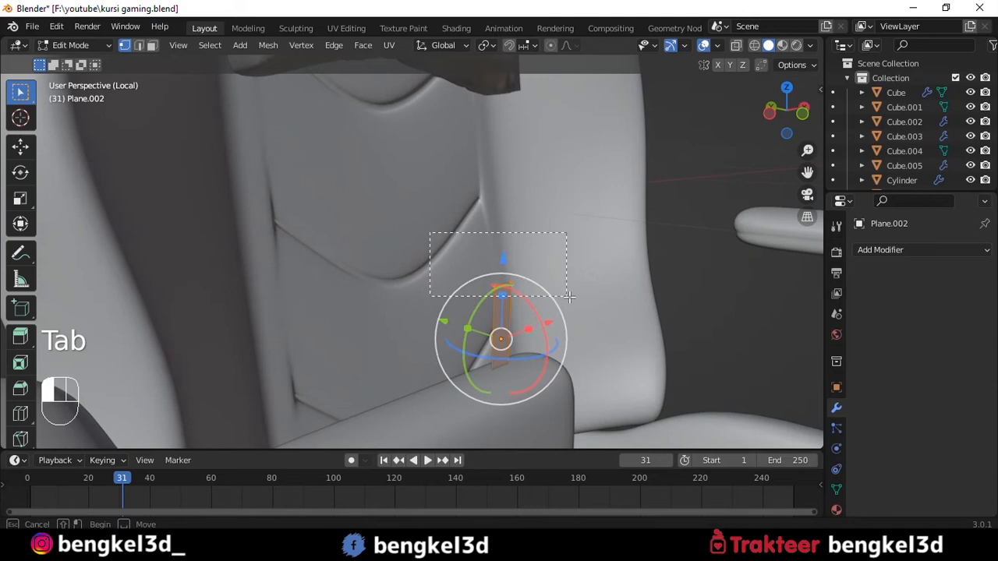
pyautogui.moveTo(569, 297); pyautogui.dragTo(573, 296)
pyautogui.moveTo(531, 291); pyautogui.dragTo(624, 301, button='middle')
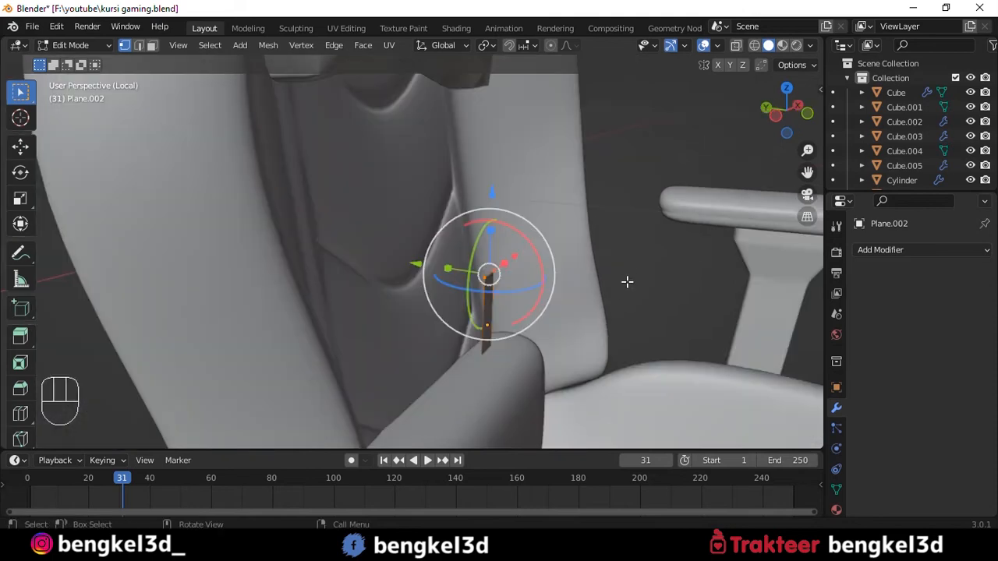
pyautogui.press('e')
pyautogui.click(626, 86)
pyautogui.moveTo(457, 247); pyautogui.dragTo(504, 297)
pyautogui.moveTo(415, 266); pyautogui.dragTo(384, 263)
# - Adjust the strip's vertices in depth and sideways so it runs straight along the backrest surface
pyautogui.press('a')
pyautogui.hotkey('alt', 'z')
pyautogui.hotkey('alt', 'z')
pyautogui.moveTo(466, 96); pyautogui.dragTo(532, 160)
pyautogui.keyDown('alt'); pyautogui.keyDown('shift'); pyautogui.moveTo(555, 209); pyautogui.dragTo(577, 343); pyautogui.keyUp('shift'); pyautogui.keyUp('alt')
pyautogui.moveTo(429, 230); pyautogui.dragTo(393, 228)
pyautogui.scroll(-2, 561, 215)
pyautogui.keyDown('alt'); pyautogui.moveTo(590, 214); pyautogui.dragTo(538, 214); pyautogui.keyUp('alt')
pyautogui.press('KP_1')
pyautogui.moveTo(559, 254); pyautogui.dragTo(533, 256)
# - Extrude the strip's upper edge further up so it ends behind the head cushion
pyautogui.press('e')
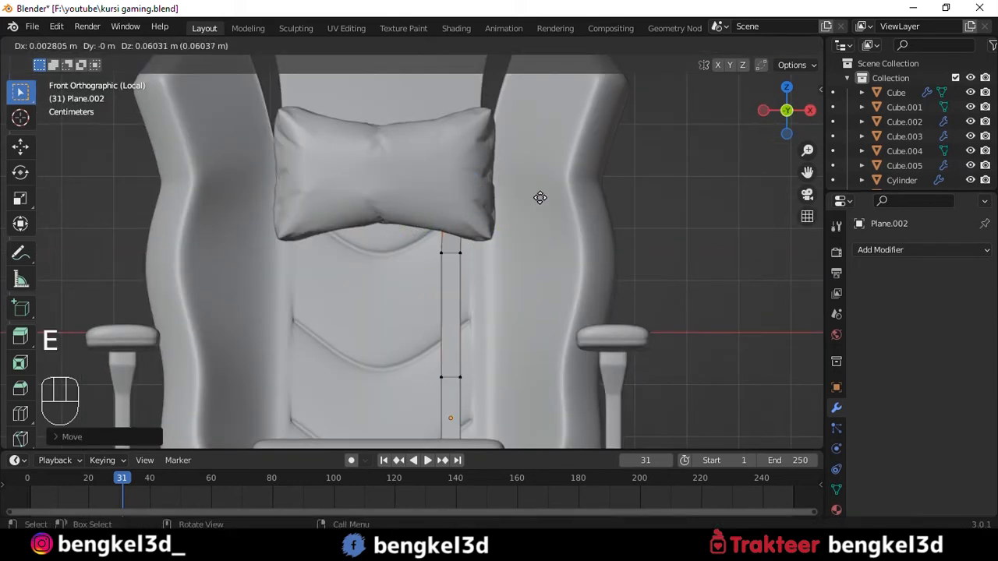
pyautogui.click(540, 197)
pyautogui.moveTo(542, 199); pyautogui.dragTo(541, 199)
pyautogui.scroll(-2, 541, 198)
pyautogui.press('Tab')
pyautogui.press('Tab')
pyautogui.scroll(3, 540, 206)
pyautogui.press('Tab')
# - Move the strip's upper vertices about -0.008 m along Y to bring them out of the backrest surface
pyautogui.moveTo(556, 268); pyautogui.dragTo(467, 253, button='middle')
pyautogui.scroll(3, 540, 244)
pyautogui.click(468, 253)
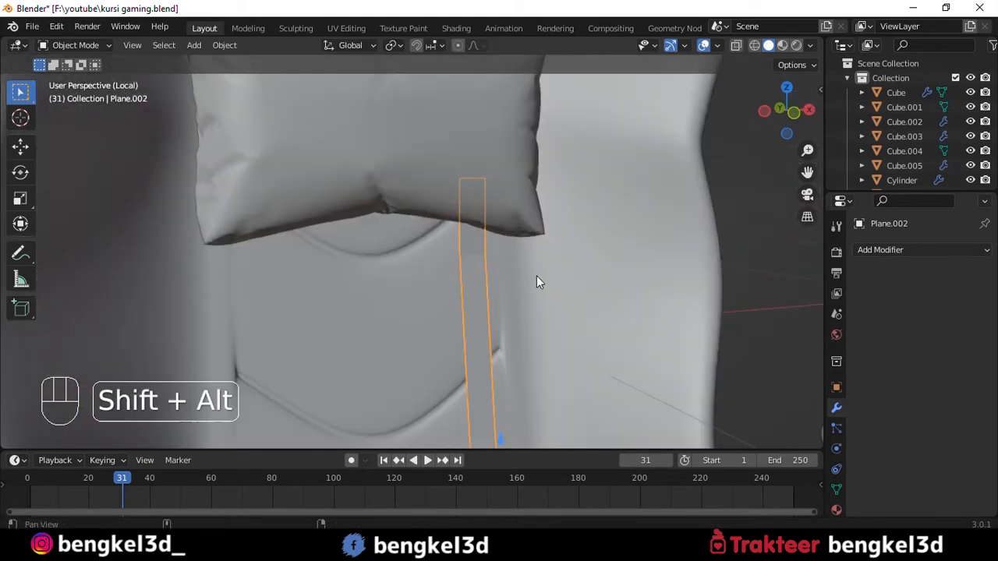
pyautogui.press('Tab')
pyautogui.scroll(2, 540, 278)
pyautogui.moveTo(539, 278); pyautogui.dragTo(526, 182, button='middle')
pyautogui.moveTo(524, 216); pyautogui.dragTo(400, 173)
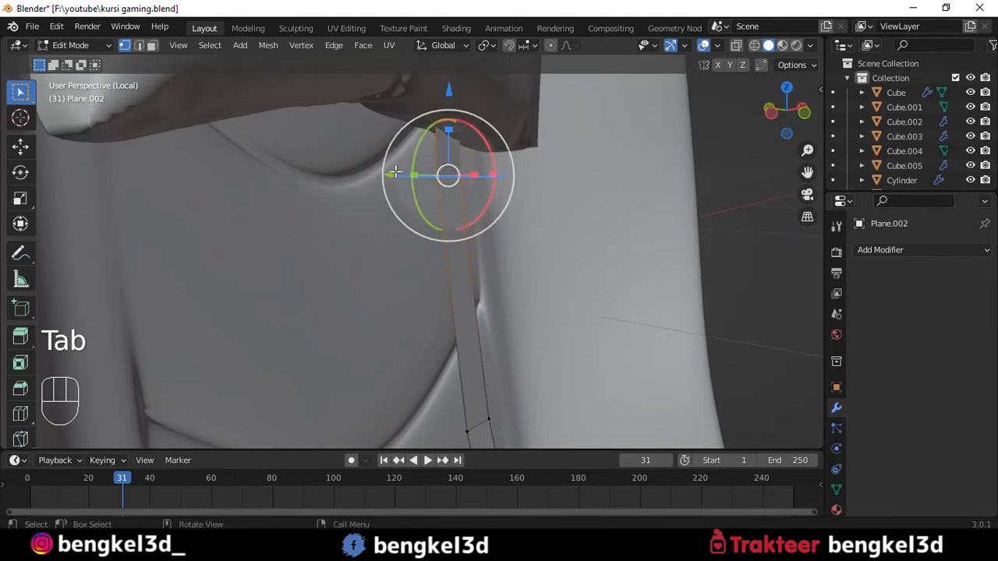
pyautogui.press('g')
pyautogui.press('y')
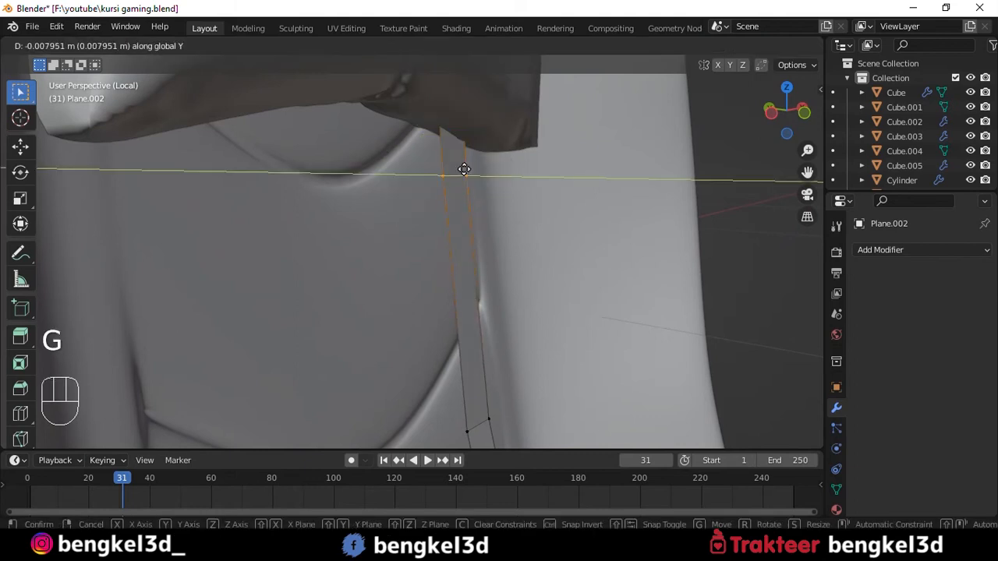
pyautogui.click(464, 170)
pyautogui.press('Tab')
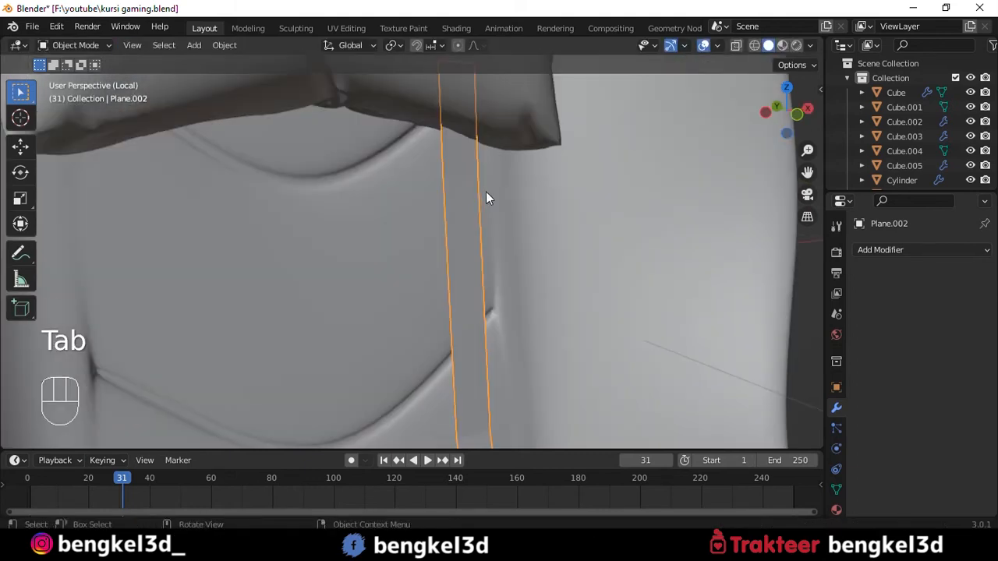
# - Give the strip a level 3 subdivision surface and add a loop cut across its lower section
pyautogui.hotkey('ctrl', '3')
pyautogui.press('Tab')
pyautogui.keyDown('alt'); pyautogui.keyDown('shift'); pyautogui.moveTo(524, 245); pyautogui.dragTo(540, 151); pyautogui.keyUp('shift'); pyautogui.keyUp('alt')
pyautogui.press('Tab')
pyautogui.press('Tab')
pyautogui.hotkey('ctrl', 'r')
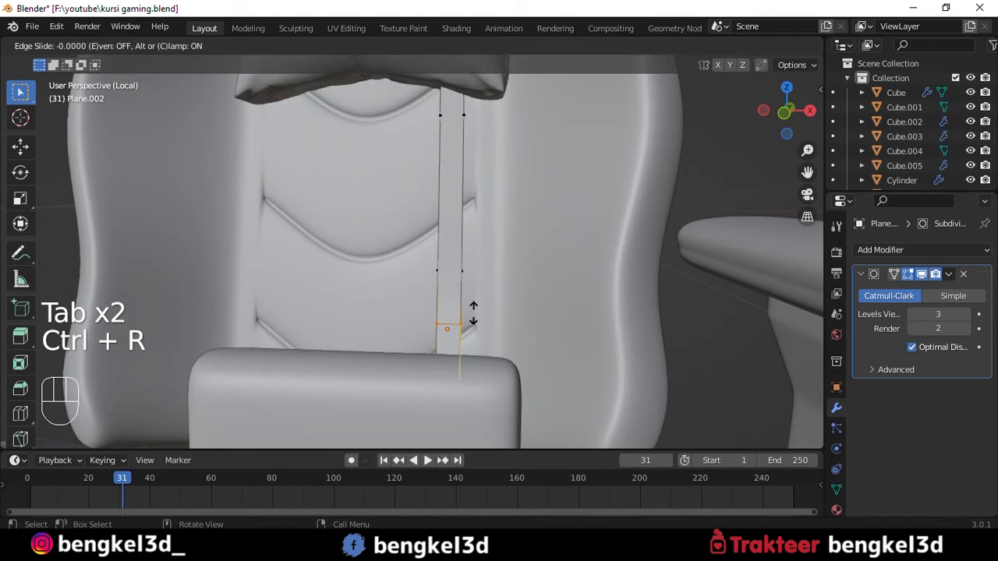
pyautogui.hotkey('ctrl', 'r')
pyautogui.click(468, 313)
# - Duplicate the strip along negative X by about 0.25 m to the opposite side of the backrest, then deselect everything
pyautogui.press('`')
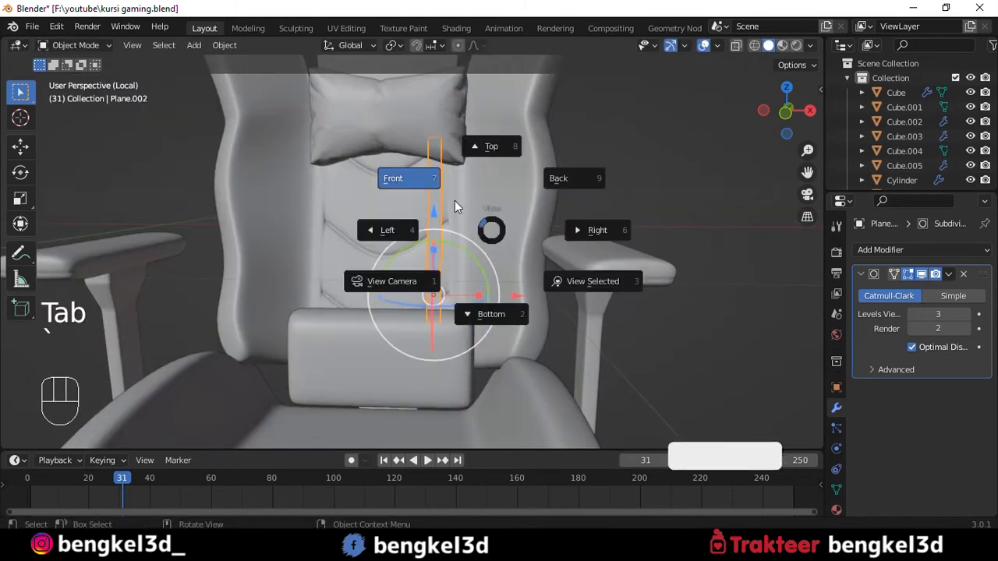
pyautogui.click(455, 201)
pyautogui.hotkey('shift', 'd')
pyautogui.press('x')
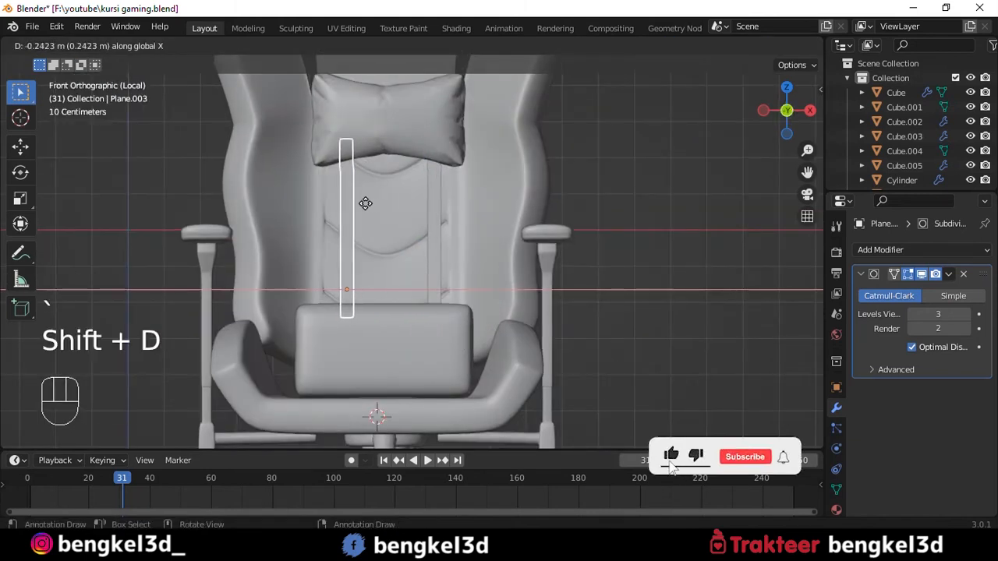
pyautogui.click(361, 204)
pyautogui.hotkey('alt', 'a')
# - Examine the whole chair with its cushions and straps from several angles
pyautogui.keyDown('alt'); pyautogui.moveTo(449, 196); pyautogui.dragTo(404, 218, button='middle'); pyautogui.keyUp('alt')
pyautogui.scroll(-7, 460, 216)
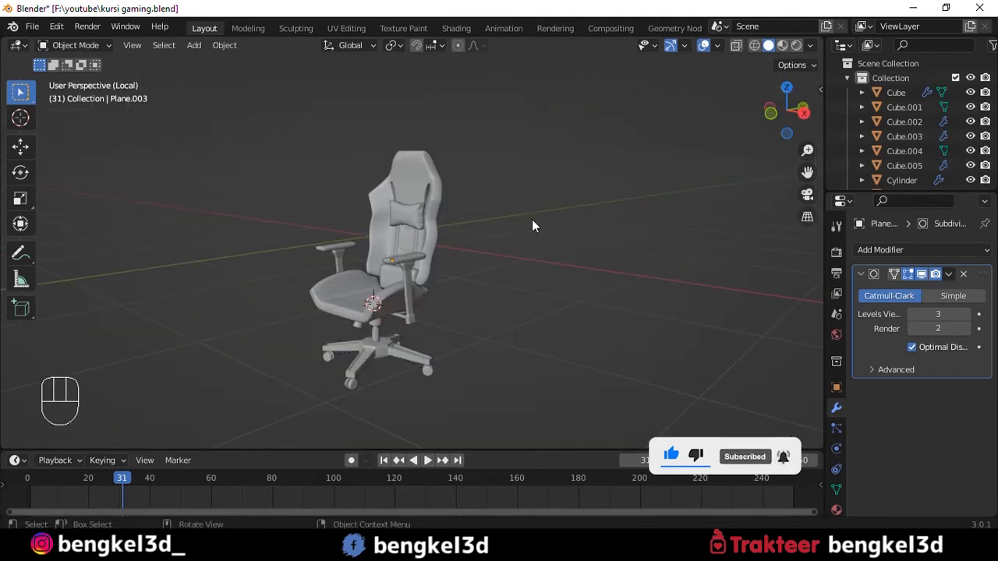
pyautogui.keyDown('alt'); pyautogui.moveTo(529, 203); pyautogui.dragTo(559, 224, button='middle'); pyautogui.keyUp('alt')
pyautogui.press('`')
pyautogui.click(507, 319)
pyautogui.moveTo(501, 318); pyautogui.dragTo(571, 208, button='middle')
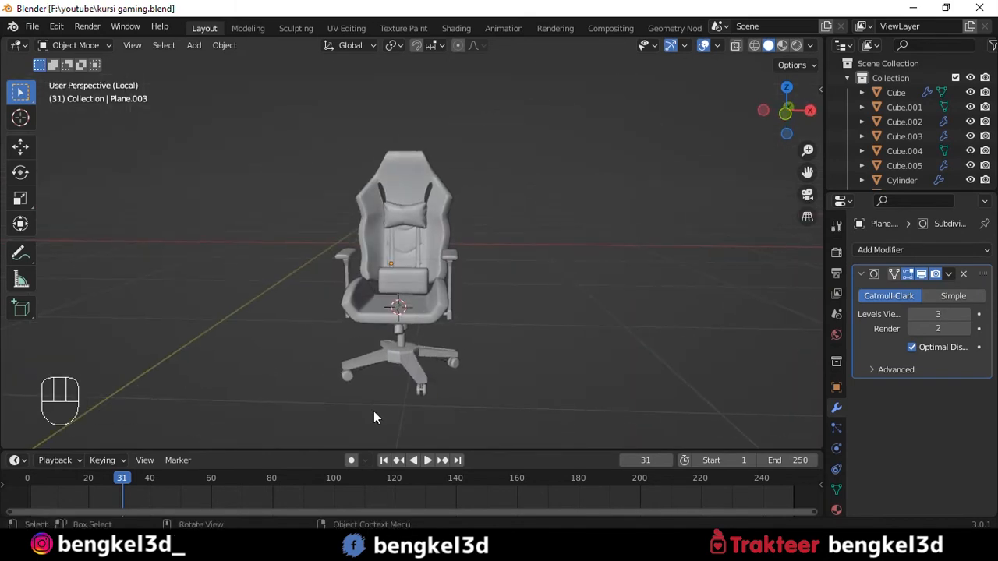
pyautogui.scroll(4, 512, 155)
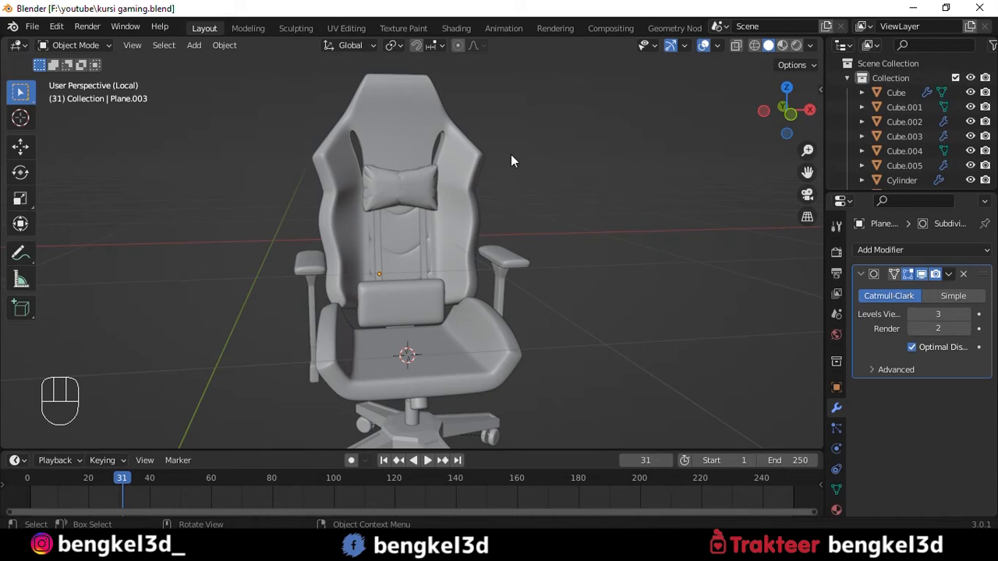
pyautogui.keyDown('alt'); pyautogui.moveTo(511, 154); pyautogui.dragTo(550, 136); pyautogui.keyUp('alt')
pyautogui.scroll(-2, 495, 150)
pyautogui.scroll(-3, 562, 143)
# - Select the entire chair, raise it above the ground line and centre it along X on the world origin
pyautogui.press('KP_1')
pyautogui.hotkey('shift', 'b')
pyautogui.moveTo(357, 155); pyautogui.dragTo(503, 340)
pyautogui.moveTo(412, 196); pyautogui.dragTo(411, 114)
pyautogui.moveTo(488, 205); pyautogui.dragTo(446, 210)
pyautogui.moveTo(370, 118); pyautogui.dragTo(371, 128)
pyautogui.scroll(4, 510, 215)
pyautogui.keyDown('alt'); pyautogui.keyDown('shift'); pyautogui.moveTo(515, 219); pyautogui.dragTo(536, 201); pyautogui.keyUp('shift'); pyautogui.keyUp('alt')
pyautogui.click(536, 202)
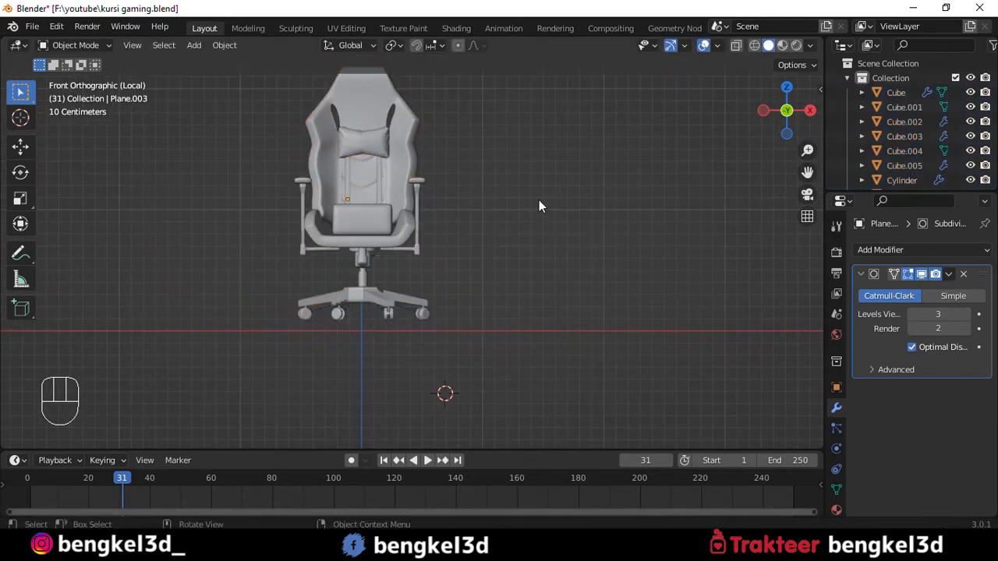
pyautogui.press('Home')
# - Select the backrest, switch to the Shading workspace and show the World shader nodes
pyautogui.click(403, 146)
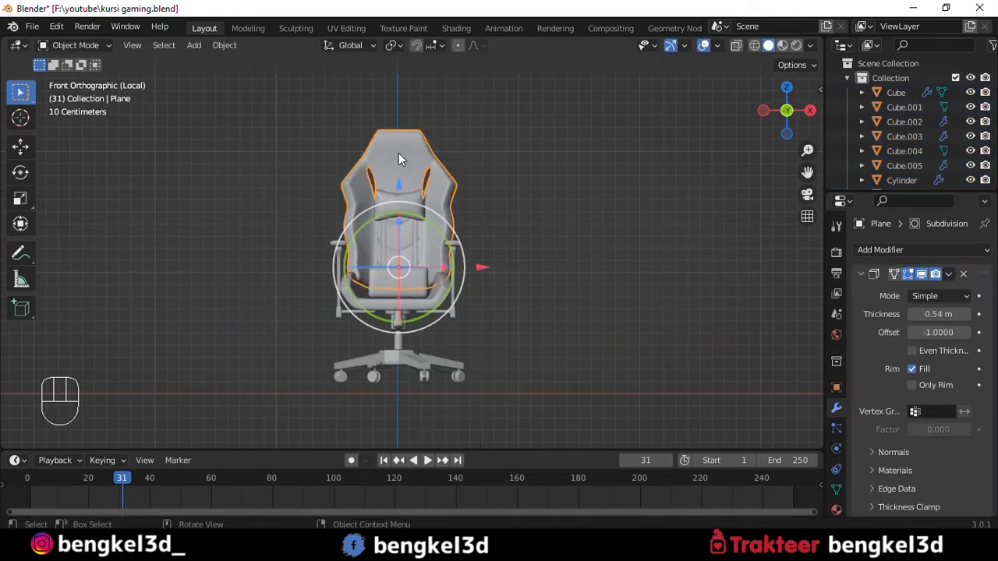
pyautogui.click(467, 24)
pyautogui.click(216, 319)
pyautogui.click(221, 355)
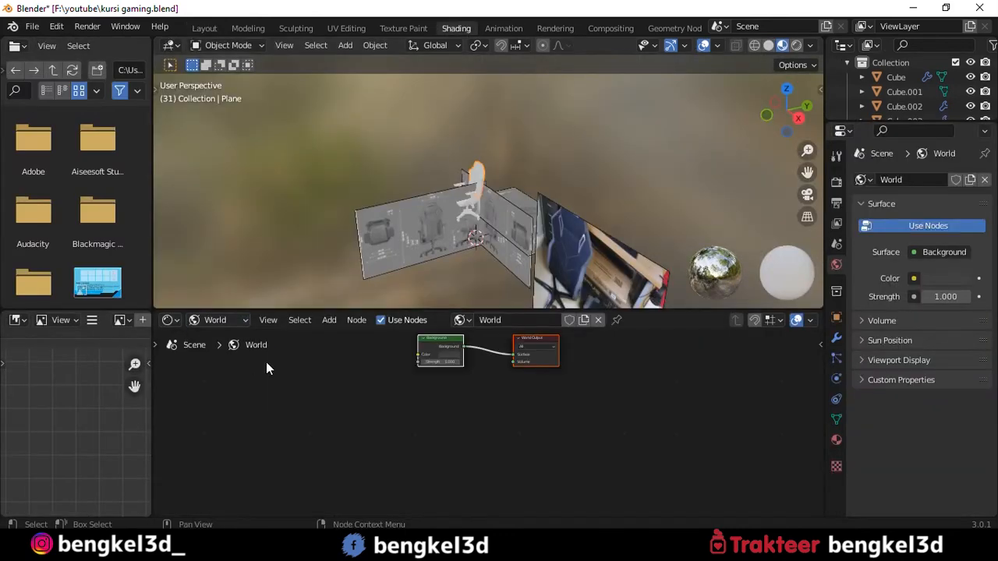
# - Light the world background with the christmas_photo_studio_02_4k.hdr environment texture, and return the shader editor to object materials
pyautogui.scroll(2, 460, 369)
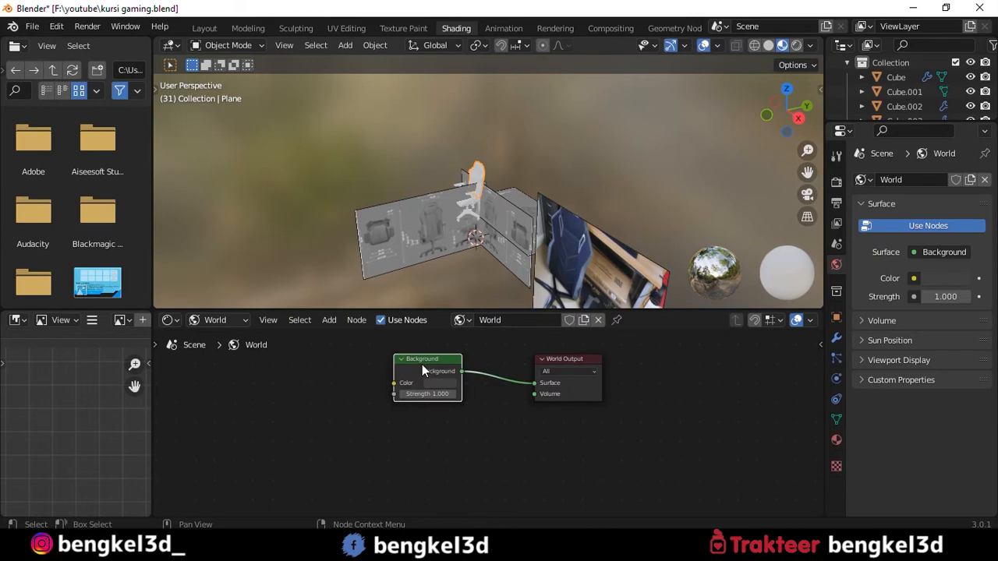
pyautogui.hotkey('ctrl', 't')
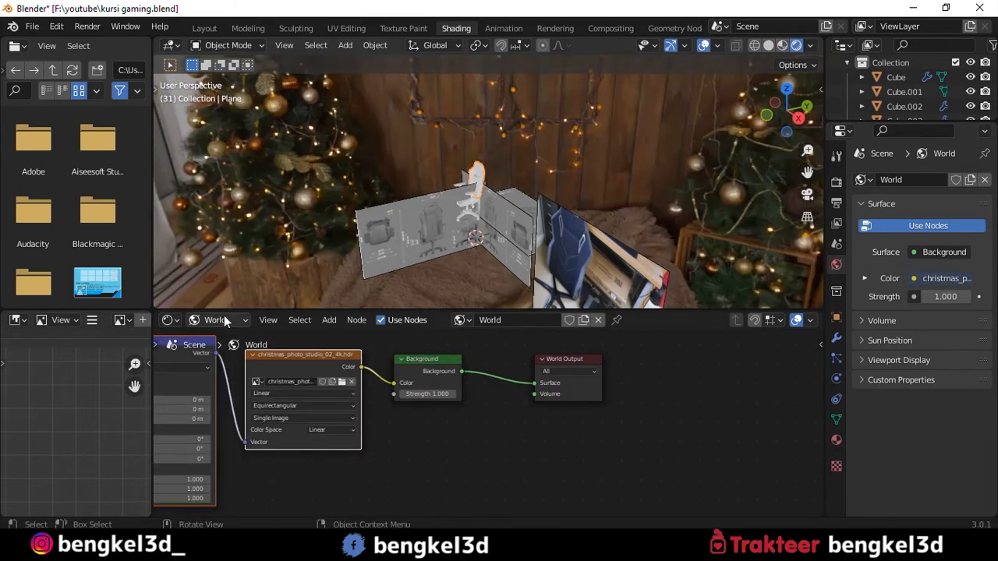
pyautogui.click(225, 316)
pyautogui.click(223, 339)
# - Delete the reference images around the chair
pyautogui.moveTo(444, 160); pyautogui.dragTo(487, 202, button='middle')
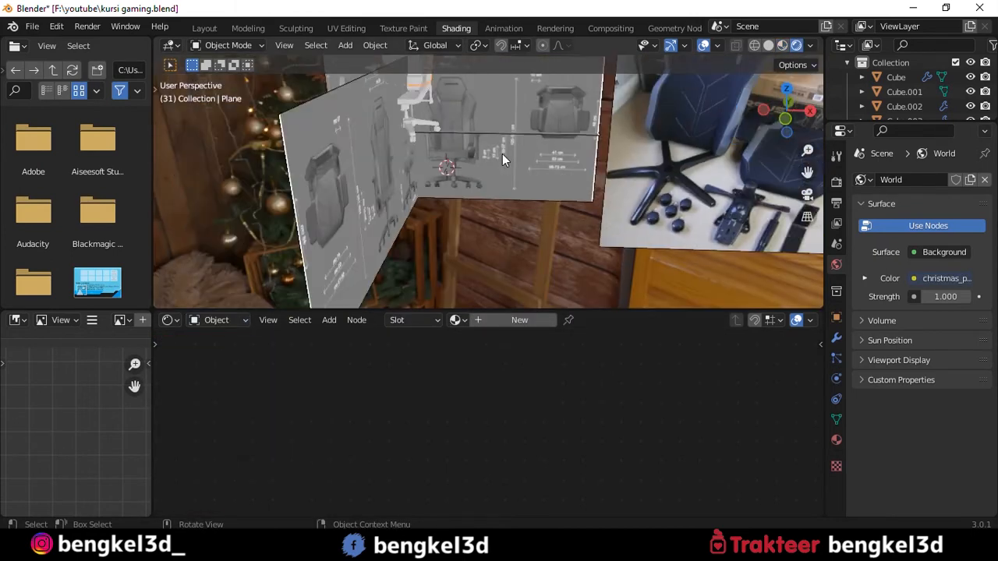
pyautogui.scroll(-1, 538, 148)
pyautogui.moveTo(543, 178); pyautogui.dragTo(559, 185)
pyautogui.press('Delete')
pyautogui.click(313, 227)
pyautogui.press('Delete')
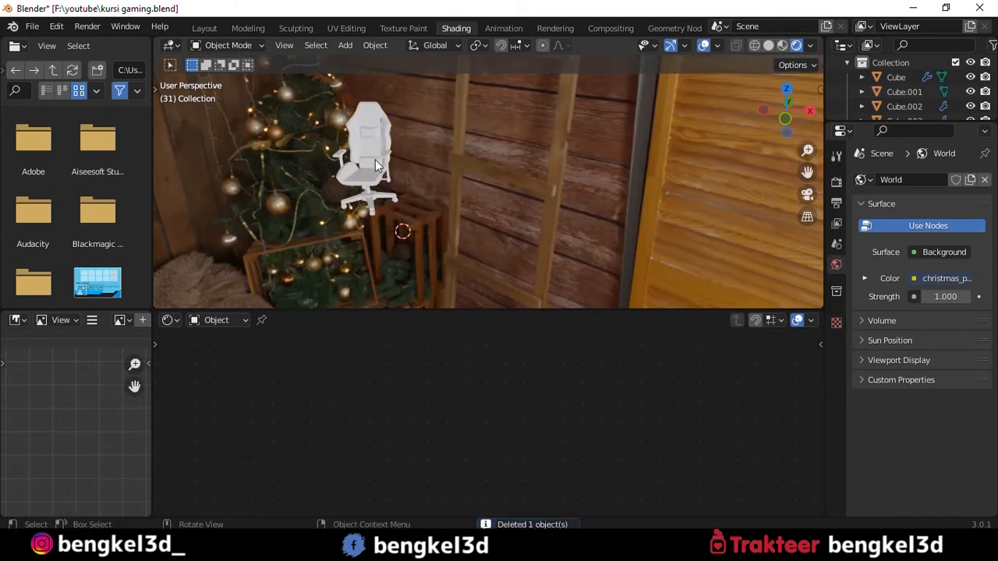
# - Select the backrest in front view and create a new material for it
pyautogui.press('KP_1')
pyautogui.click(438, 234)
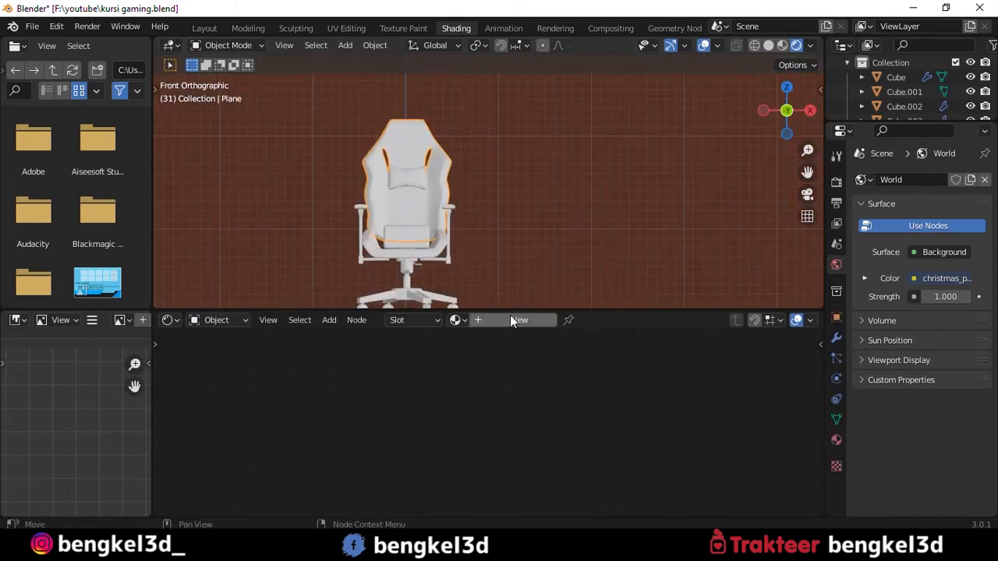
pyautogui.click(511, 320)
pyautogui.scroll(-2, 516, 378)
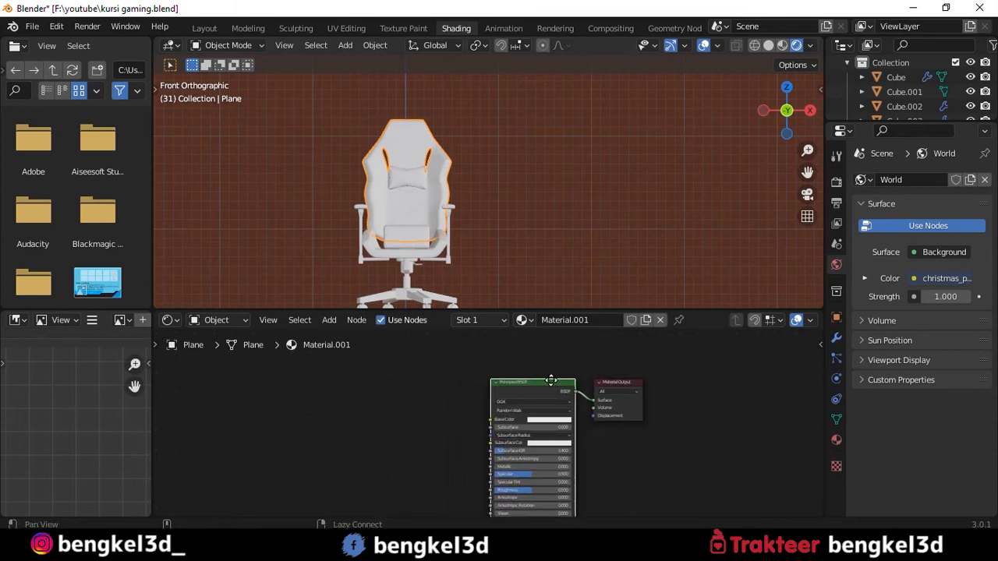
# - Add an Image Texture node beside the backrest material's Principled BSDF
pyautogui.hotkey('shift', 'a')
pyautogui.click(318, 360)
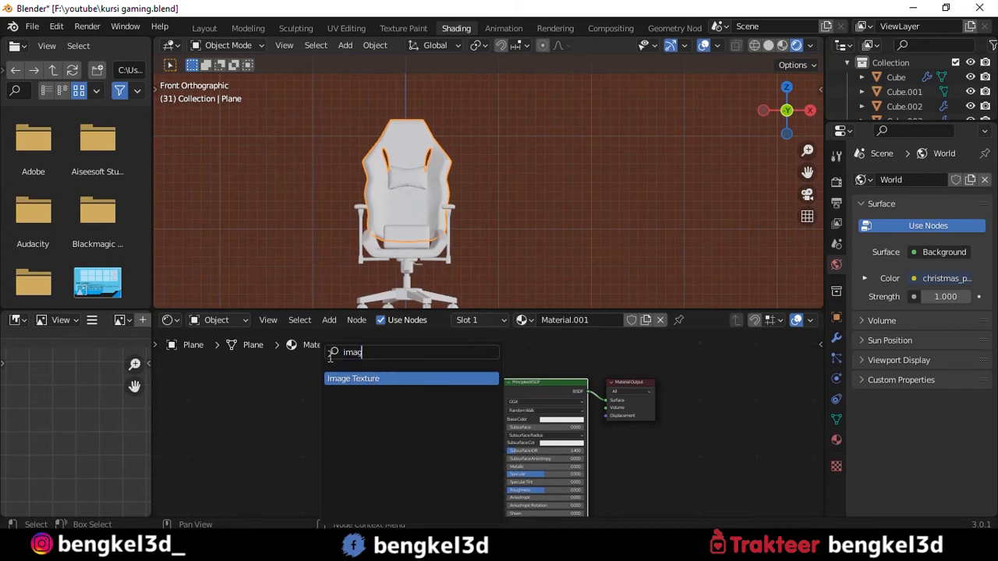
pyautogui.press('Return')
pyautogui.click(390, 419)
pyautogui.scroll(-2, 470, 400)
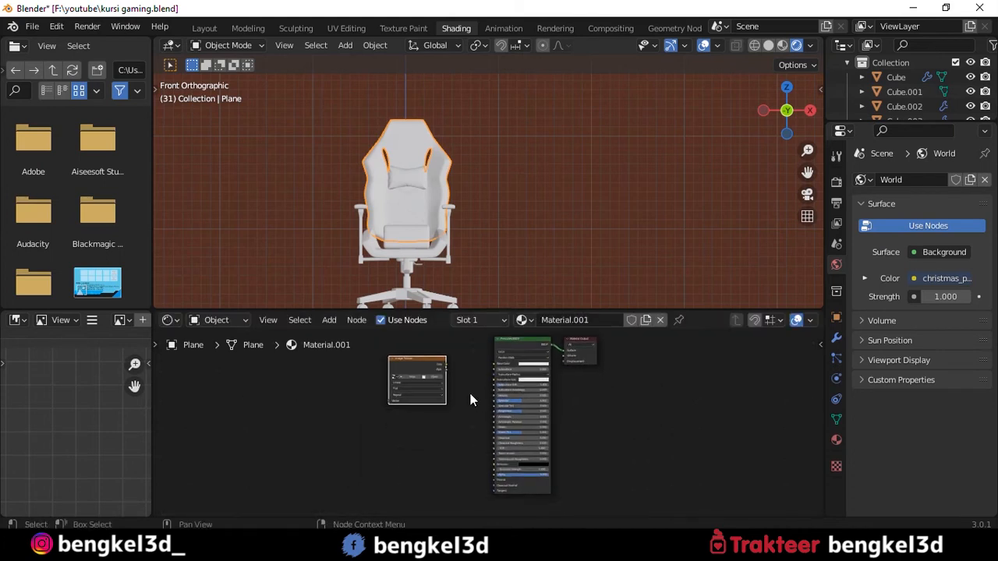
# - Duplicate the Image Texture node twice, placing the copies below the first one
pyautogui.hotkey('shift', 'd')
pyautogui.click(468, 456)
pyautogui.hotkey('shift', 'd')
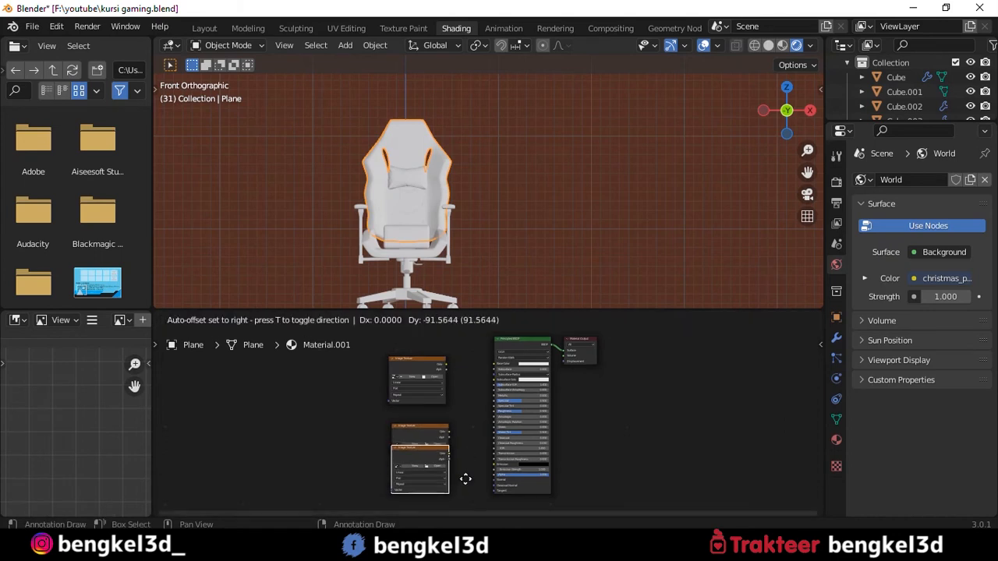
pyautogui.click(466, 501)
# - Arrange the three Image Texture nodes in a column and move them farther away from the Principled BSDF
pyautogui.keyDown('shift'); pyautogui.scroll(-2, 457, 385); pyautogui.keyUp('shift')
pyautogui.click(426, 389)
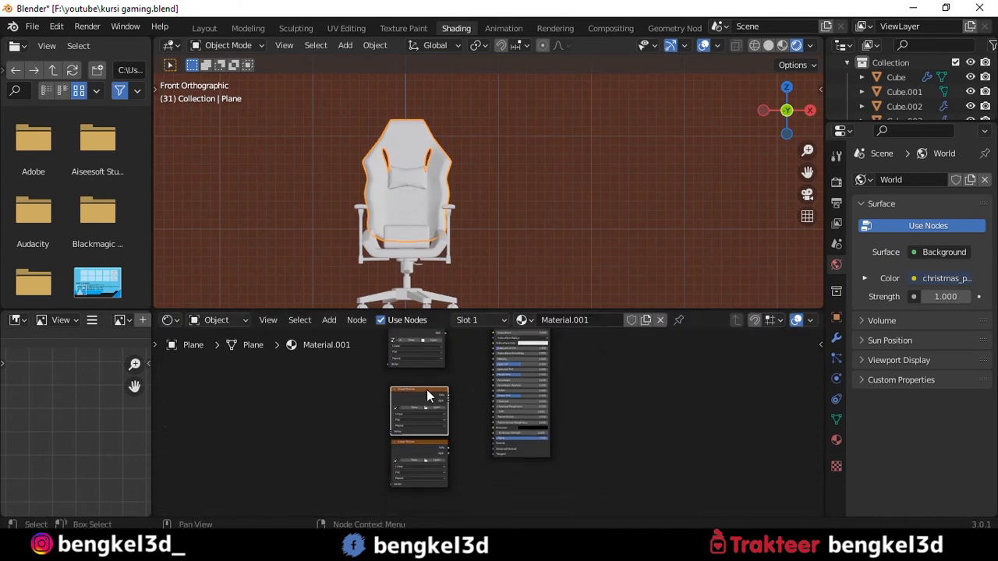
pyautogui.moveTo(493, 428); pyautogui.dragTo(488, 447, button='middle')
pyautogui.scroll(-4, 488, 447)
pyautogui.moveTo(396, 373); pyautogui.dragTo(464, 490)
pyautogui.press('g')
pyautogui.click(404, 377)
# - Add a ColorRamp node between the top Image Texture and the Principled BSDF
pyautogui.hotkey('shift', 'a')
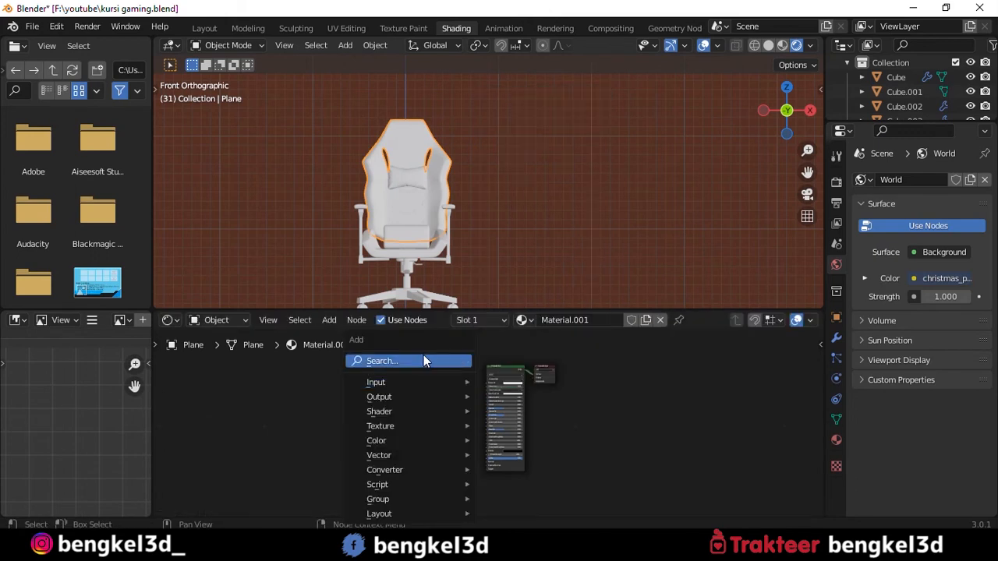
pyautogui.click(423, 354)
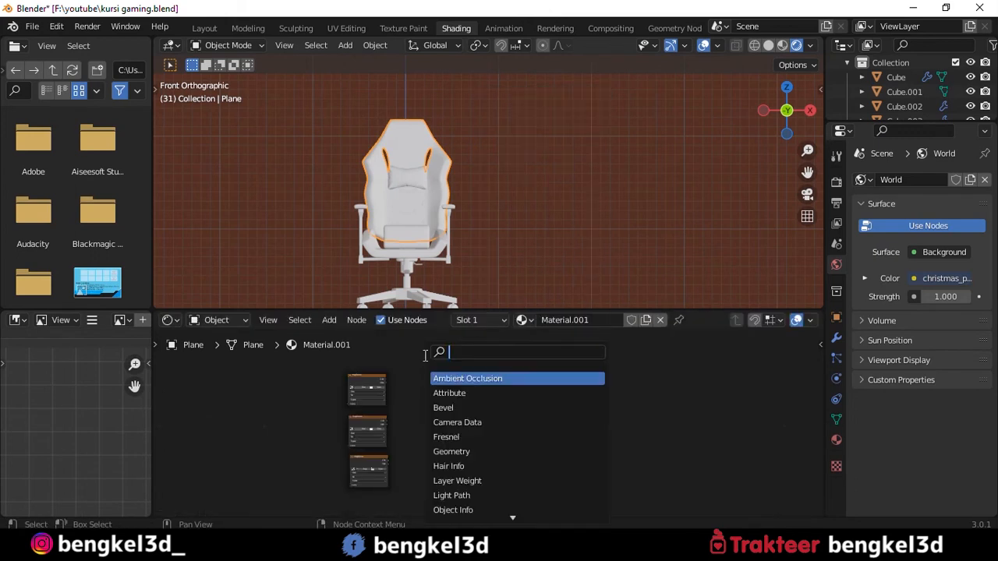
pyautogui.write('color')
pyautogui.click(450, 379)
pyautogui.click(436, 394)
pyautogui.scroll(5, 442, 385)
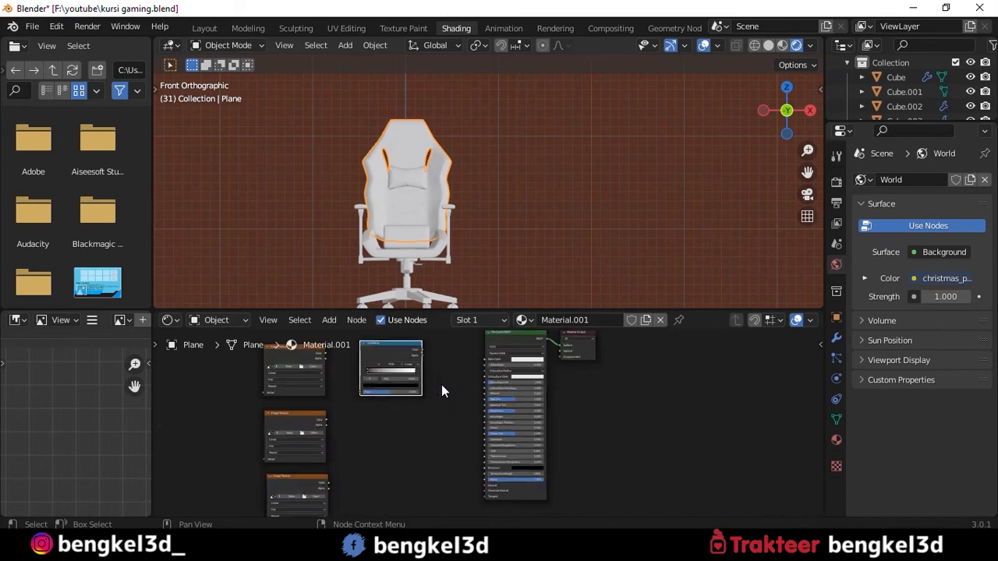
# - Duplicate the ColorRamp twice so that each Image Texture node has one beside it
pyautogui.press('g')
pyautogui.click(451, 458)
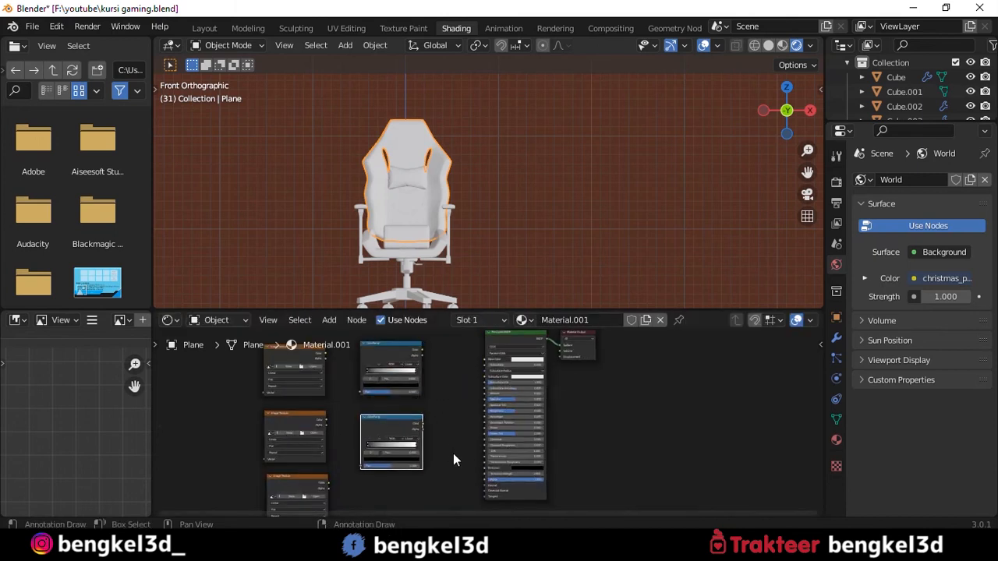
pyautogui.moveTo(453, 454); pyautogui.dragTo(453, 364, button='middle')
pyautogui.hotkey('shift', 'd')
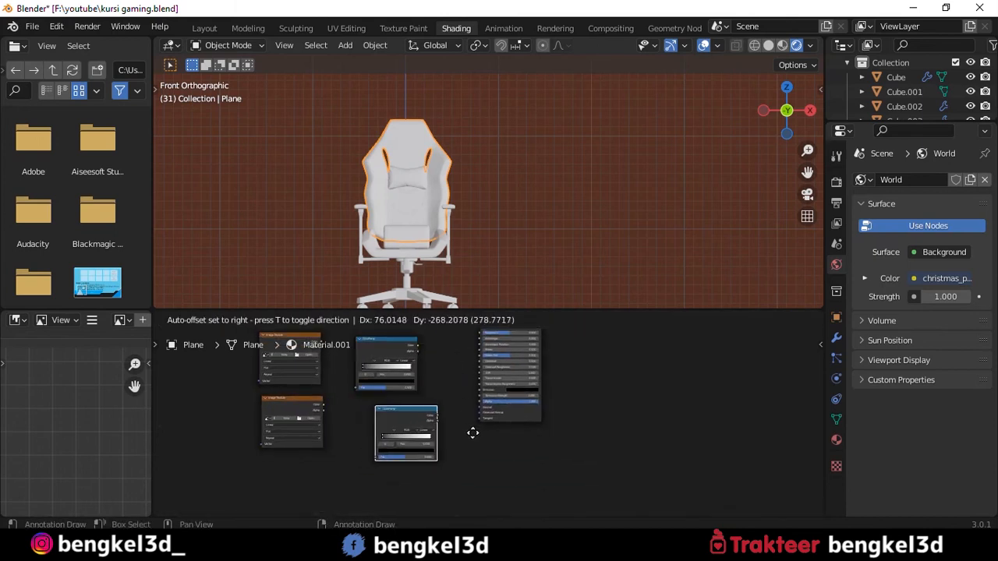
pyautogui.click(458, 433)
# - Add a Bump node beside the lowest ColorRamp
pyautogui.hotkey('shift', 'a')
pyautogui.click(387, 353)
pyautogui.write('bum')
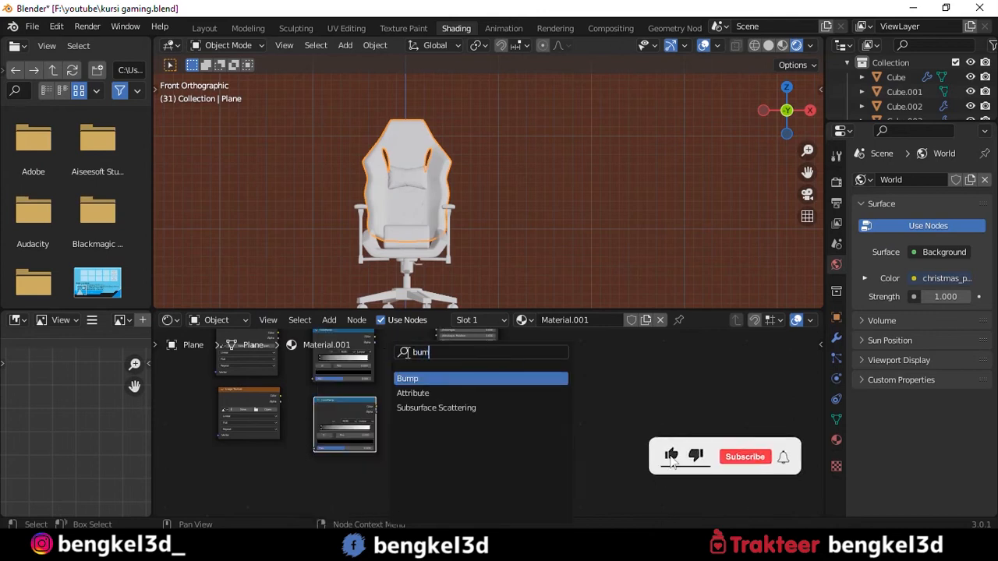
pyautogui.press('Return')
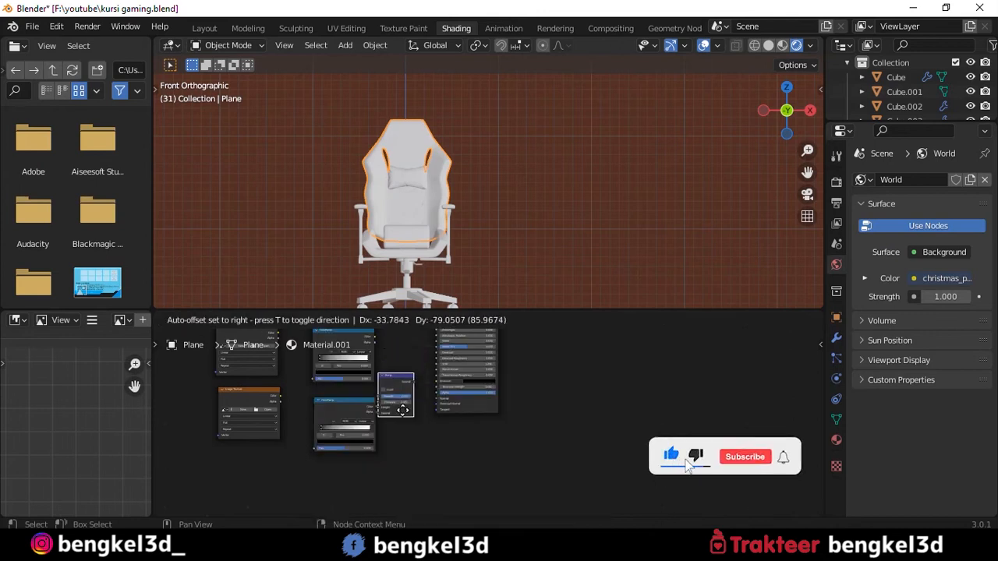
pyautogui.click(421, 430)
# - Attach Texture Coordinate and Mapping nodes to the top Image Texture using UV coordinates, and arrange them clear of the image nodes
pyautogui.moveTo(267, 332); pyautogui.dragTo(431, 412, button='middle')
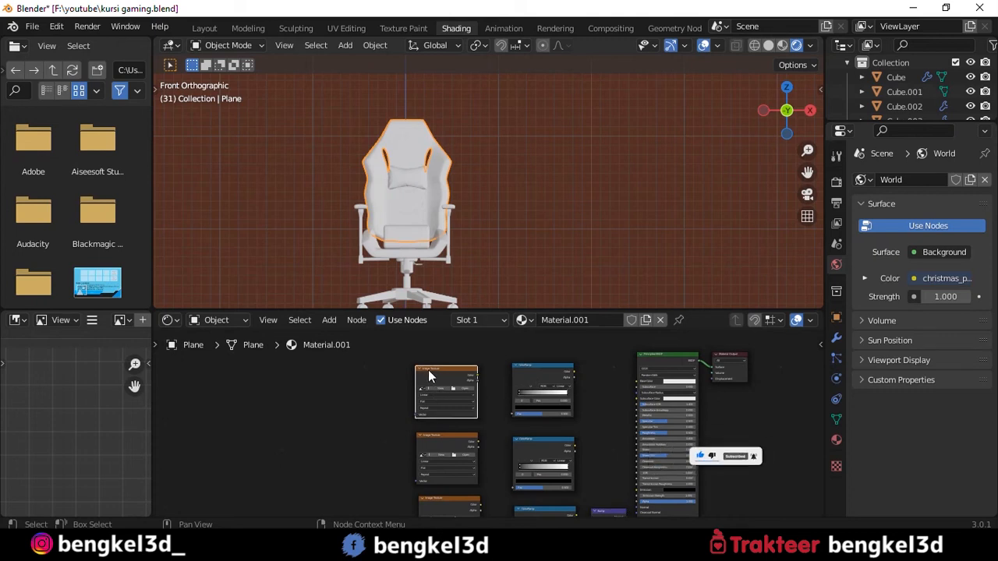
pyautogui.hotkey('ctrl', 't')
pyautogui.moveTo(370, 359); pyautogui.dragTo(285, 422)
pyautogui.scroll(-3, 377, 431)
pyautogui.scroll(9, 368, 383)
pyautogui.moveTo(195, 426); pyautogui.dragTo(371, 402, button='middle')
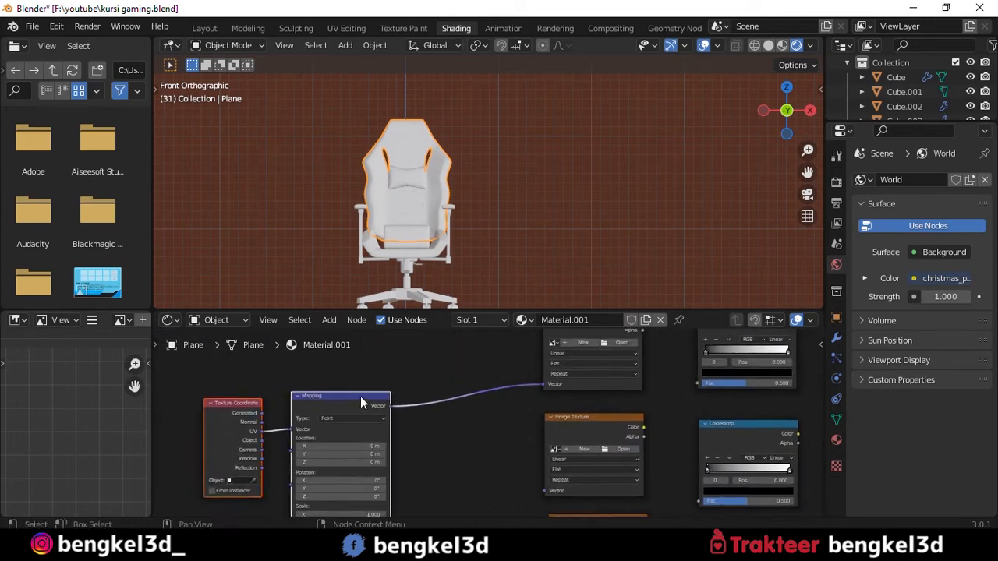
pyautogui.scroll(5, 372, 402)
pyautogui.moveTo(292, 401); pyautogui.dragTo(405, 418, button='middle')
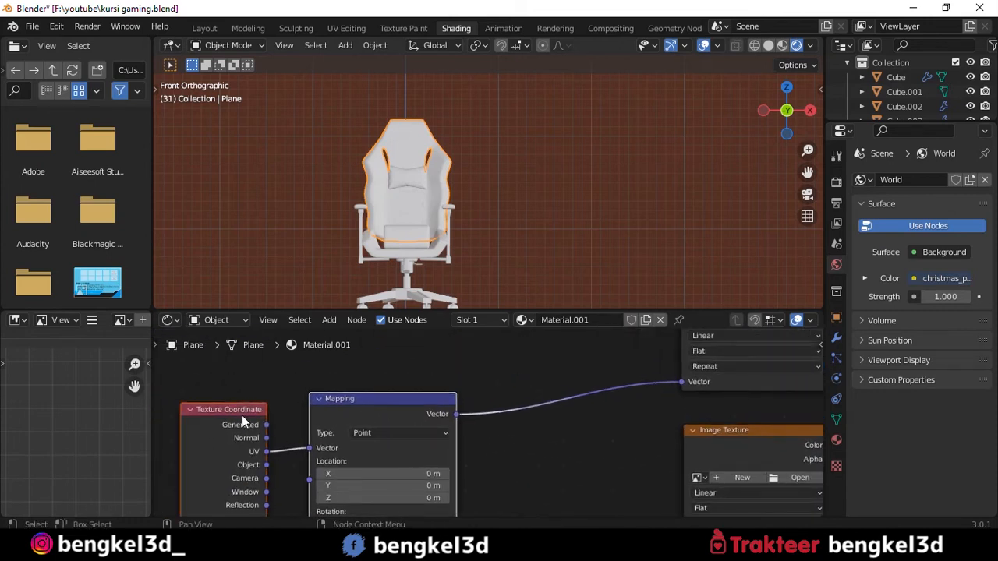
pyautogui.scroll(-2, 241, 415)
# - Connect the Mapping node's Vector output to the middle and lowest Image Texture nodes
pyautogui.moveTo(351, 375); pyautogui.dragTo(514, 463)
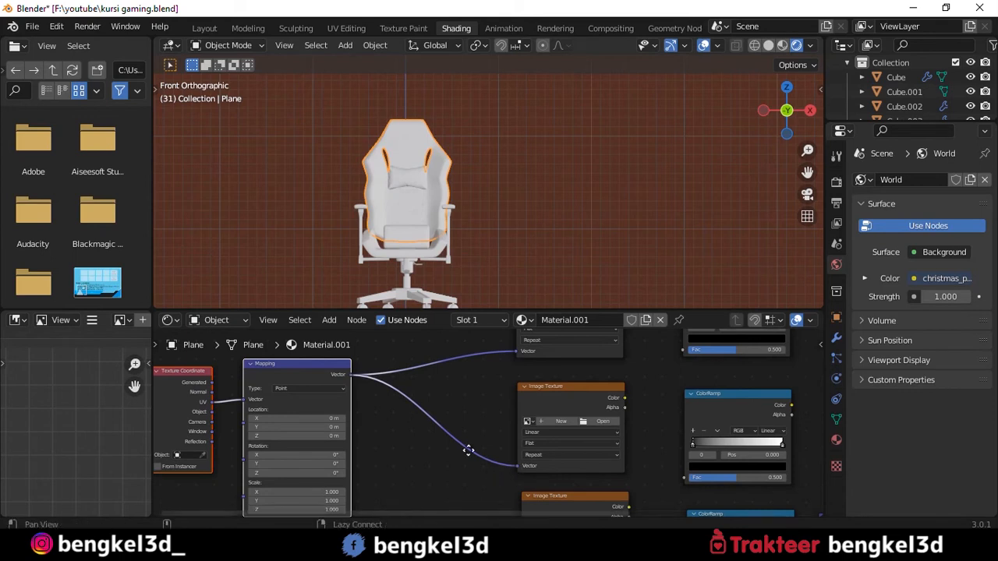
pyautogui.scroll(-3, 437, 394)
pyautogui.scroll(2, 430, 390)
pyautogui.click(467, 475)
pyautogui.moveTo(455, 503); pyautogui.dragTo(368, 418)
pyautogui.moveTo(545, 416); pyautogui.dragTo(466, 354, button='middle')
pyautogui.scroll(3, 480, 413)
pyautogui.scroll(-4, 378, 437)
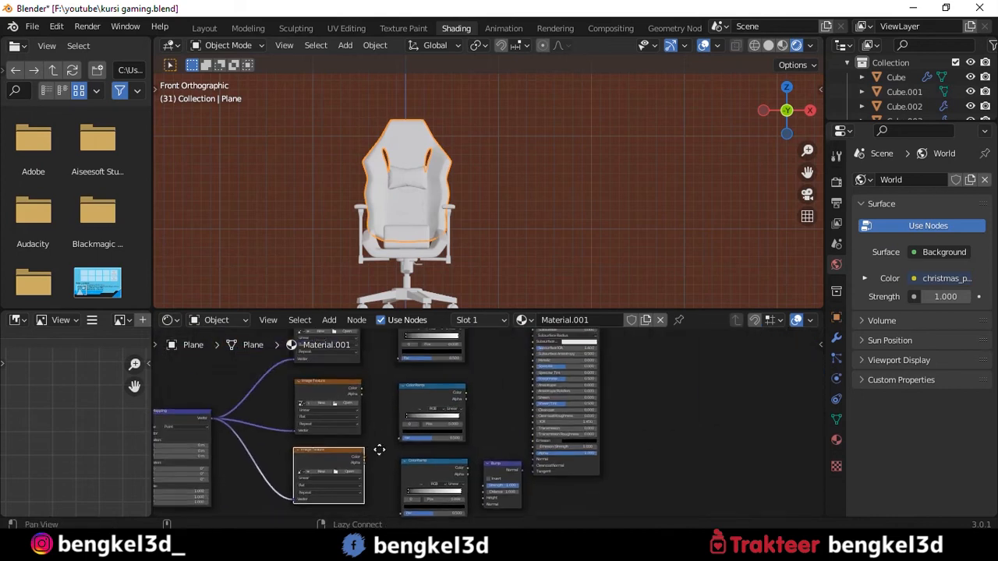
# - Connect the top Image Texture through its ColorRamp to Base Color and load Plastic006_2K_Color.jpg into it
pyautogui.scroll(3, 521, 393)
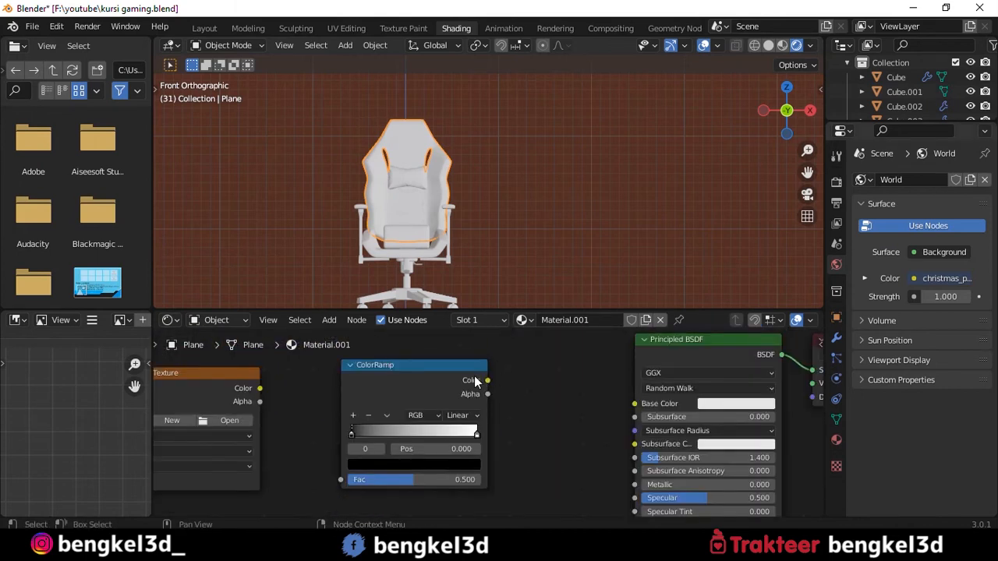
pyautogui.moveTo(488, 381); pyautogui.dragTo(634, 403)
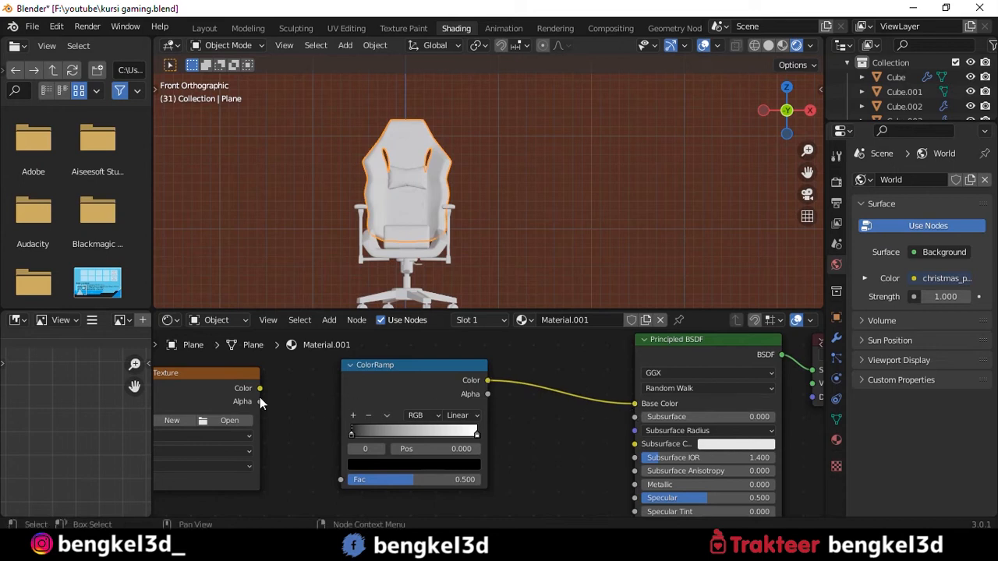
pyautogui.moveTo(274, 393); pyautogui.dragTo(341, 479)
pyautogui.scroll(-2, 328, 443)
pyautogui.scroll(2, 327, 437)
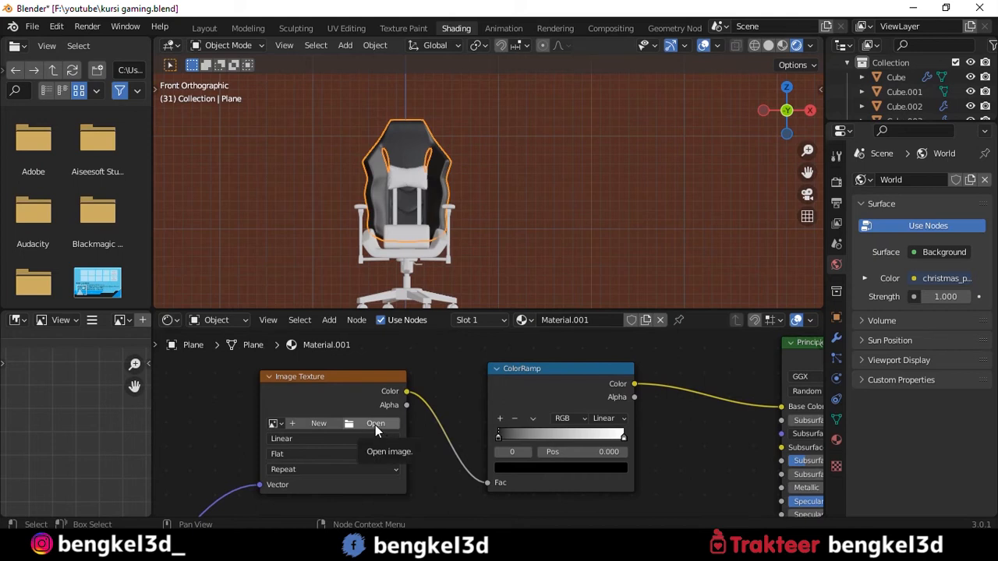
pyautogui.click(375, 425)
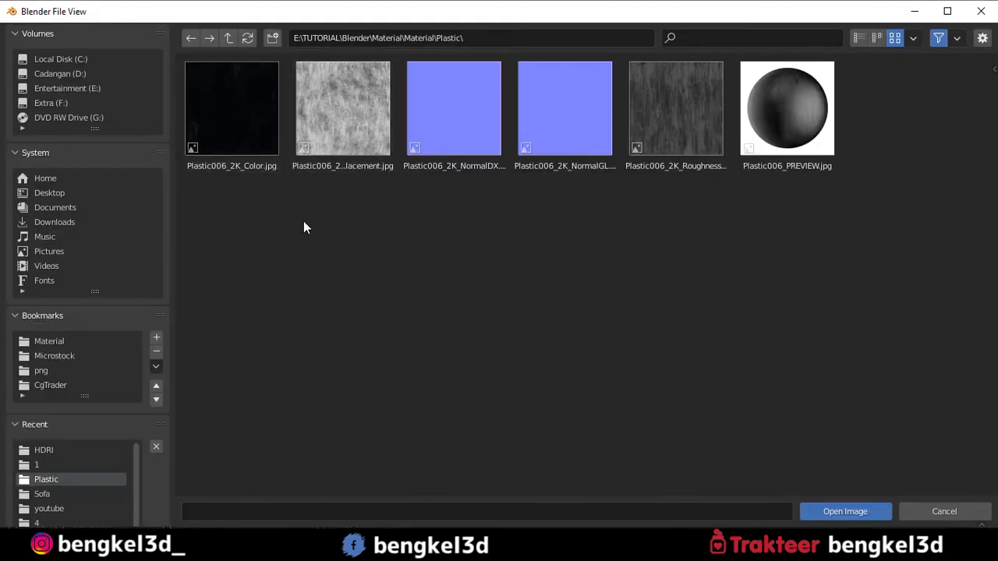
pyautogui.doubleClick(239, 131)
# - Examine the color texture on the backrest up close and from an angled perspective
pyautogui.scroll(5, 398, 150)
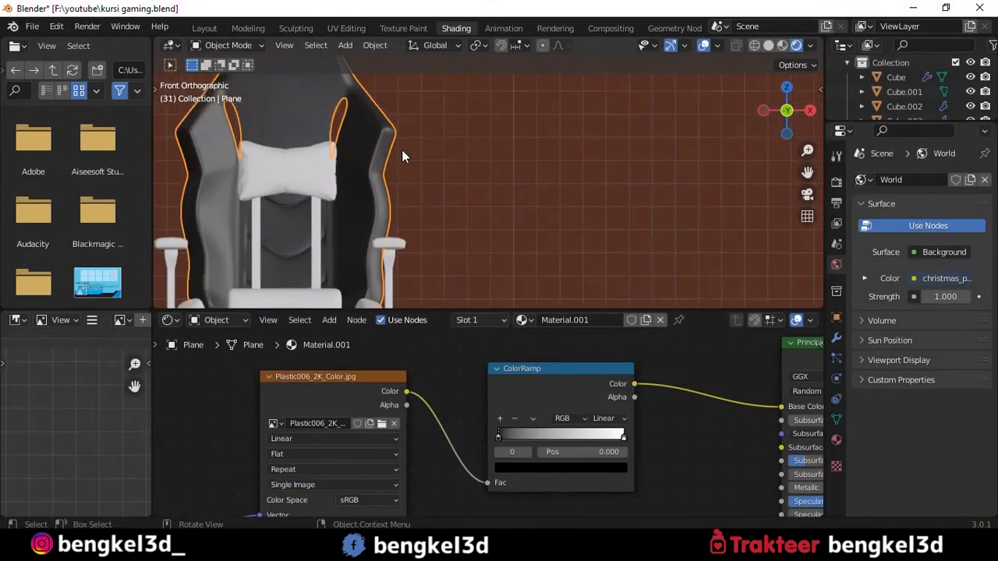
pyautogui.moveTo(379, 157); pyautogui.dragTo(549, 148, button='middle')
pyautogui.keyDown('alt'); pyautogui.moveTo(549, 141); pyautogui.dragTo(549, 140); pyautogui.keyUp('alt')
pyautogui.scroll(-3, 530, 142)
pyautogui.keyDown('alt'); pyautogui.moveTo(468, 148); pyautogui.dragTo(532, 166); pyautogui.keyUp('alt')
pyautogui.scroll(-3, 545, 163)
pyautogui.moveTo(561, 168); pyautogui.dragTo(513, 167, button='middle')
pyautogui.scroll(-4, 525, 204)
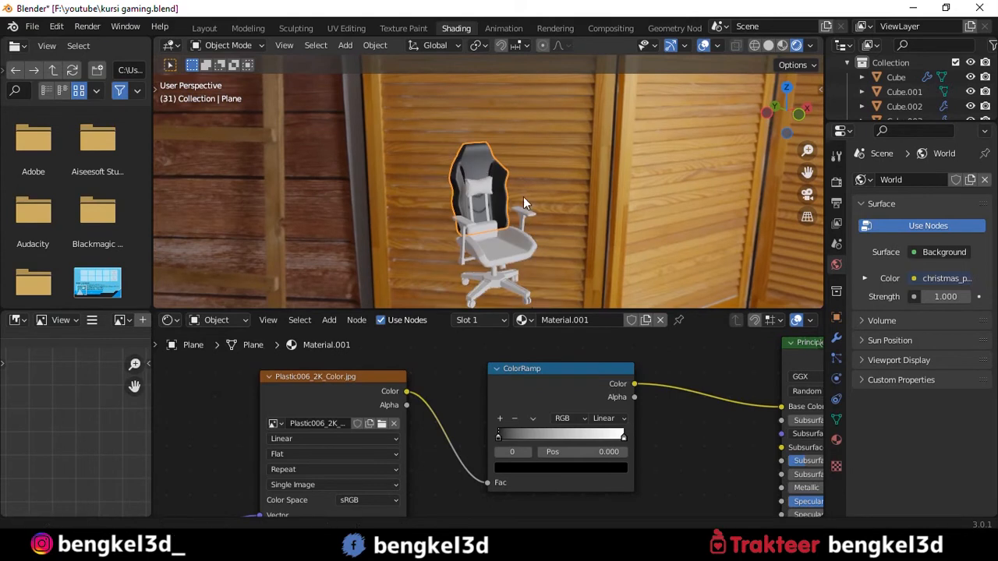
pyautogui.scroll(2, 309, 390)
pyautogui.scroll(-2, 343, 405)
# - Connect the middle Image Texture through its ColorRamp to Roughness and load Plastic006_2K_Roughness.jpg into it
pyautogui.moveTo(355, 375); pyautogui.dragTo(440, 478)
pyautogui.moveTo(641, 430); pyautogui.dragTo(541, 457, button='middle')
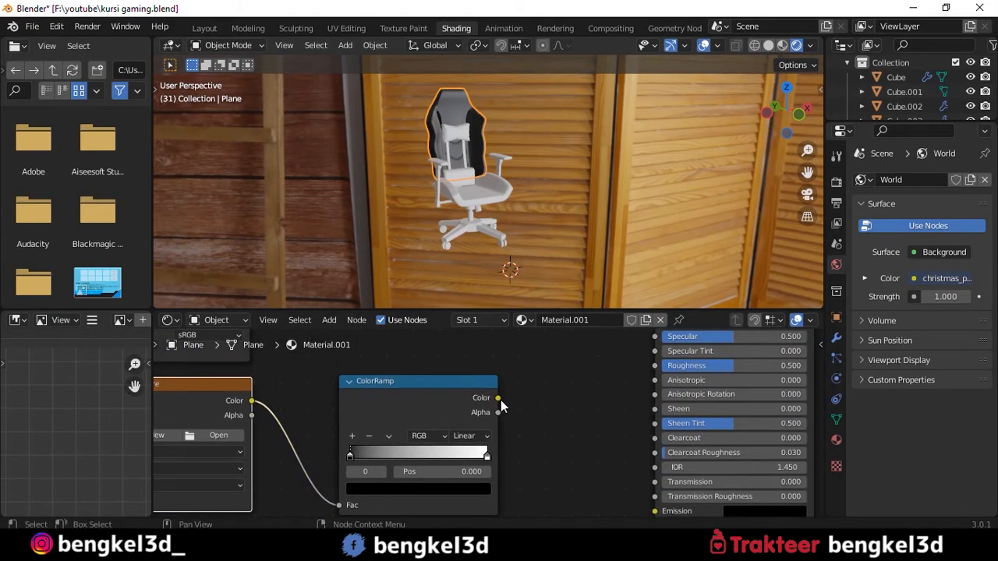
pyautogui.moveTo(497, 399); pyautogui.dragTo(654, 366)
pyautogui.moveTo(467, 458); pyautogui.dragTo(659, 458, button='middle')
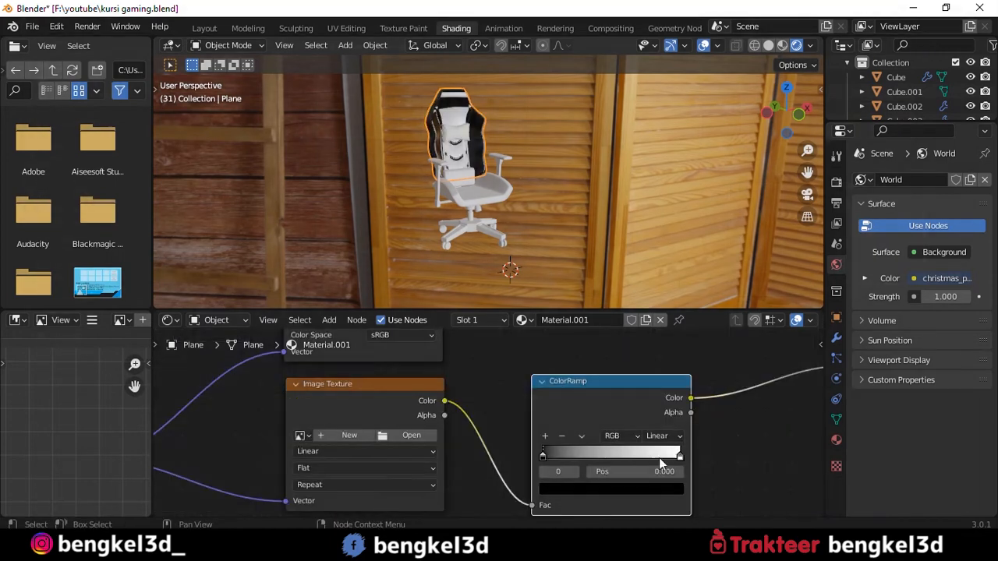
pyautogui.click(420, 435)
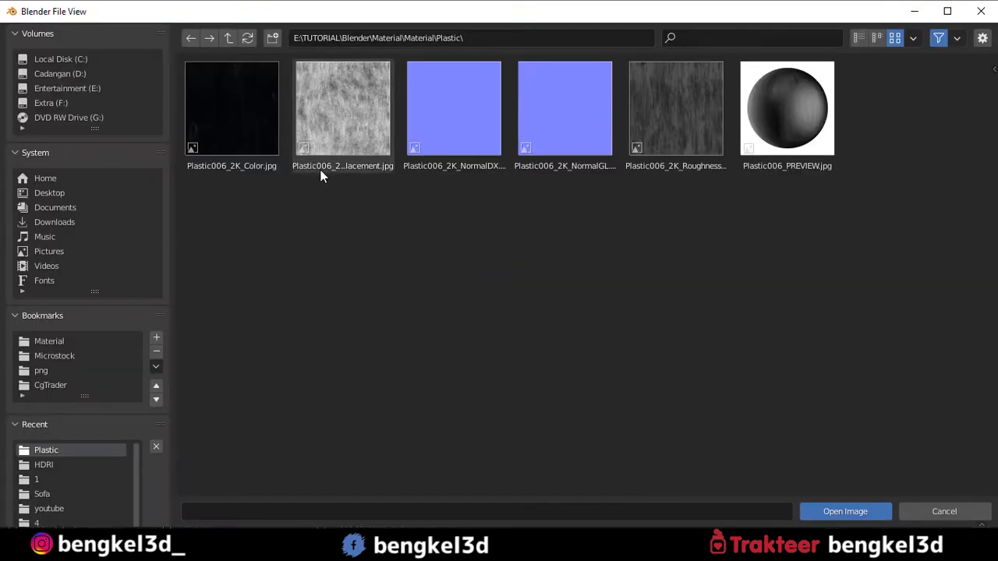
pyautogui.doubleClick(679, 121)
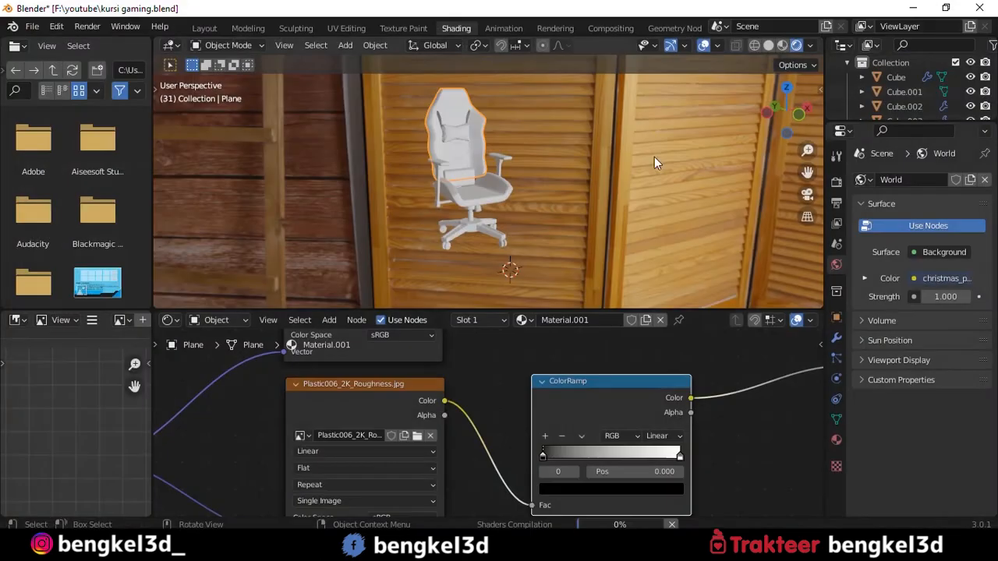
pyautogui.scroll(-1, 695, 392)
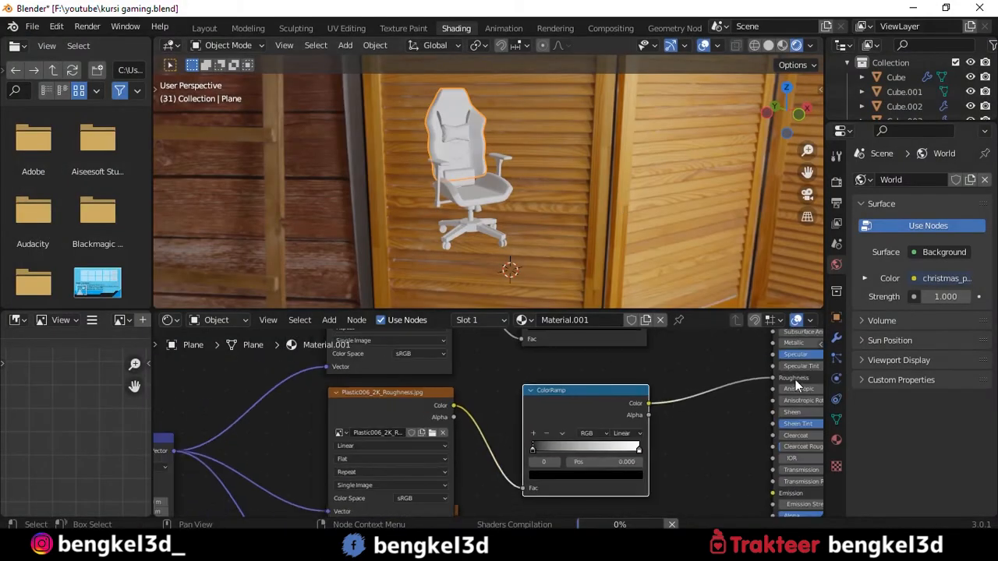
pyautogui.scroll(6, 497, 191)
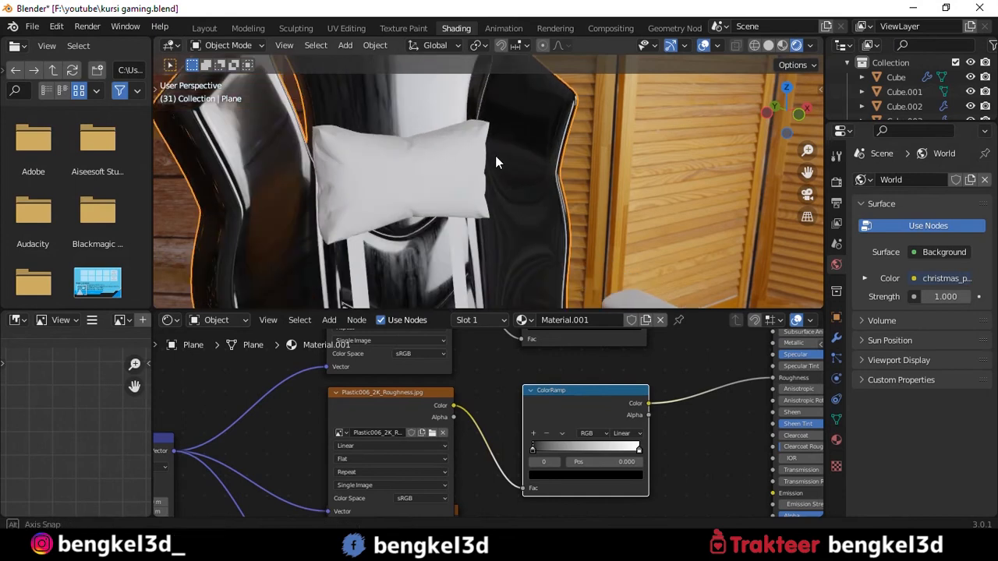
pyautogui.scroll(-8, 497, 168)
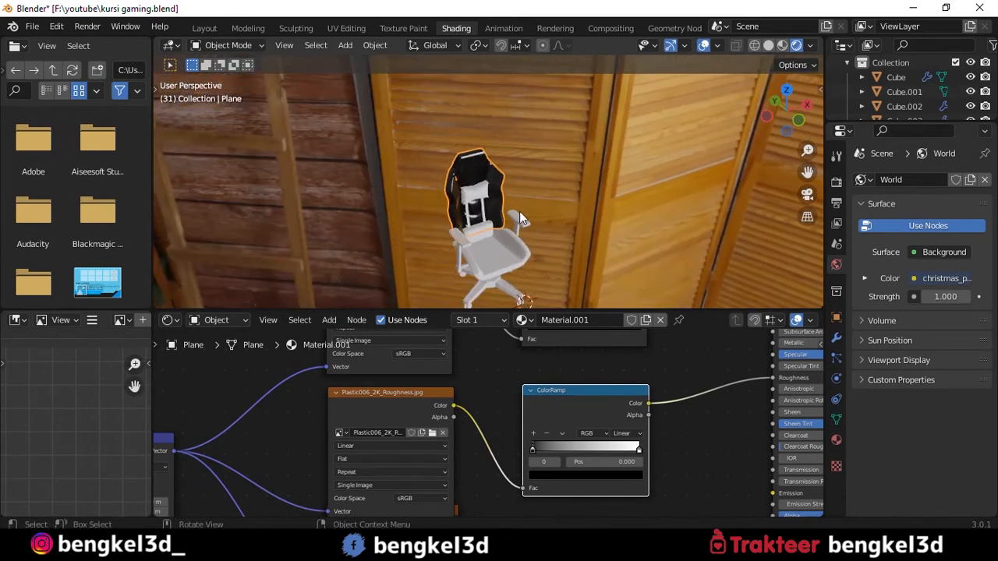
# - Connect the lowest Image Texture through its ColorRamp to the Bump node's Height, with the Bump feeding the Principled BSDF's Normal
pyautogui.scroll(-2, 538, 437)
pyautogui.moveTo(546, 507); pyautogui.dragTo(481, 399, button='middle')
pyautogui.scroll(3, 481, 399)
pyautogui.moveTo(324, 397); pyautogui.dragTo(326, 436)
pyautogui.moveTo(382, 422); pyautogui.dragTo(457, 440)
pyautogui.moveTo(589, 346); pyautogui.dragTo(620, 409)
pyautogui.moveTo(692, 349); pyautogui.dragTo(507, 465, button='middle')
pyautogui.moveTo(515, 468); pyautogui.dragTo(534, 444)
pyautogui.moveTo(328, 416); pyautogui.dragTo(460, 435, button='middle')
# - Set the color space of the roughness Image Texture to Non-Color
pyautogui.scroll(2, 436, 435)
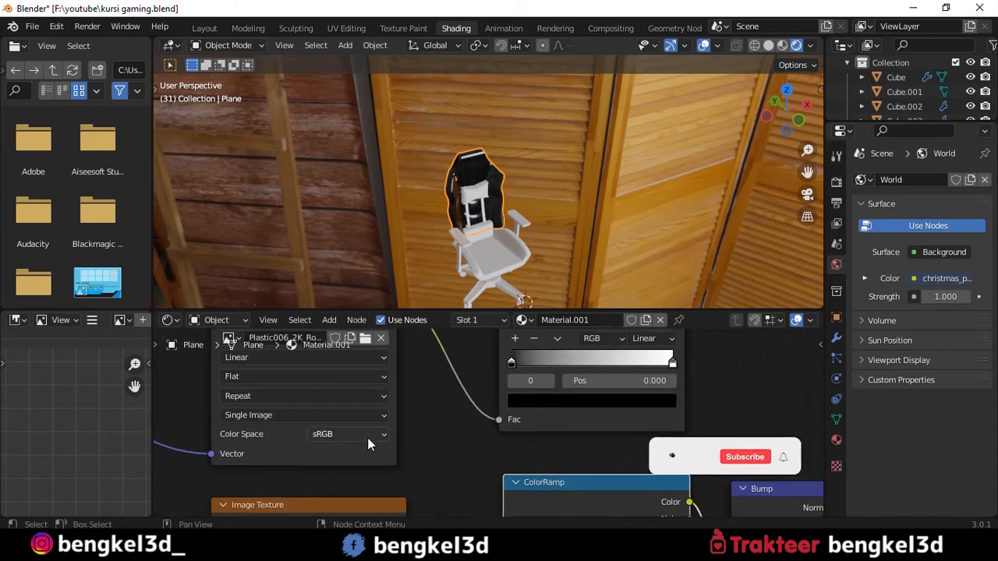
pyautogui.click(327, 434)
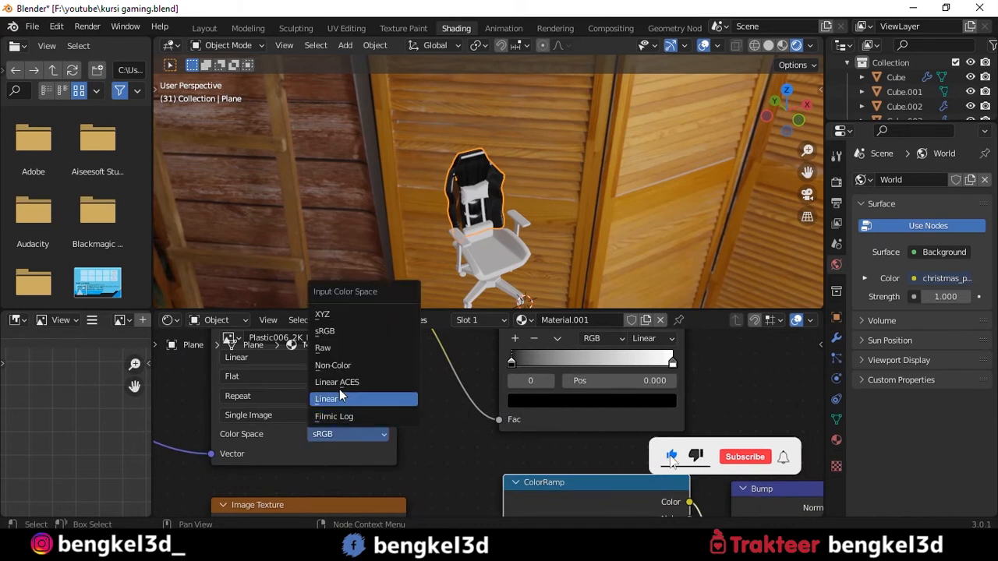
pyautogui.click(339, 365)
pyautogui.scroll(-3, 428, 409)
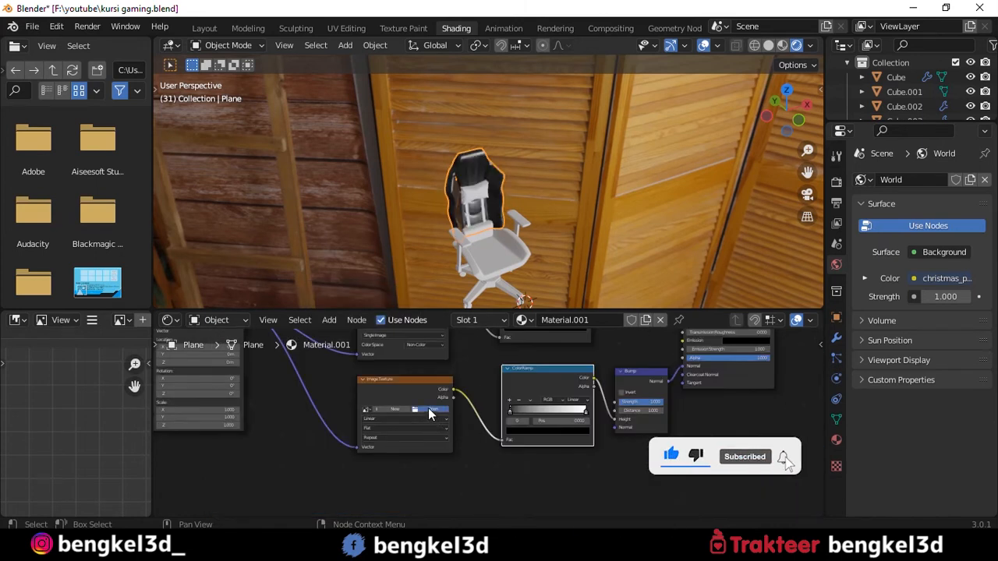
# - Load Plastic006_2K_NormalDX.jpg into the lowest Image Texture node
pyautogui.click(428, 409)
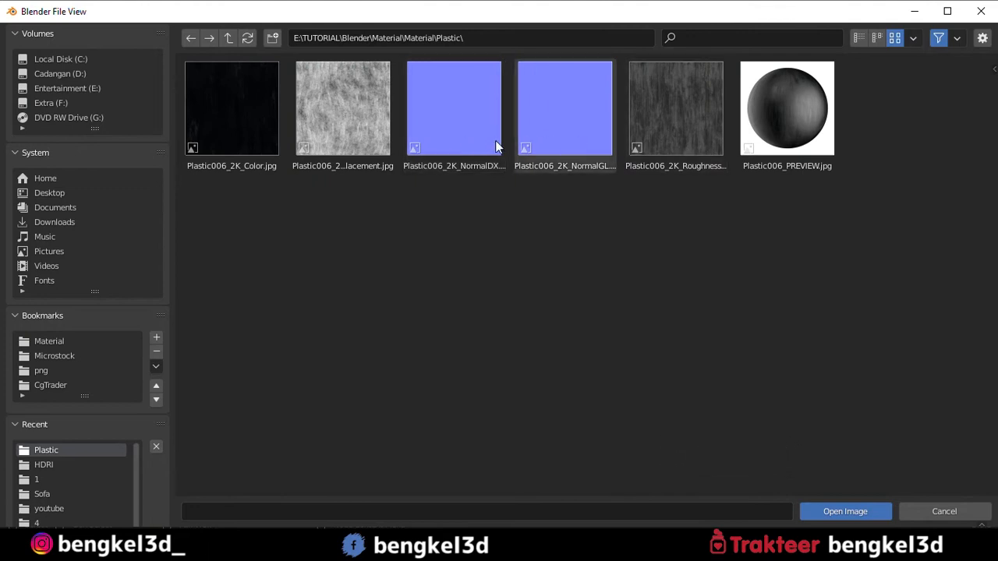
pyautogui.click(484, 158)
pyautogui.doubleClick(485, 155)
pyautogui.scroll(8, 484, 155)
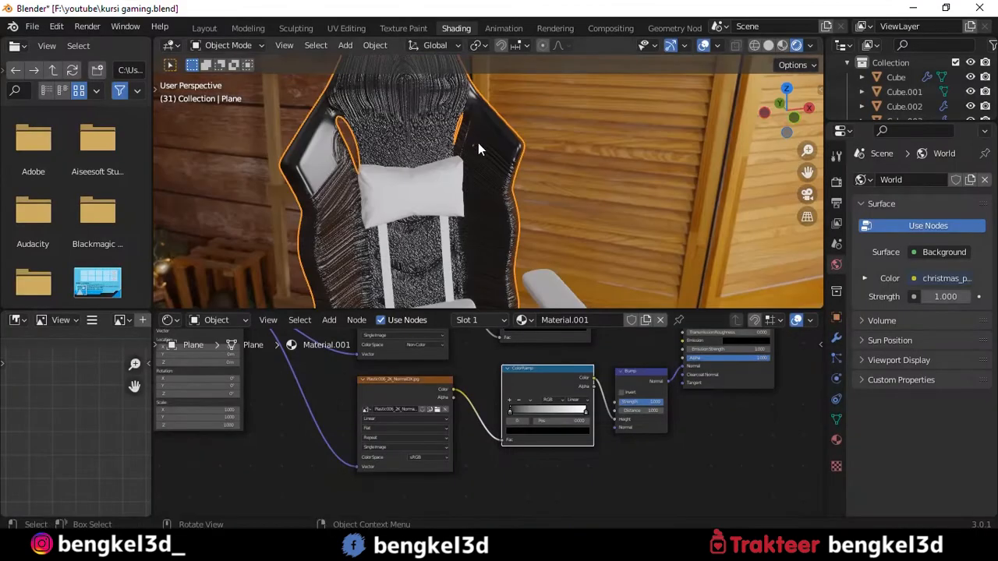
pyautogui.scroll(-3, 484, 154)
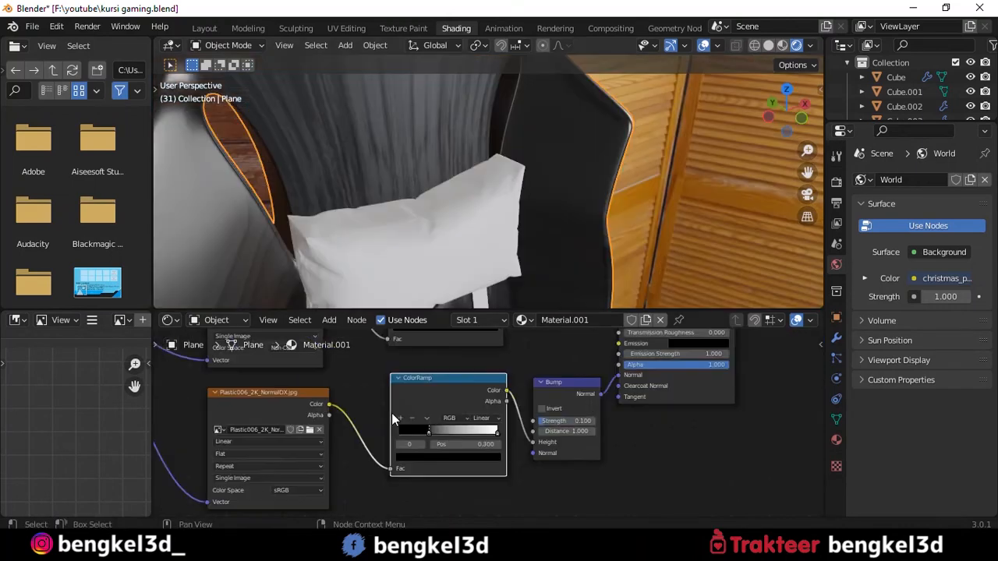
# - Set the Mapping node's X, Y and Z scale to 3
pyautogui.scroll(-6, 393, 417)
pyautogui.moveTo(417, 398)
pyautogui.keyDown('alt'); pyautogui.mouseDown()
pyautogui.moveTo(492, 445)
pyautogui.moveTo(548, 446)
pyautogui.mouseUp(); pyautogui.keyUp('alt')
pyautogui.moveTo(434, 428)
pyautogui.keyDown('alt'); pyautogui.mouseDown()
pyautogui.moveTo(458, 435)
pyautogui.moveTo(489, 385)
pyautogui.mouseUp(); pyautogui.keyUp('alt')
pyautogui.scroll(6, 409, 437)
pyautogui.scroll(5, 477, 401)
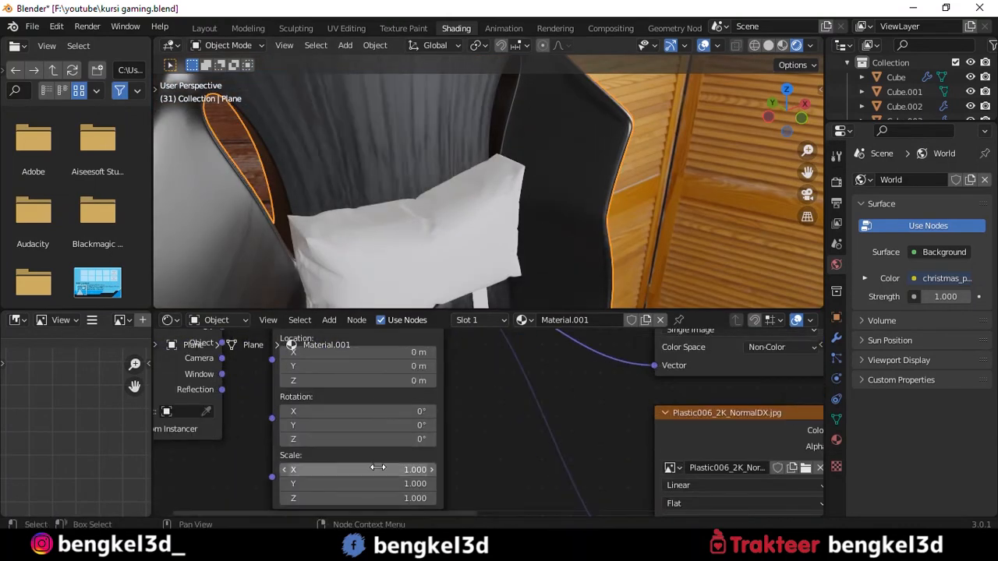
pyautogui.moveTo(377, 470); pyautogui.dragTo(377, 496)
pyautogui.write('3')
pyautogui.press('Return')
pyautogui.scroll(-6, 507, 249)
# - Narrow the roughness ColorRamp gradient by moving its white stop inward to about 0.555
pyautogui.keyDown('alt'); pyautogui.moveTo(671, 355); pyautogui.dragTo(312, 499); pyautogui.keyUp('alt')
pyautogui.moveTo(581, 426); pyautogui.dragTo(657, 425)
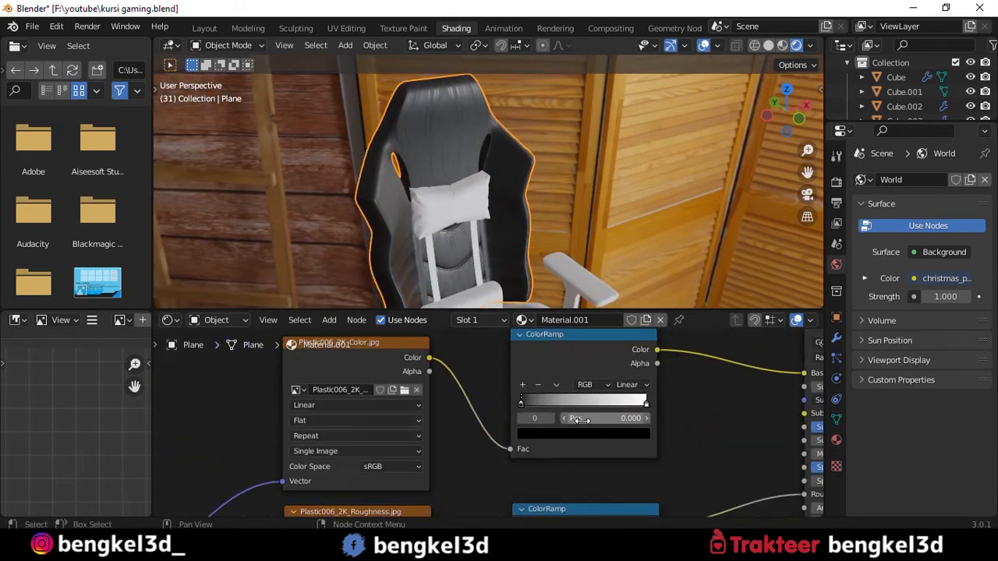
pyautogui.moveTo(521, 402); pyautogui.dragTo(547, 407)
pyautogui.scroll(4, 536, 156)
pyautogui.keyDown('alt'); pyautogui.moveTo(538, 124); pyautogui.dragTo(562, 168); pyautogui.keyUp('alt')
pyautogui.scroll(-2, 500, 120)
pyautogui.moveTo(644, 403); pyautogui.dragTo(605, 404)
# - Link the backrest's Material.001 to the seat, armrests, cushions, straps, base and casters
pyautogui.scroll(-3, 508, 234)
pyautogui.keyDown('alt'); pyautogui.moveTo(508, 234); pyautogui.dragTo(516, 185); pyautogui.keyUp('alt')
pyautogui.moveTo(516, 185); pyautogui.dragTo(470, 212, button='middle')
pyautogui.moveTo(523, 186); pyautogui.dragTo(558, 195, button='middle')
pyautogui.click(530, 248)
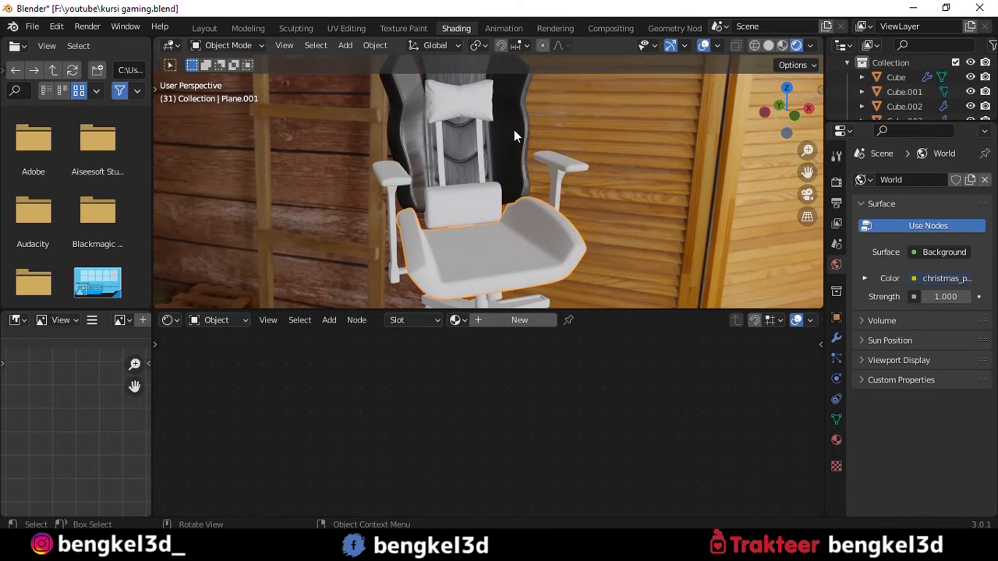
pyautogui.keyDown('shift'); pyautogui.click(569, 167); pyautogui.keyUp('shift')
pyautogui.keyDown('shift'); pyautogui.moveTo(520, 297); pyautogui.dragTo(531, 134, button='middle'); pyautogui.keyUp('shift')
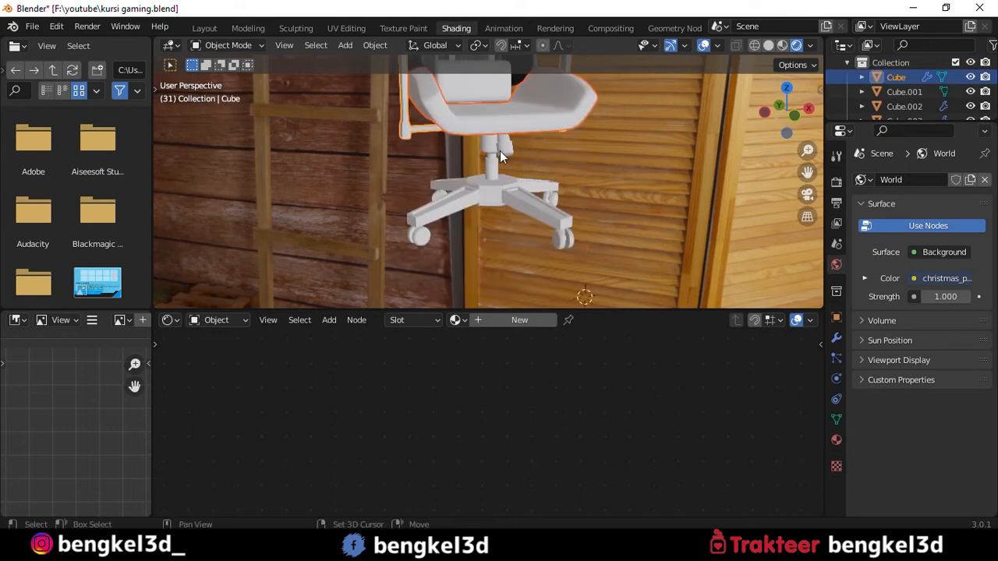
pyautogui.keyDown('shift'); pyautogui.click(484, 153); pyautogui.keyUp('shift')
pyautogui.keyDown('shift'); pyautogui.click(485, 159); pyautogui.keyUp('shift')
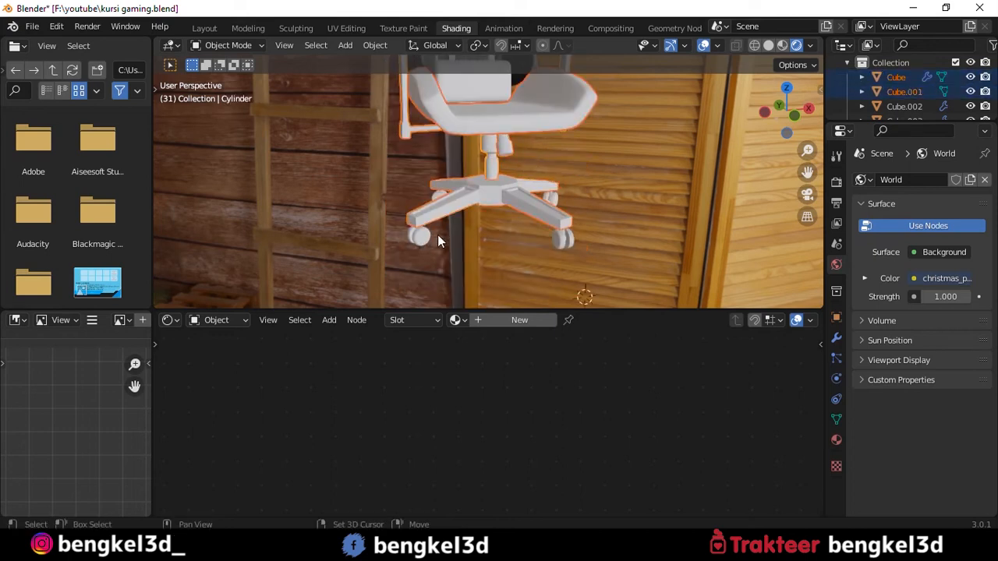
pyautogui.keyDown('shift'); pyautogui.click(557, 241); pyautogui.keyUp('shift')
pyautogui.keyDown('shift'); pyautogui.click(482, 200); pyautogui.keyUp('shift')
pyautogui.moveTo(481, 200); pyautogui.dragTo(575, 211, button='middle')
pyautogui.keyDown('shift'); pyautogui.click(468, 209); pyautogui.keyUp('shift')
pyautogui.moveTo(741, 220); pyautogui.dragTo(571, 192, button='middle')
pyautogui.keyDown('shift'); pyautogui.click(473, 100); pyautogui.keyUp('shift')
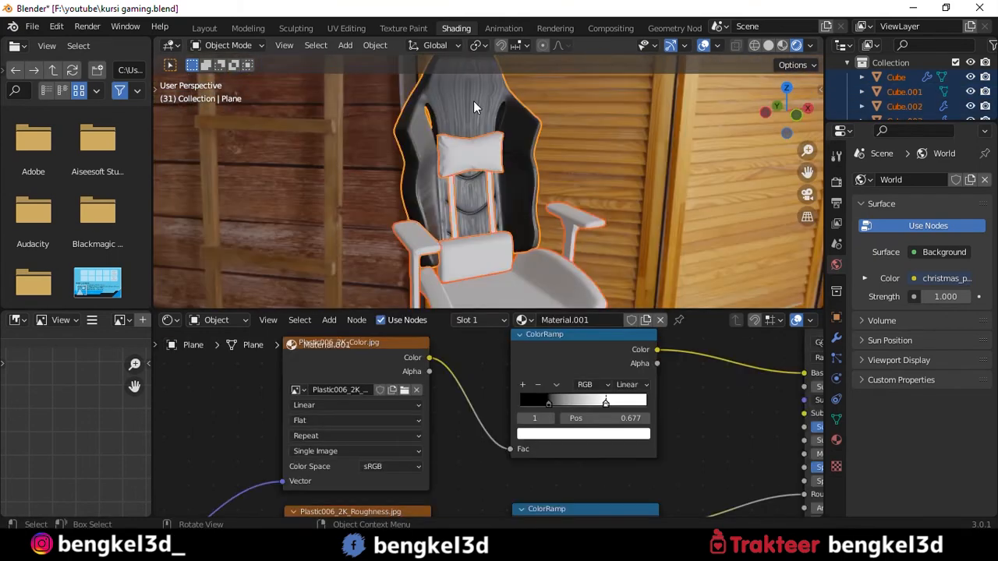
pyautogui.hotkey('ctrl', 'l')
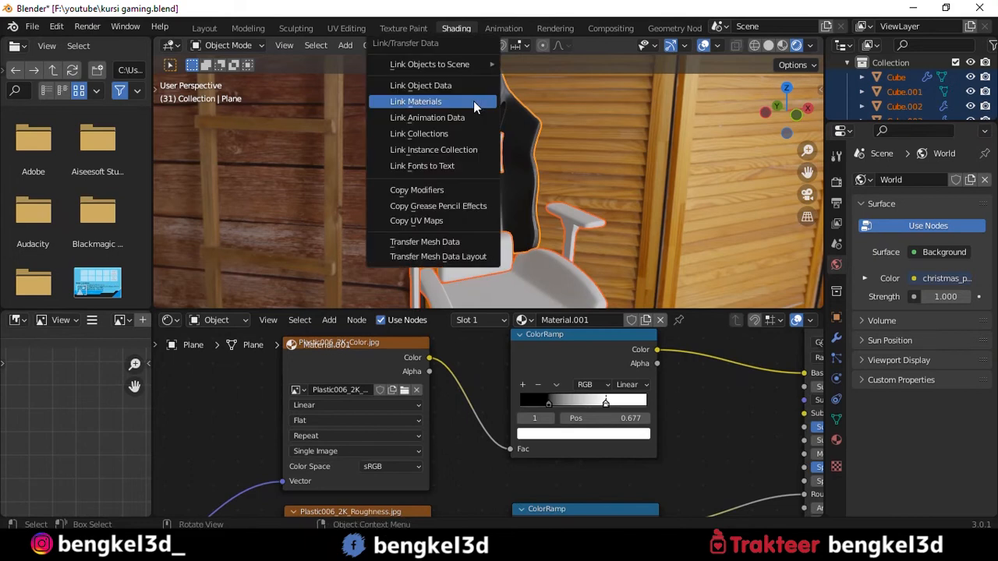
pyautogui.press('Return')
# - Make the shared material a single-user copy on the backrest strap at the viewer's right
pyautogui.moveTo(504, 125); pyautogui.dragTo(582, 165, button='middle')
pyautogui.scroll(3, 512, 183)
pyautogui.scroll(-5, 640, 127)
pyautogui.click(205, 28)
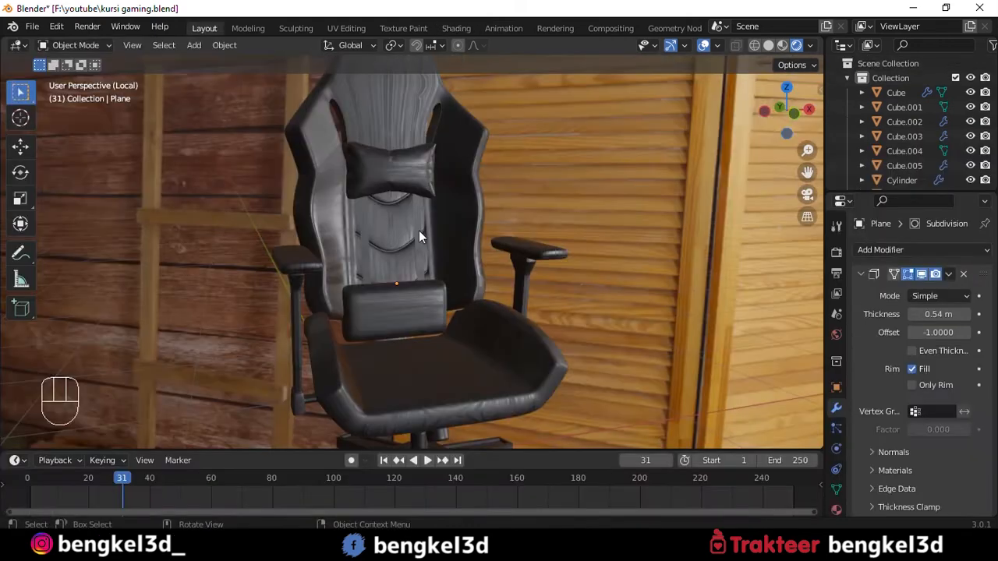
pyautogui.click(421, 238)
pyautogui.keyDown('alt'); pyautogui.moveTo(422, 234); pyautogui.dragTo(423, 232); pyautogui.keyUp('alt')
pyautogui.scroll(2, 417, 236)
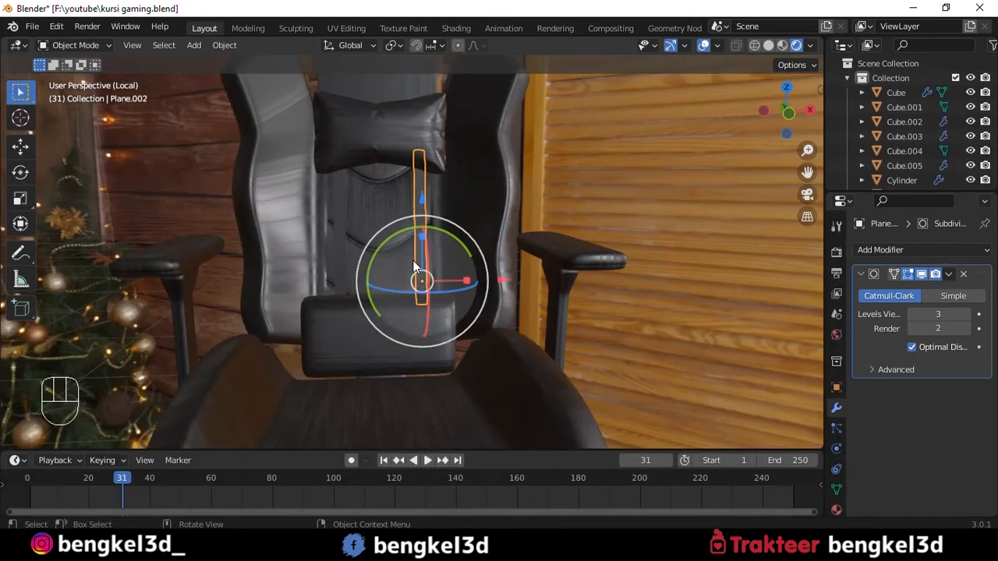
pyautogui.click(456, 28)
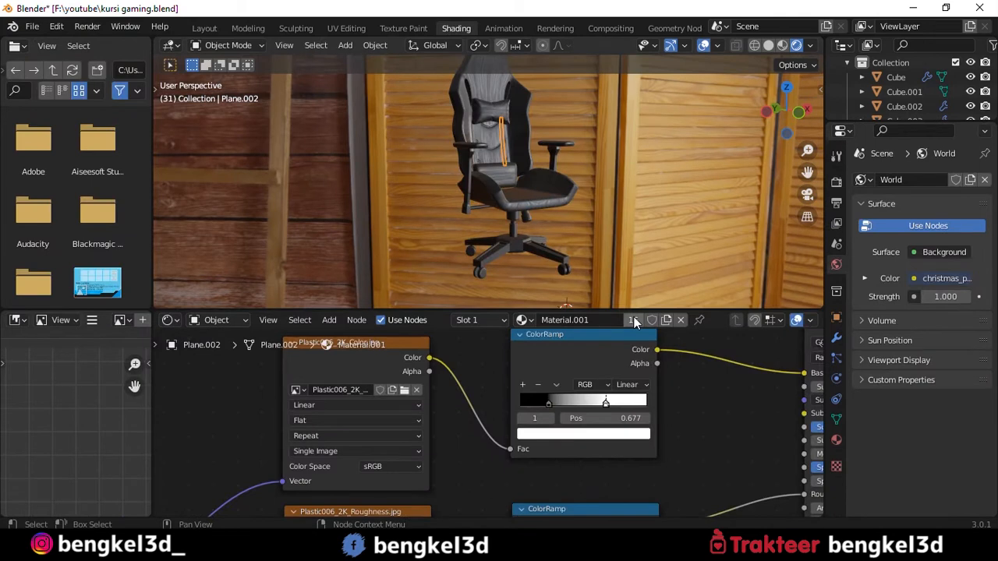
pyautogui.click(634, 321)
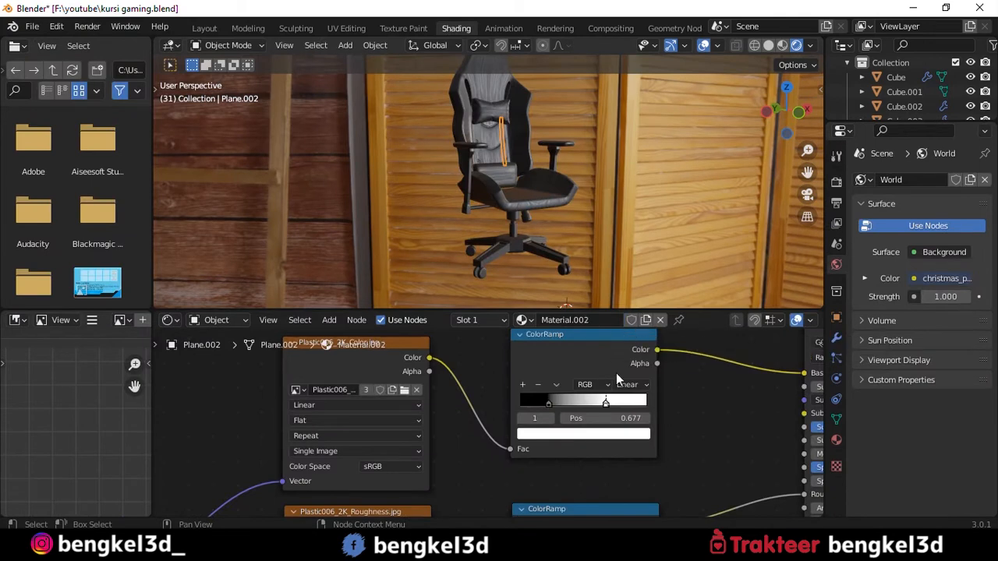
# - Delete the texture, mapping and ColorRamp nodes from the strap's material, keeping only Principled BSDF and Material Output
pyautogui.scroll(-2, 496, 426)
pyautogui.scroll(-5, 507, 396)
pyautogui.moveTo(348, 390); pyautogui.dragTo(522, 531)
pyautogui.scroll(3, 492, 433)
pyautogui.press('x')
pyautogui.scroll(4, 496, 436)
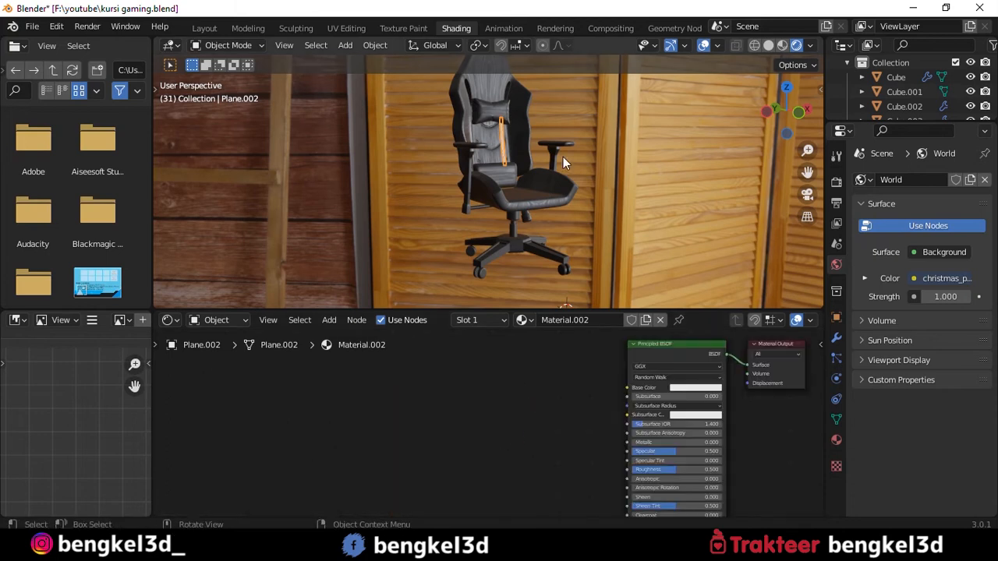
# - Link the edited strap's plain material to the other backrest strap
pyautogui.press('`')
pyautogui.click(586, 100)
pyautogui.scroll(4, 499, 281)
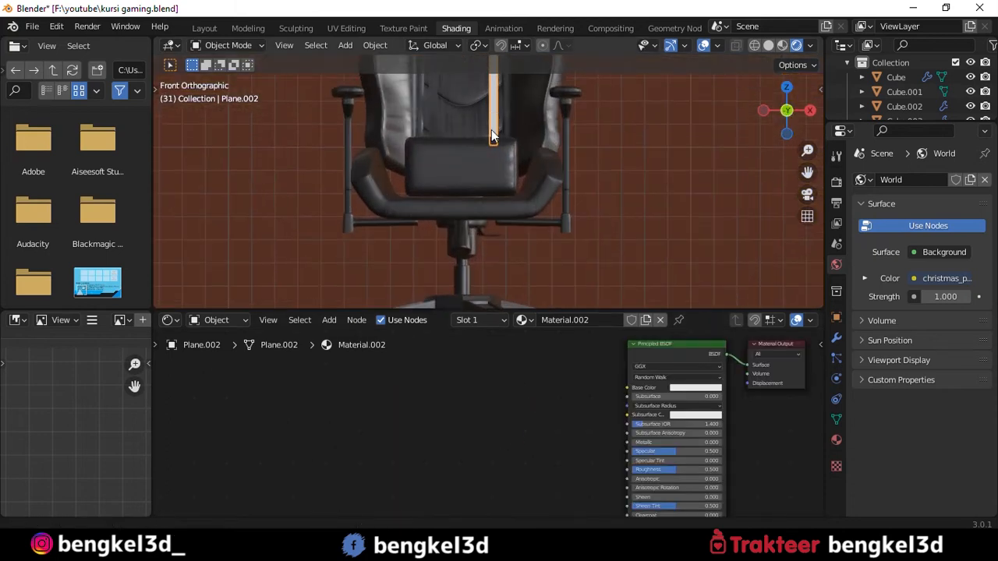
pyautogui.scroll(2, 510, 269)
pyautogui.scroll(2, 545, 172)
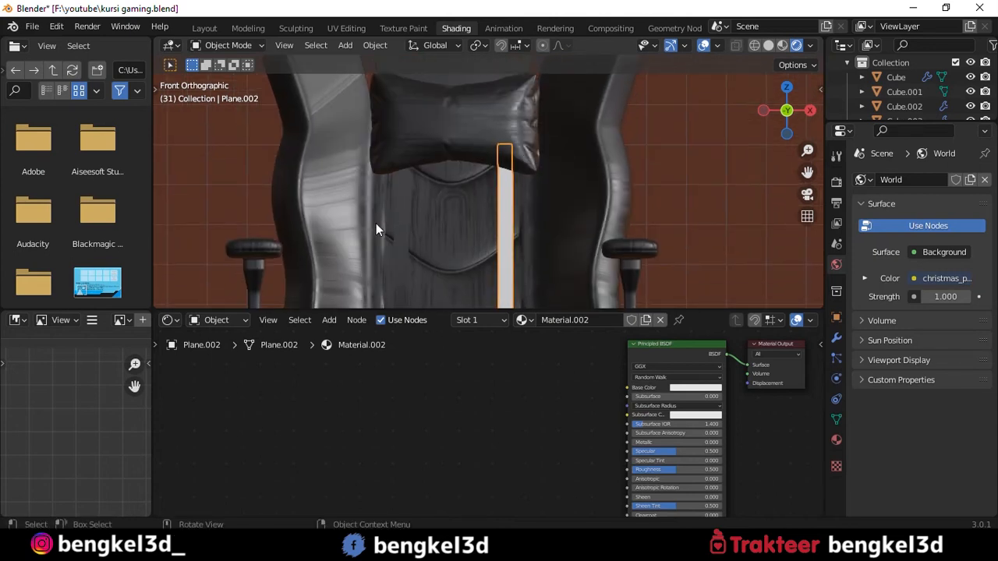
pyautogui.click(405, 219)
pyautogui.keyDown('shift'); pyautogui.click(503, 221); pyautogui.keyUp('shift')
pyautogui.hotkey('ctrl', 'l')
pyautogui.click(503, 221)
# - Duplicate the lumbar cushion, place the copy over the seat and rotate it 90° about the X axis
pyautogui.scroll(-4, 599, 191)
pyautogui.moveTo(599, 191); pyautogui.dragTo(630, 175, button='middle')
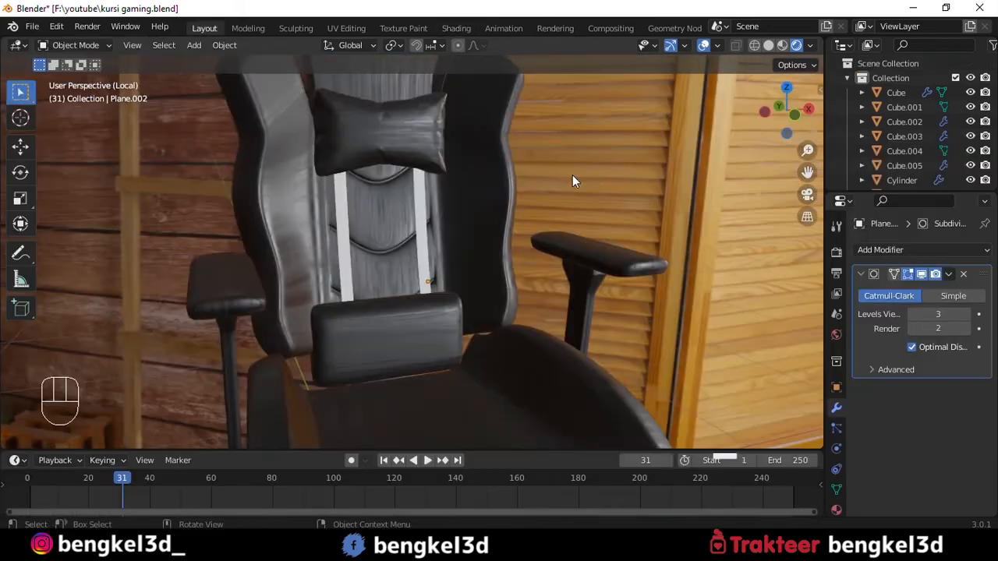
pyautogui.scroll(-4, 561, 177)
pyautogui.keyDown('alt'); pyautogui.moveTo(510, 189); pyautogui.dragTo(437, 291); pyautogui.keyUp('alt')
pyautogui.scroll(5, 414, 181)
pyautogui.scroll(-4, 451, 272)
pyautogui.click(431, 273)
pyautogui.hotkey('shift', 'd')
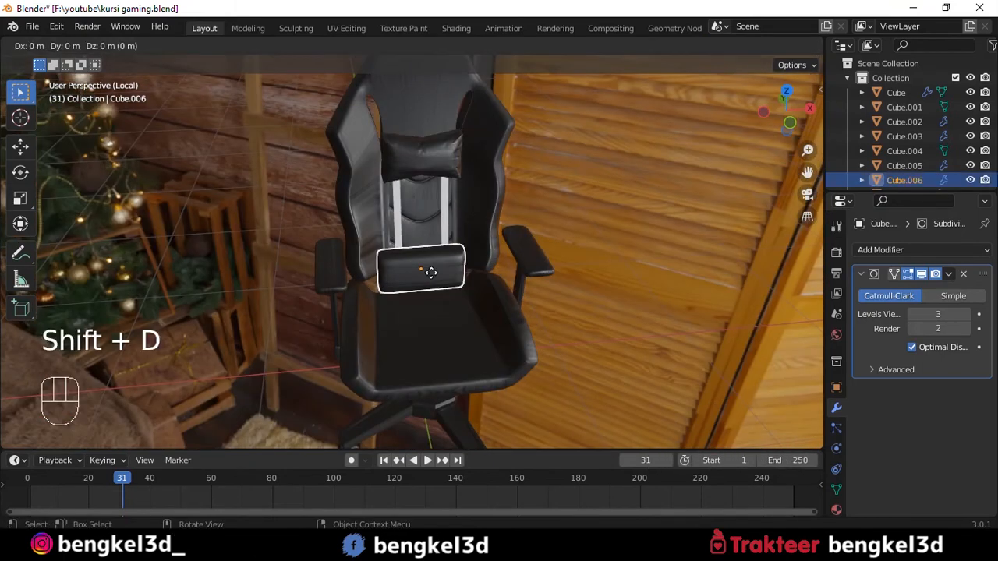
pyautogui.click(463, 346)
pyautogui.keyDown('alt'); pyautogui.moveTo(463, 345); pyautogui.dragTo(584, 303); pyautogui.keyUp('alt')
pyautogui.press('r')
pyautogui.write('x90')
pyautogui.press('Return')
pyautogui.keyDown('alt'); pyautogui.moveTo(584, 303); pyautogui.dragTo(521, 242); pyautogui.keyUp('alt')
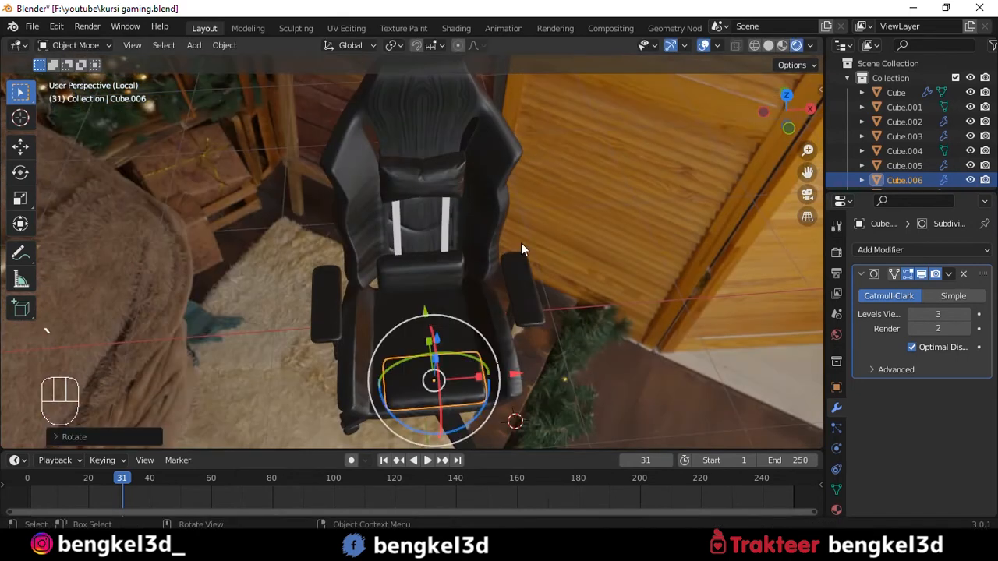
# - Position the duplicated cushion on the seat surface, adjusting its placement from the top view
pyautogui.press('KP_7')
pyautogui.moveTo(458, 260); pyautogui.dragTo(458, 191)
pyautogui.moveTo(457, 221); pyautogui.dragTo(457, 196)
pyautogui.keyDown('alt'); pyautogui.moveTo(492, 269); pyautogui.dragTo(492, 228); pyautogui.keyUp('alt')
pyautogui.moveTo(456, 263); pyautogui.dragTo(457, 258)
pyautogui.click(661, 238)
pyautogui.keyDown('alt'); pyautogui.moveTo(653, 261); pyautogui.dragTo(708, 202); pyautogui.keyUp('alt')
pyautogui.click(746, 231)
# - Move the head pillow higher up the backrest and enlarge it slightly
pyautogui.scroll(-3, 598, 256)
pyautogui.keyDown('alt'); pyautogui.moveTo(599, 256); pyautogui.dragTo(414, 240); pyautogui.keyUp('alt')
pyautogui.press('`')
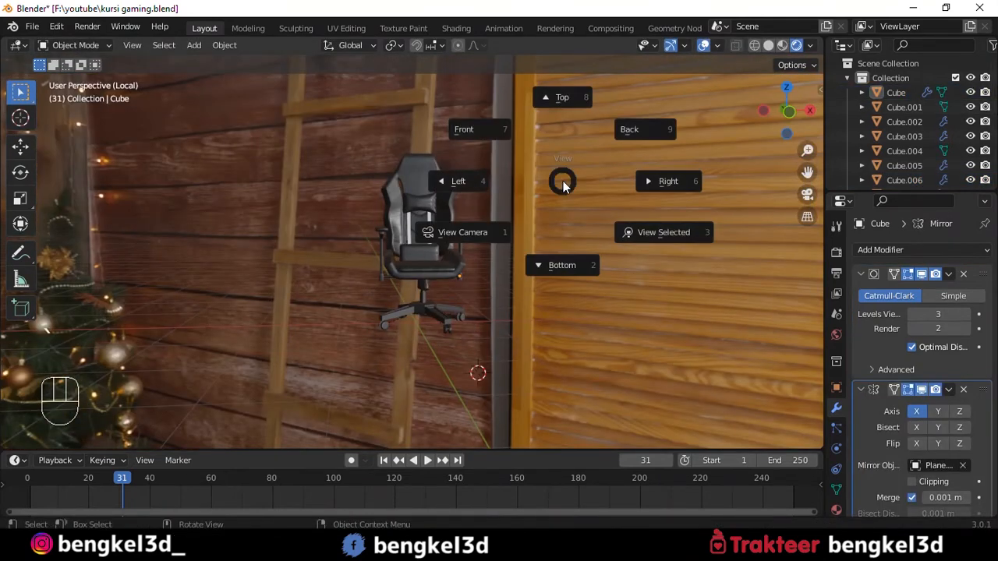
pyautogui.click(468, 129)
pyautogui.keyDown('alt'); pyautogui.keyDown('shift'); pyautogui.moveTo(457, 258); pyautogui.dragTo(448, 367); pyautogui.keyUp('shift'); pyautogui.keyUp('alt')
pyautogui.scroll(5, 465, 222)
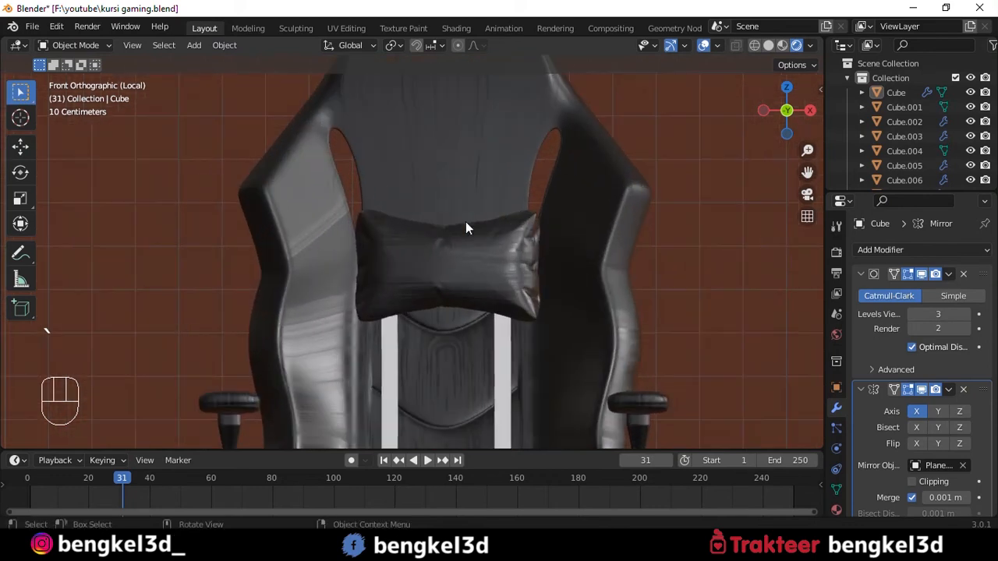
pyautogui.click(465, 223)
pyautogui.scroll(-5, 475, 197)
pyautogui.click(587, 202)
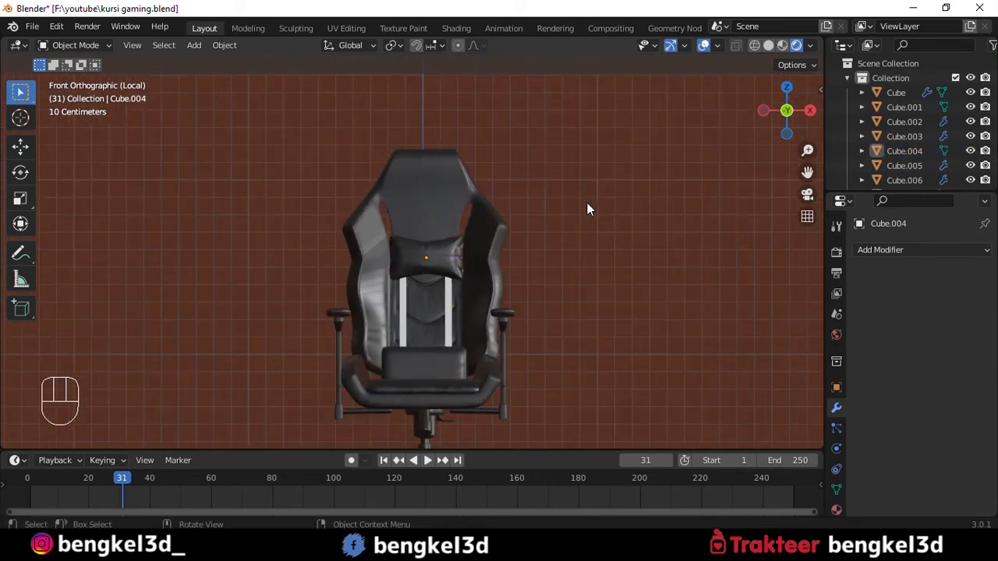
pyautogui.keyDown('alt'); pyautogui.moveTo(479, 188); pyautogui.dragTo(541, 199); pyautogui.keyUp('alt')
pyautogui.scroll(5, 414, 208)
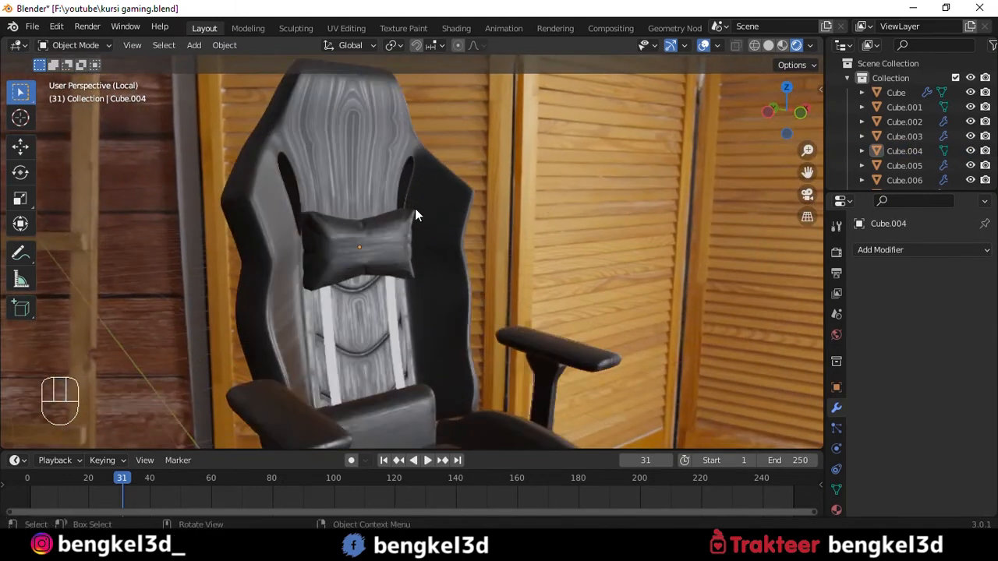
pyautogui.keyDown('alt'); pyautogui.keyDown('shift'); pyautogui.moveTo(414, 238); pyautogui.dragTo(467, 203); pyautogui.keyUp('shift'); pyautogui.keyUp('alt')
pyautogui.press('s')
pyautogui.click(502, 305)
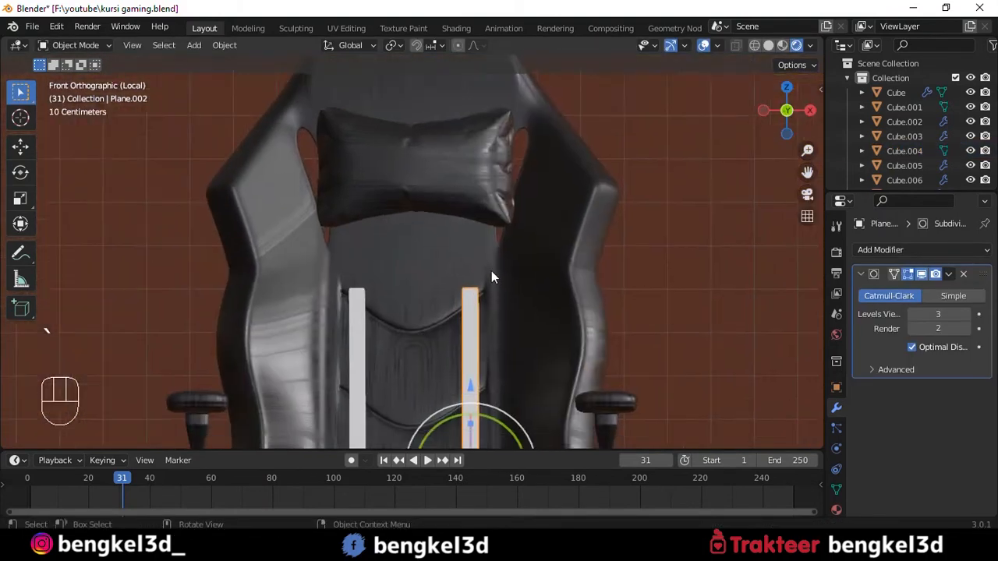
# - Extend the top ends of both backrest straps upward until they reach behind the head pillow
pyautogui.press('Tab')
pyautogui.press('Tab')
pyautogui.press('Tab')
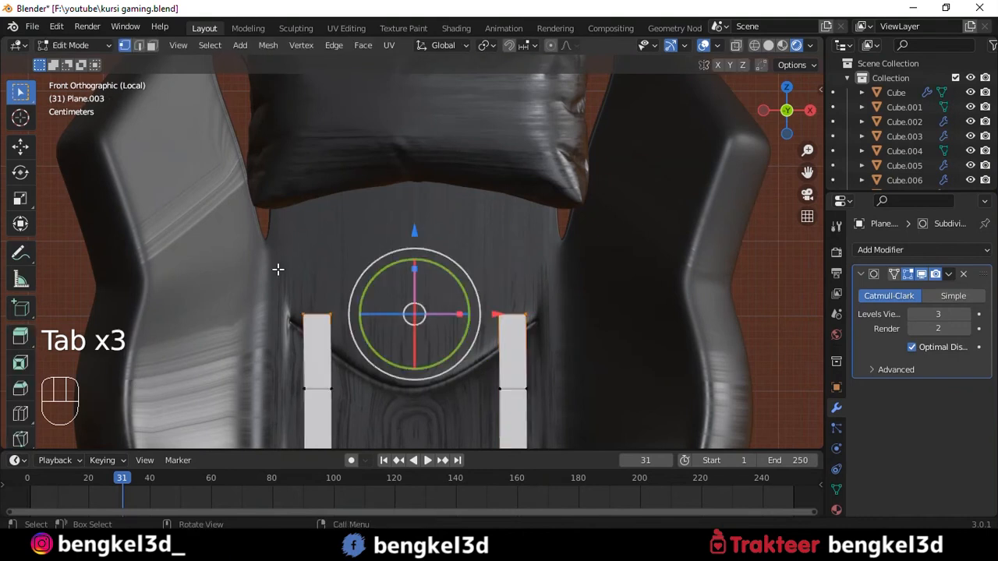
pyautogui.moveTo(415, 230); pyautogui.dragTo(421, 405)
pyautogui.press('Tab')
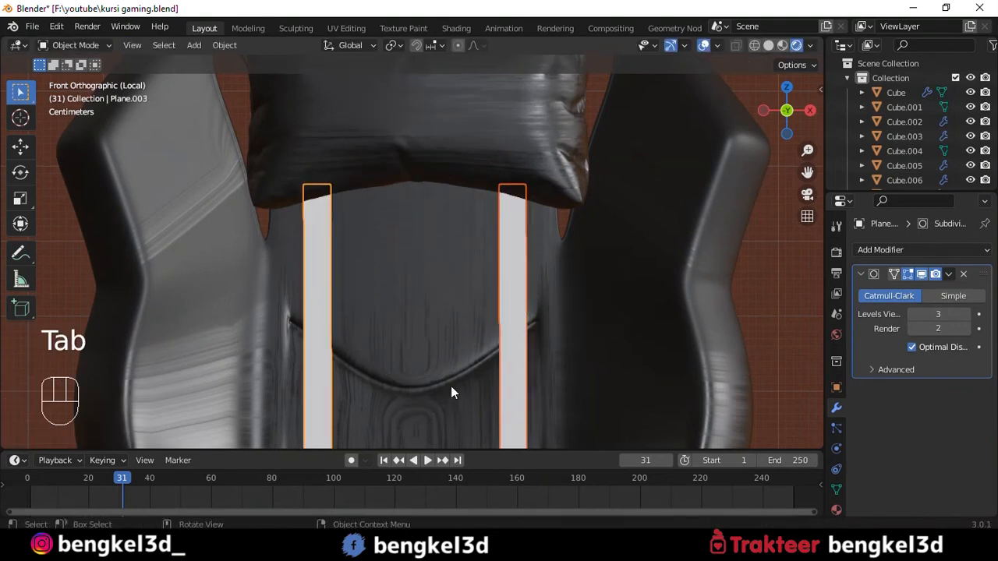
# - Set the render engine to Cycles
pyautogui.scroll(-10, 427, 269)
pyautogui.keyDown('alt'); pyautogui.keyDown('shift'); pyautogui.moveTo(528, 292); pyautogui.dragTo(519, 274); pyautogui.keyUp('shift'); pyautogui.keyUp('alt')
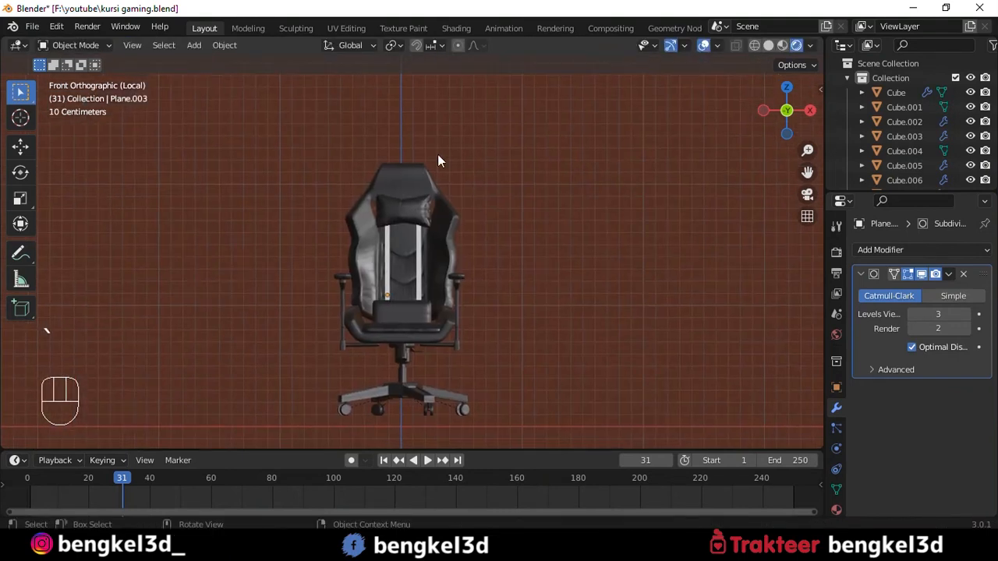
pyautogui.click(838, 252)
pyautogui.click(946, 250)
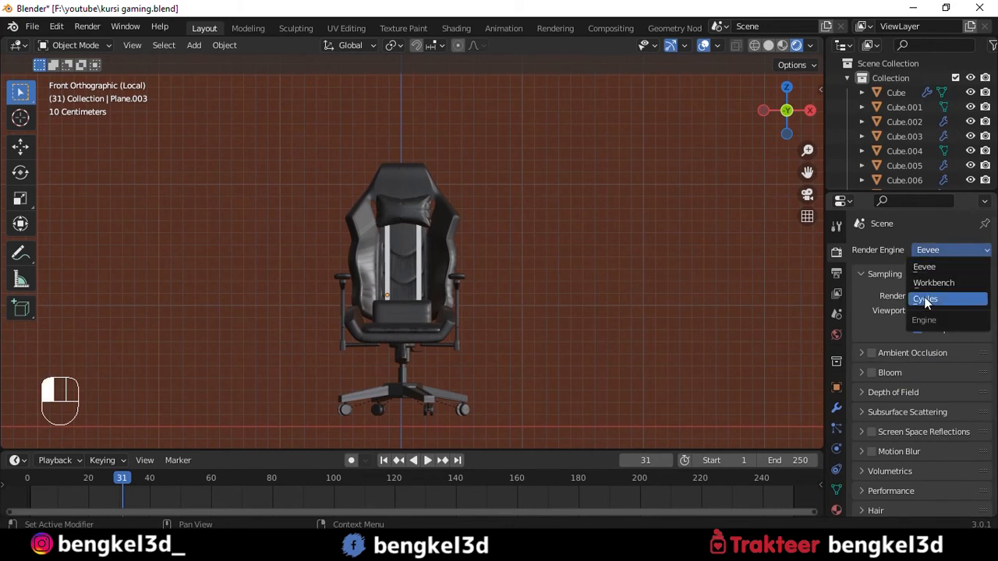
pyautogui.click(925, 301)
# - Add a mesh plane, lower it beneath the chair's casters and scale it up as a wide floor
pyautogui.hotkey('shift', 'a')
pyautogui.moveTo(509, 159)
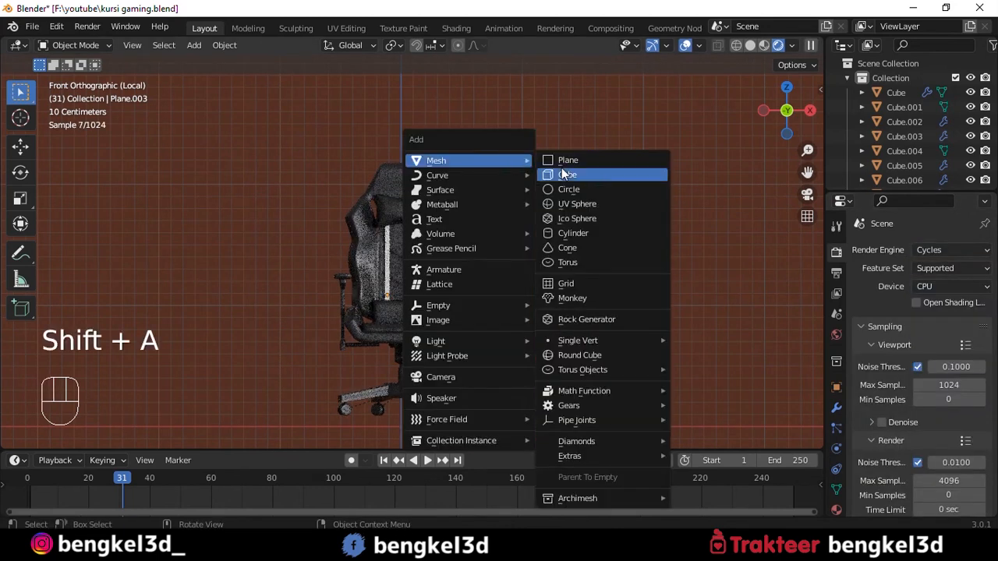
pyautogui.click(563, 165)
pyautogui.press('s')
pyautogui.click(499, 183)
pyautogui.scroll(-5, 447, 265)
pyautogui.keyDown('alt'); pyautogui.keyDown('shift'); pyautogui.moveTo(447, 265); pyautogui.dragTo(435, 237); pyautogui.keyUp('shift'); pyautogui.keyUp('alt')
pyautogui.moveTo(430, 237); pyautogui.dragTo(430, 206)
pyautogui.scroll(5, 479, 328)
pyautogui.moveTo(532, 346); pyautogui.dragTo(455, 352)
pyautogui.press('s')
pyautogui.click(468, 254)
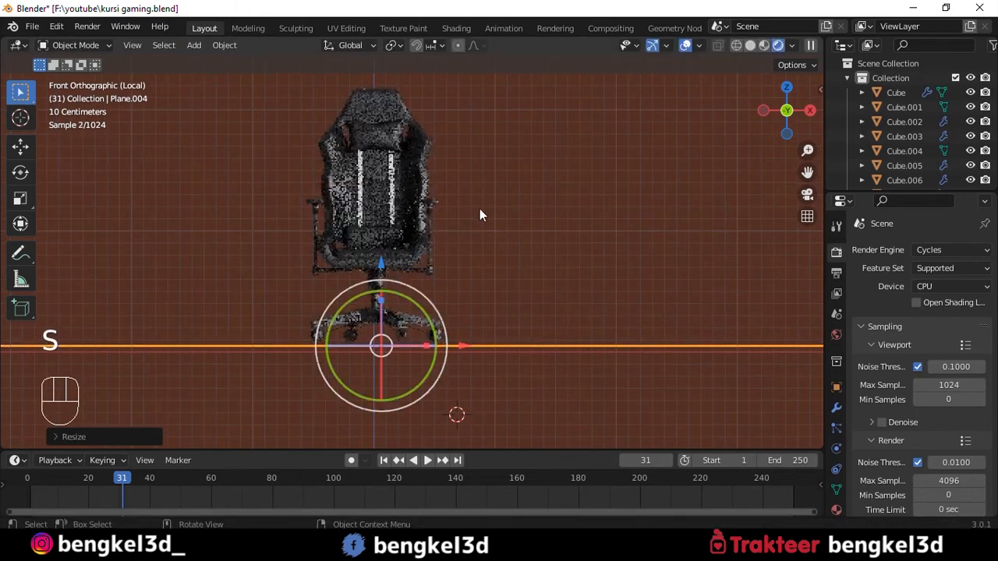
# - Save the file and set the render engine to Eevee
pyautogui.hotkey('ctrl', 's')
pyautogui.keyDown('alt'); pyautogui.moveTo(484, 184); pyautogui.dragTo(456, 175); pyautogui.keyUp('alt')
pyautogui.click(939, 248)
pyautogui.click(917, 269)
# - Scale the floor plane up further around the chair
pyautogui.scroll(5, 464, 208)
pyautogui.moveTo(395, 188); pyautogui.dragTo(395, 178)
pyautogui.scroll(-4, 476, 160)
pyautogui.keyDown('alt'); pyautogui.moveTo(489, 153); pyautogui.dragTo(492, 196); pyautogui.keyUp('alt')
pyautogui.press('s')
# - Extrude the floor plane's back edge upward into a wall and bevel the corner with 7 segments
pyautogui.press('Tab')
pyautogui.press('2')
pyautogui.click(510, 146)
pyautogui.press('e')
pyautogui.hotkey('ctrl', 'b')
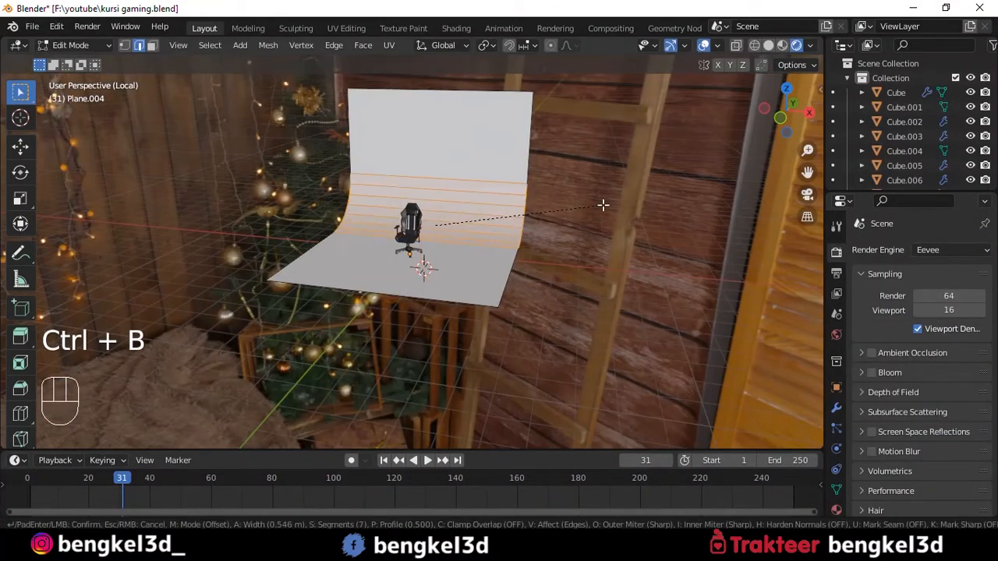
pyautogui.press('Tab')
# - Add a camera and align it to the front view of the chair
pyautogui.press('`')
pyautogui.scroll(6, 437, 212)
pyautogui.keyDown('alt'); pyautogui.moveTo(474, 174); pyautogui.dragTo(494, 139); pyautogui.keyUp('alt')
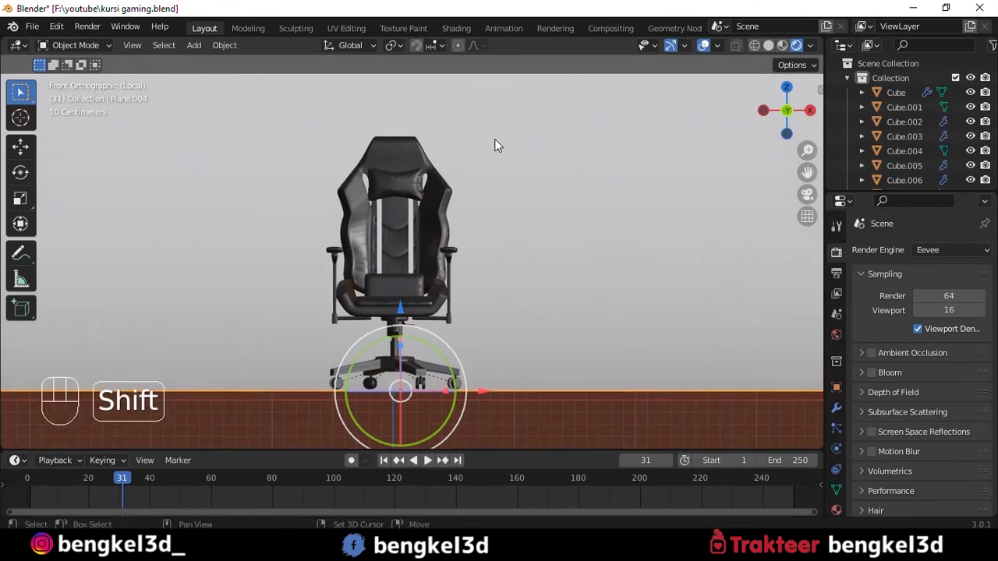
pyautogui.hotkey('shift', 'a')
pyautogui.moveTo(483, 138)
pyautogui.click(451, 358)
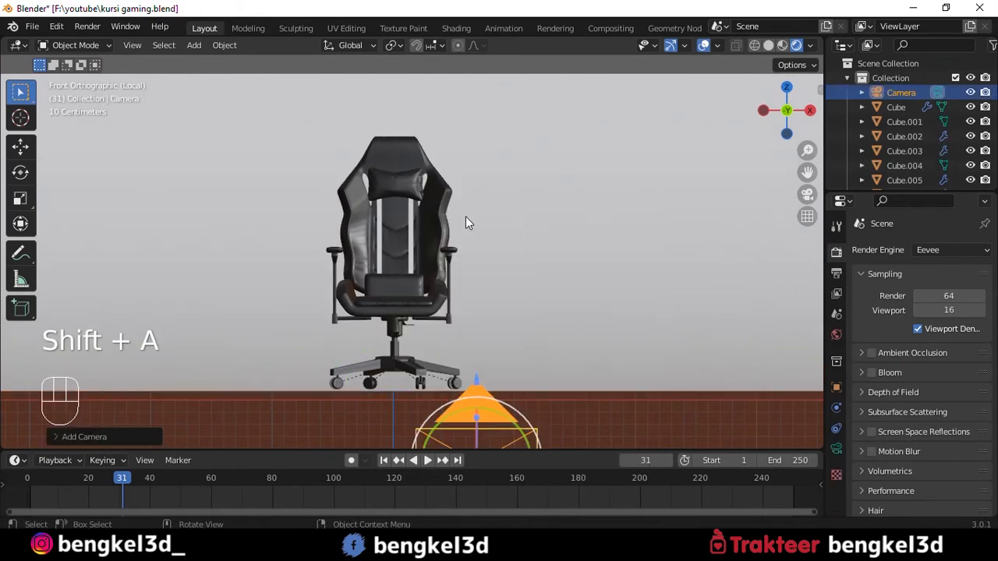
pyautogui.press('ctrl+alt+KP_0')
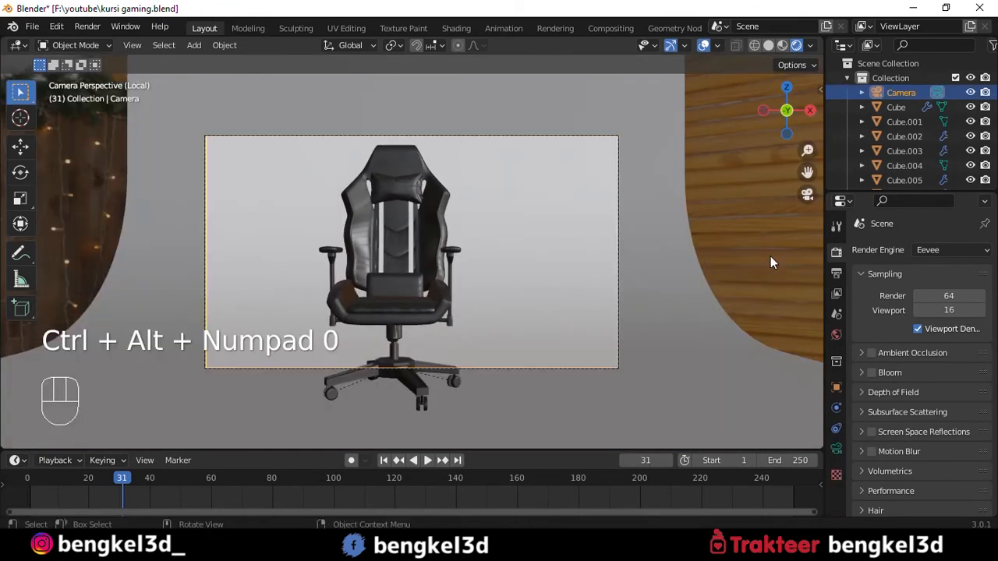
# - Check the Camera to View lock's options for its Quick Favorites assignment
pyautogui.press('n')
pyautogui.click(815, 152)
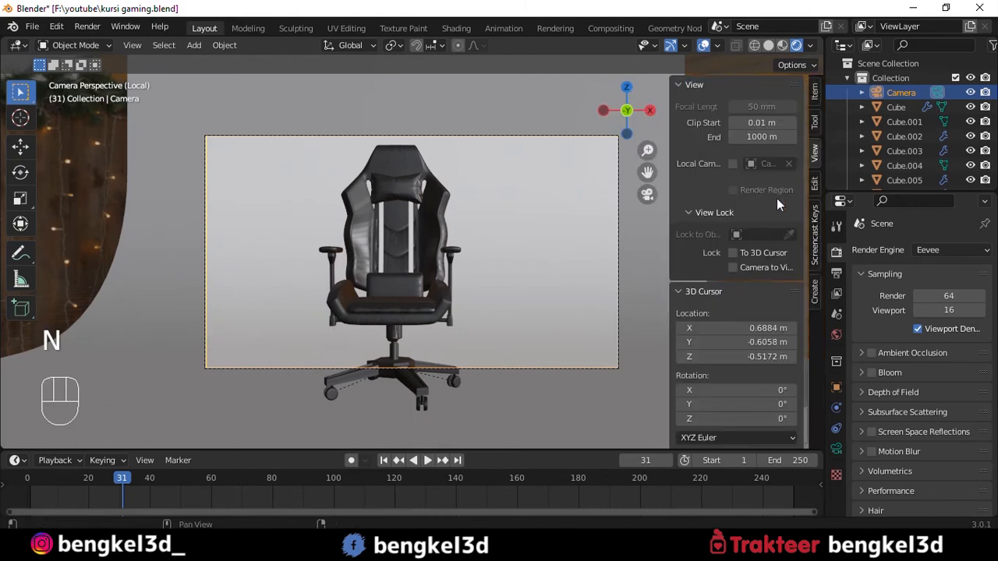
pyautogui.rightClick(733, 265)
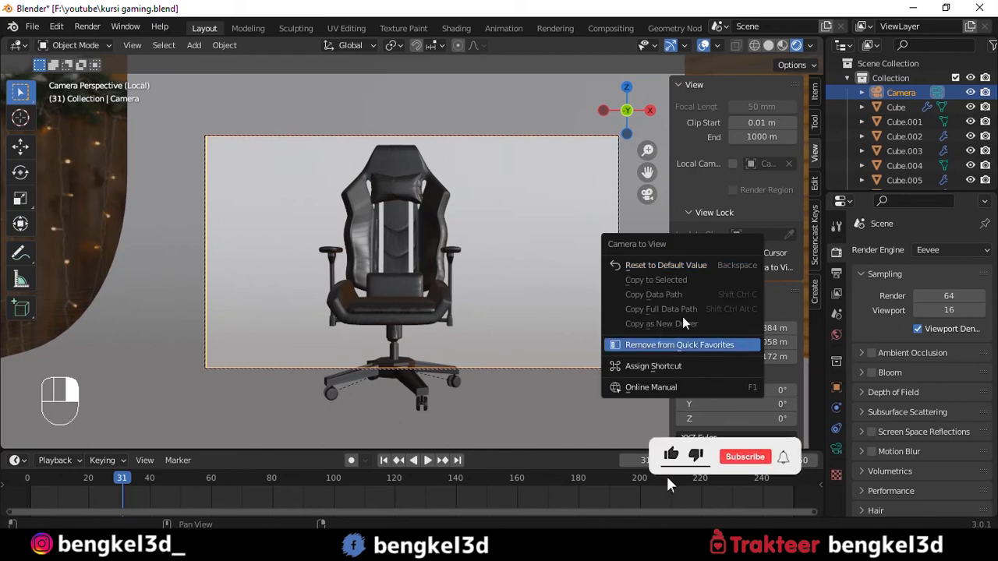
pyautogui.press('n')
pyautogui.press('n')
pyautogui.press('n')
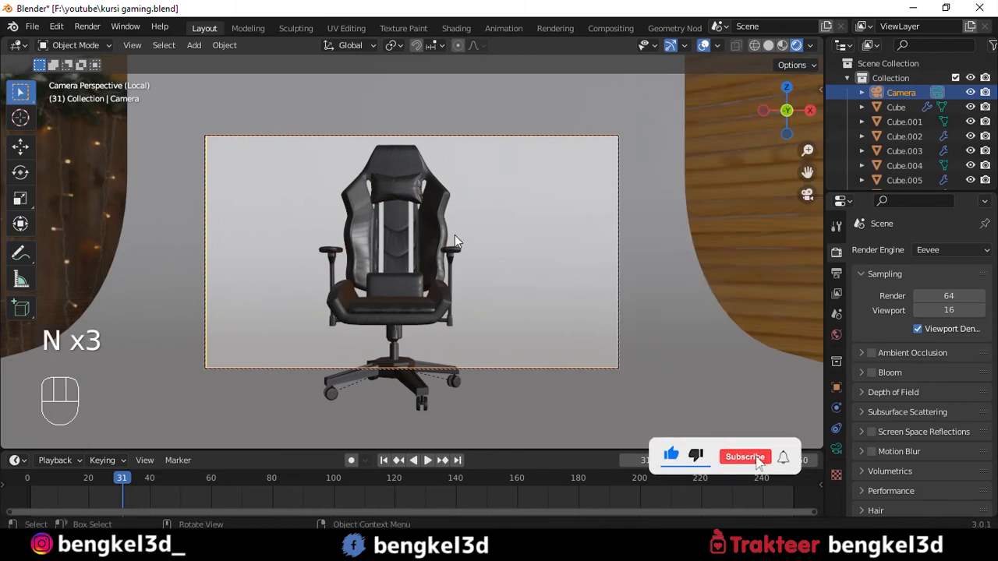
# - Lock the camera to the view and reframe the shot to contain the whole chair from a slight angle
pyautogui.press('q')
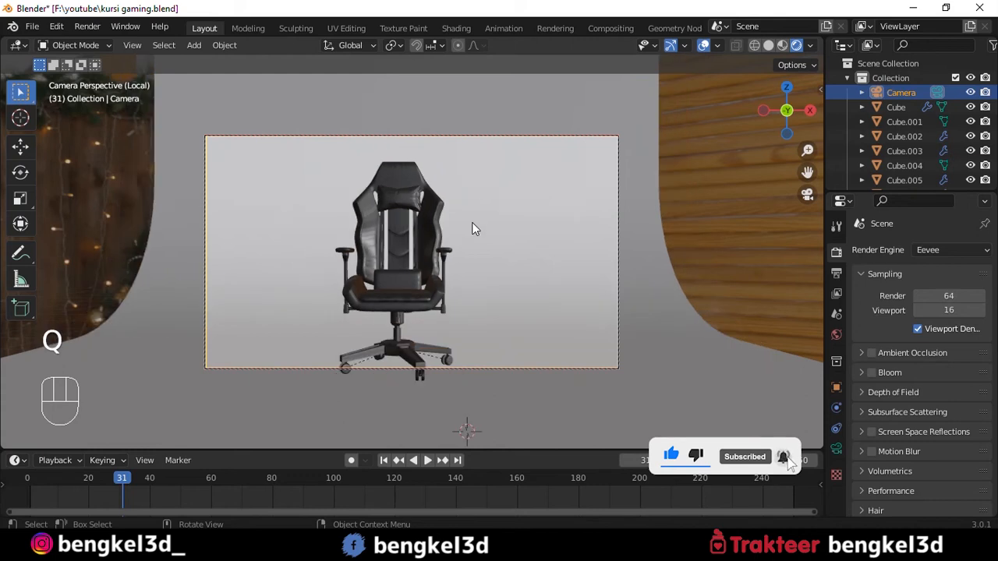
pyautogui.keyDown('alt'); pyautogui.keyDown('shift'); pyautogui.moveTo(472, 222); pyautogui.dragTo(484, 206, button='middle'); pyautogui.keyUp('shift'); pyautogui.keyUp('alt')
pyautogui.scroll(-1, 482, 200)
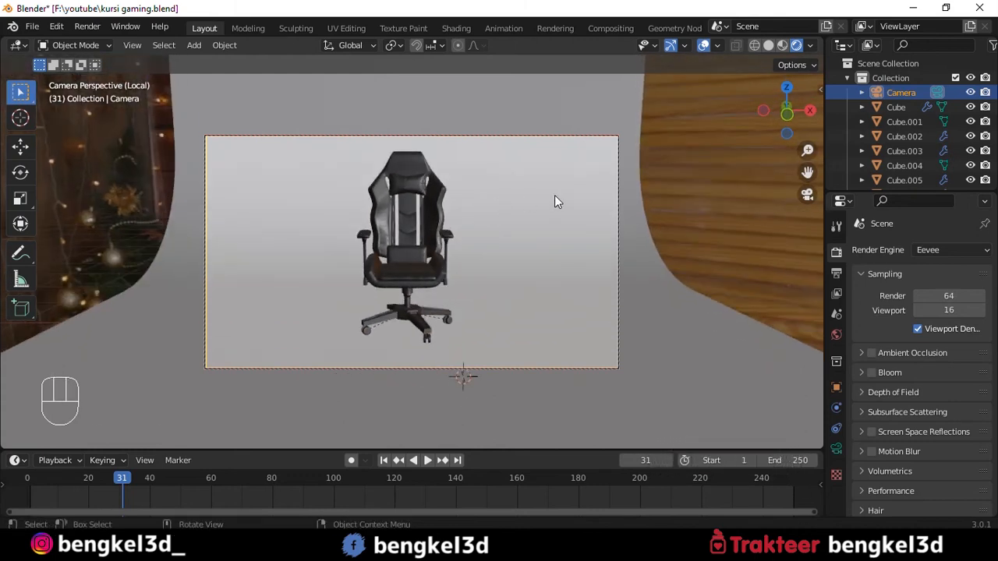
pyautogui.keyDown('alt'); pyautogui.moveTo(544, 193); pyautogui.dragTo(583, 194, button='middle'); pyautogui.keyUp('alt')
# - Move, rotate and scale the curved backdrop so it faces the camera and fills the frame behind the chair
pyautogui.click(581, 257)
pyautogui.moveTo(591, 346); pyautogui.dragTo(373, 318)
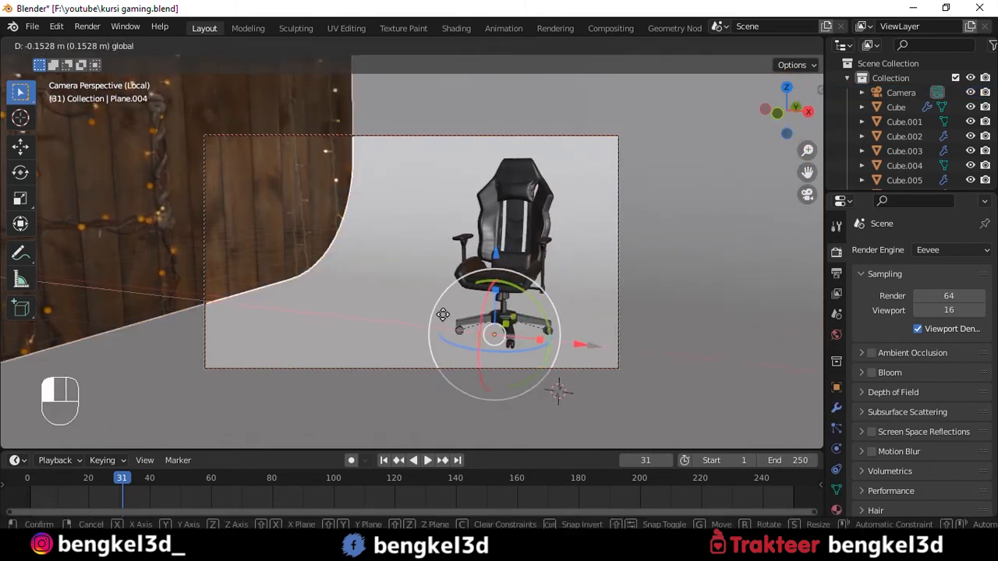
pyautogui.press('r')
pyautogui.press('s')
pyautogui.click(424, 321)
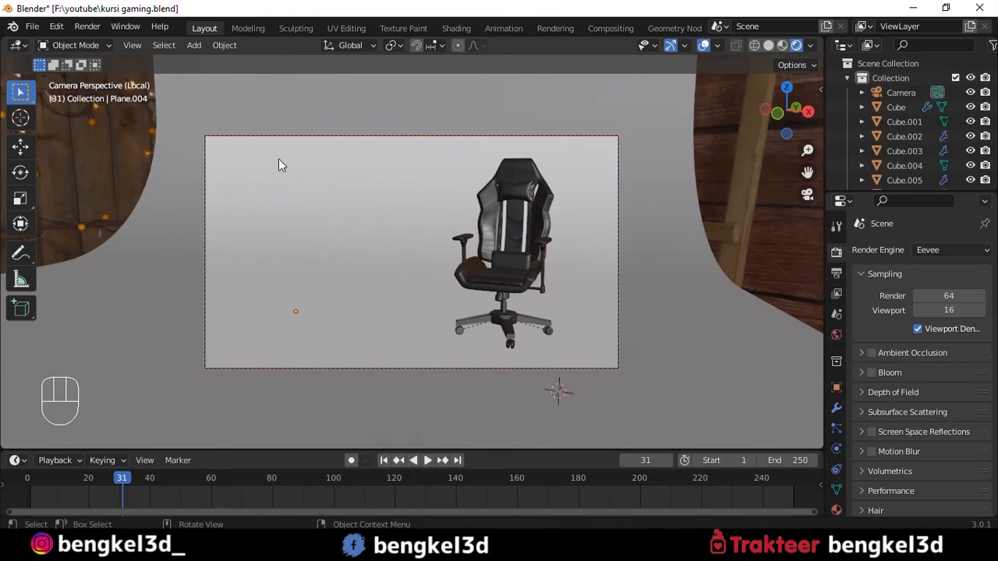
# - Turn off the Camera to View lock and switch the render engine from Eevee to Cycles
pyautogui.press('q')
pyautogui.click(383, 195)
pyautogui.scroll(-2, 387, 216)
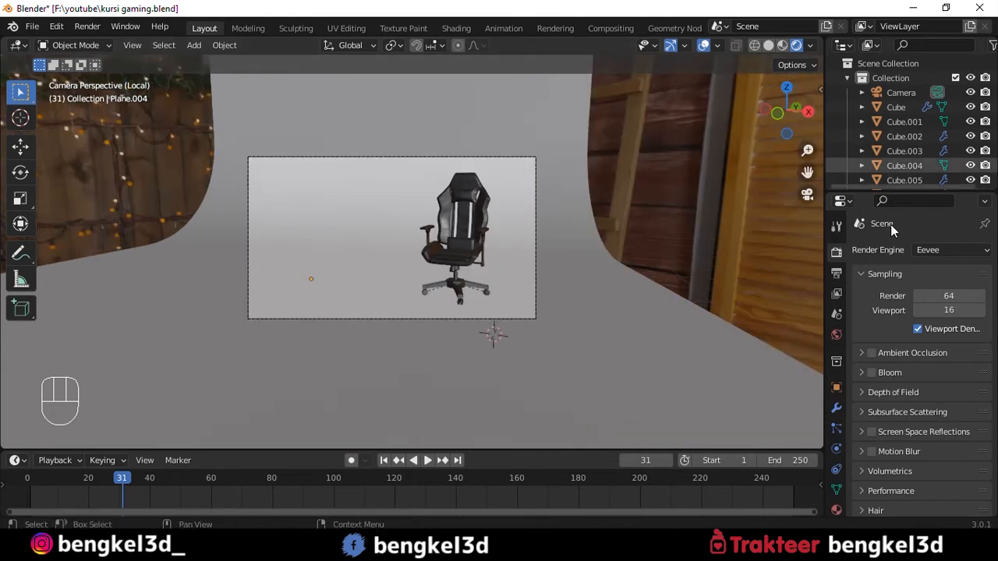
pyautogui.click(950, 249)
pyautogui.click(877, 297)
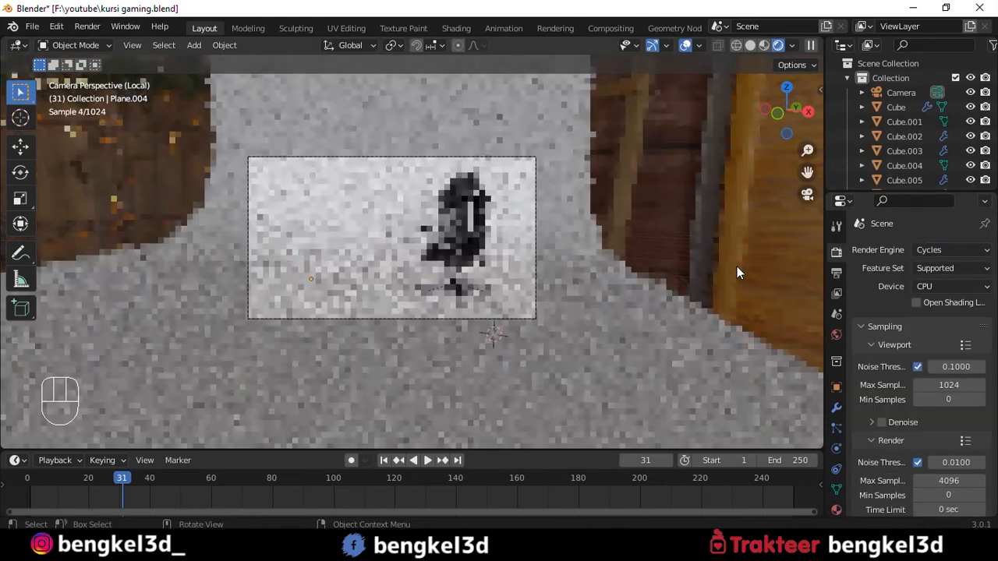
# - Select the chair's seat in the camera frame and switch the viewport to solid shading and back to rendered shading
pyautogui.scroll(1, 739, 273)
pyautogui.scroll(2, 736, 269)
pyautogui.click(487, 262)
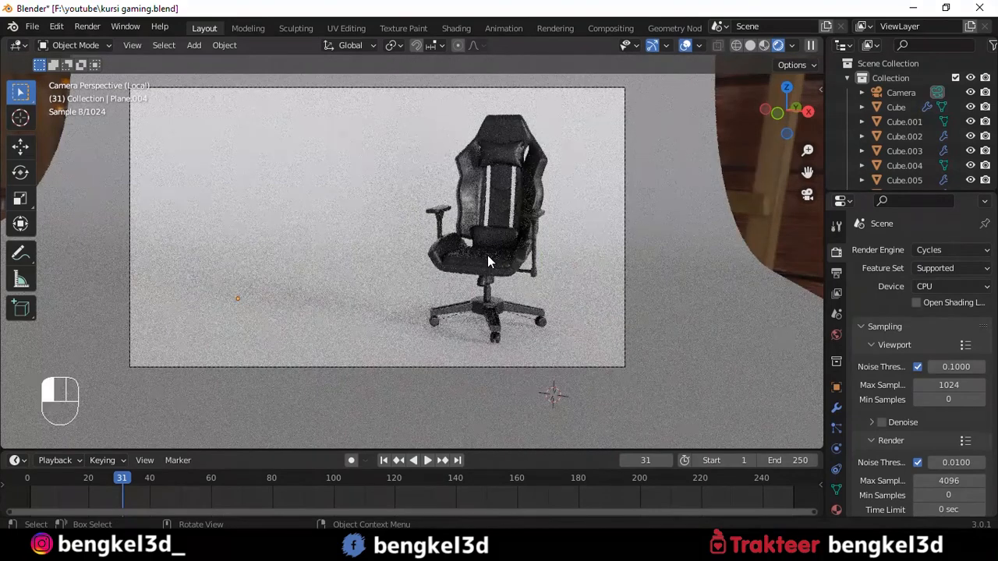
pyautogui.click(750, 45)
pyautogui.click(778, 45)
pyautogui.click(777, 207)
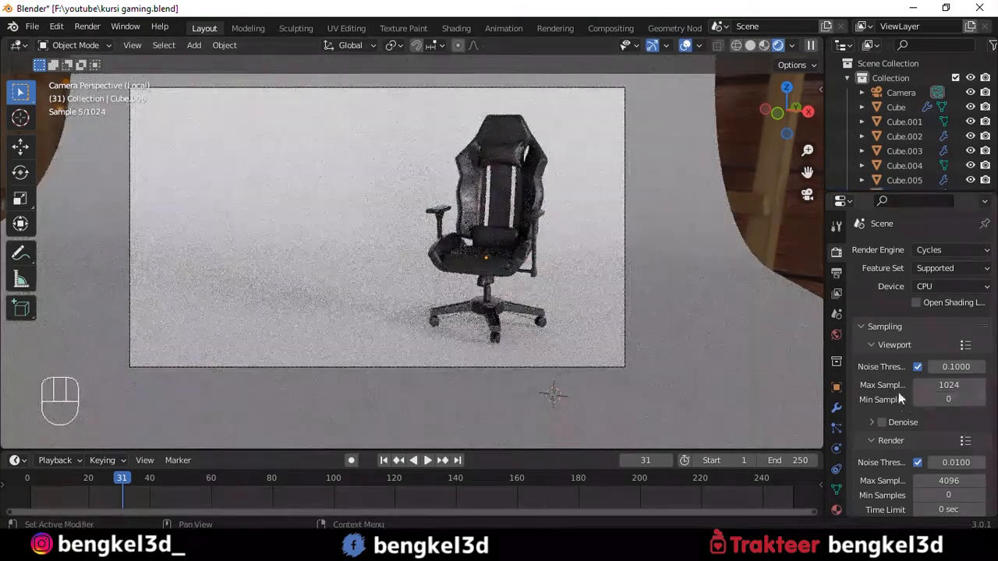
# - Enable denoising for the viewport and choose the device for Cycles rendering
pyautogui.click(882, 422)
pyautogui.click(951, 287)
pyautogui.click(943, 319)
# - Set the color management view transform to Filmic
pyautogui.scroll(-10, 928, 375)
pyautogui.click(950, 414)
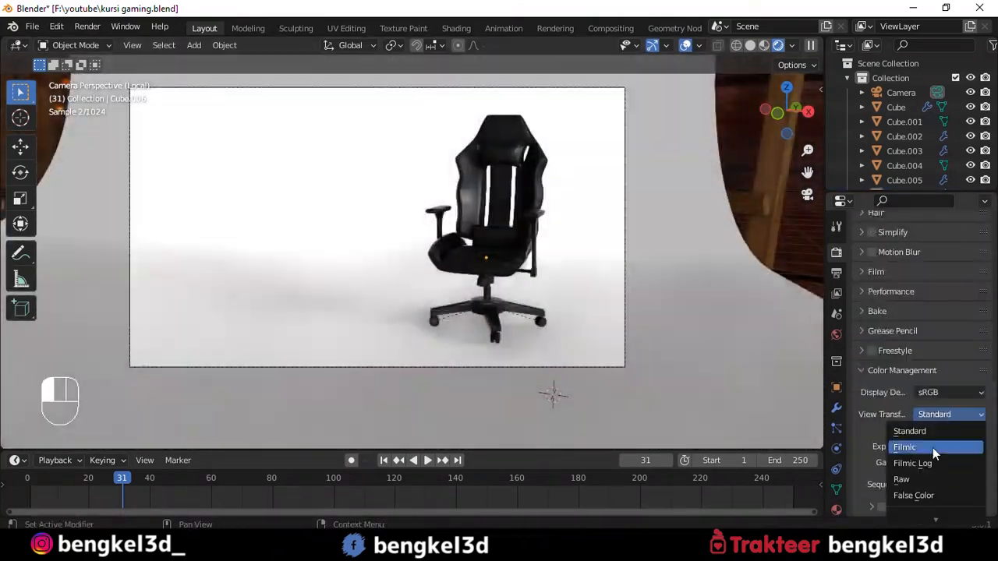
pyautogui.click(920, 446)
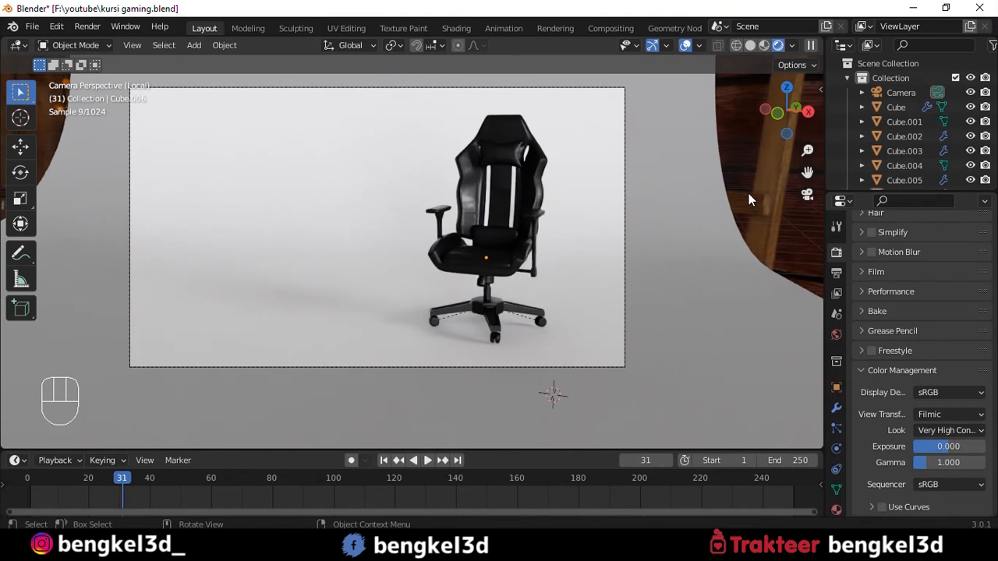
# - Render the current frame from the camera and inspect the chair in the render result
pyautogui.press('F12')
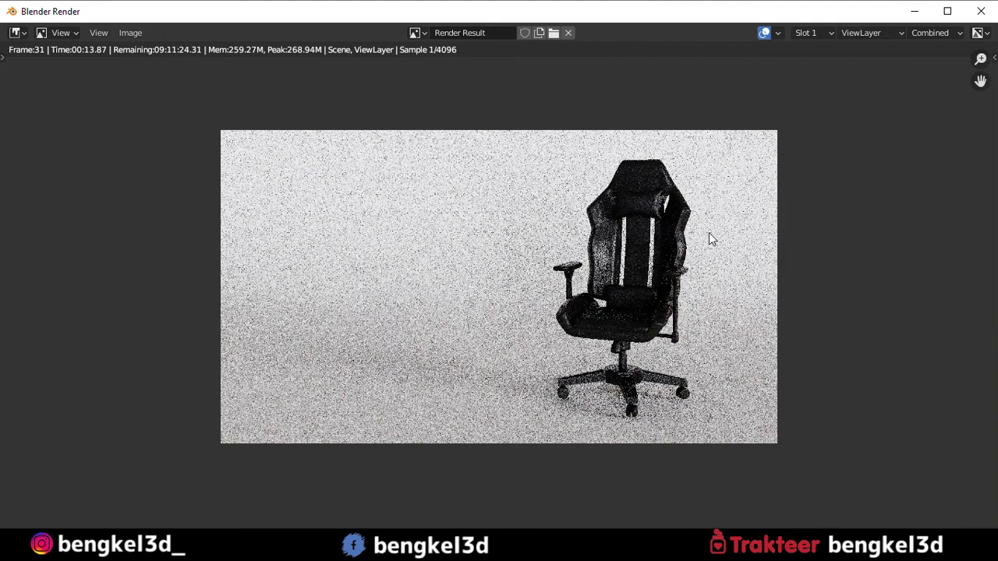
pyautogui.scroll(2, 719, 210)
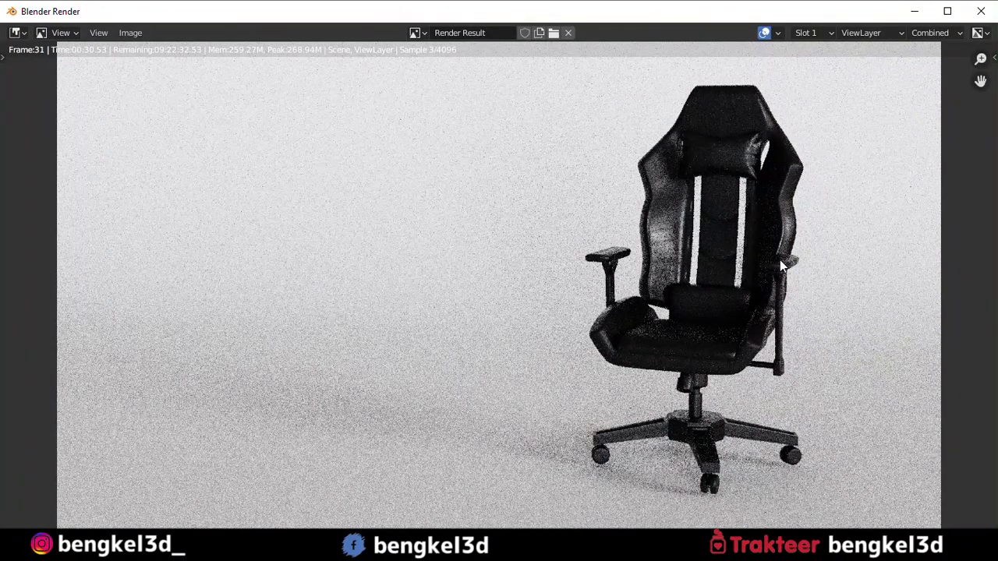
pyautogui.scroll(-2, 785, 263)
pyautogui.scroll(1, 785, 265)
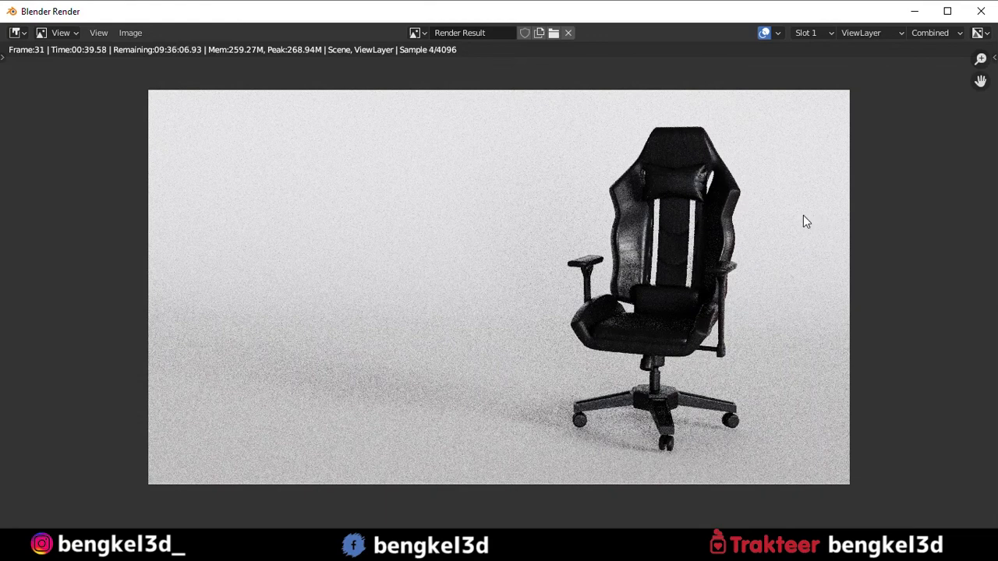
pyautogui.scroll(3, 803, 217)
pyautogui.scroll(-3, 806, 222)
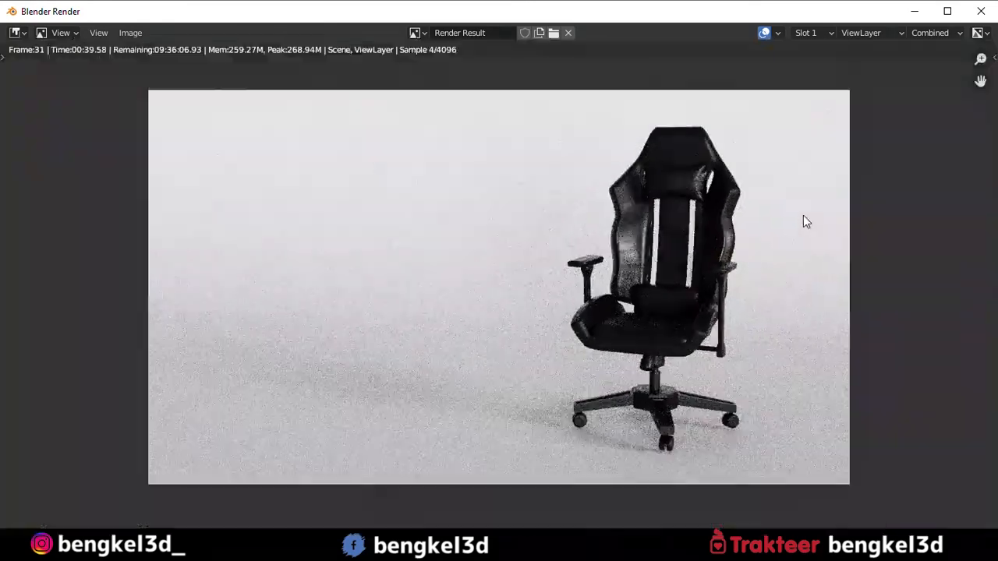